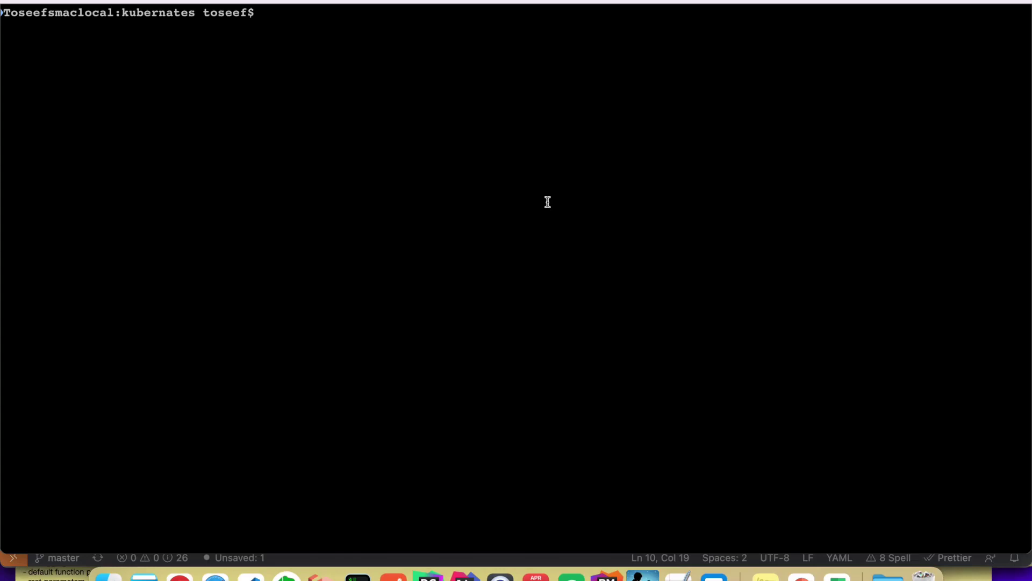
Create the EKS cluster from the configuration file by running eksctl create cluster -f cluster.yml.
{"action": "type", "text": "eksctl create clus"}
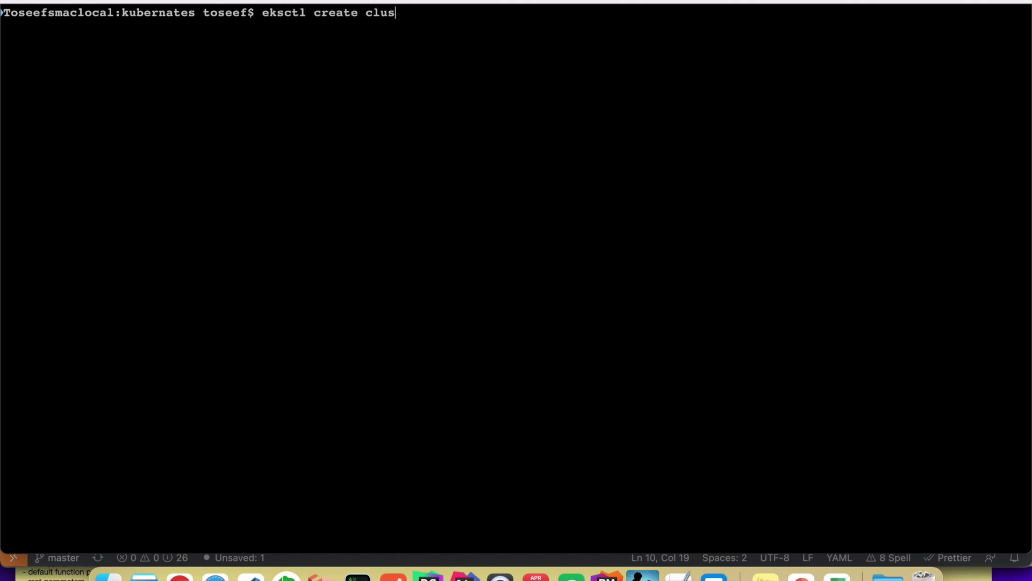
{"action": "type", "text": "ter -f cluster.yml"}
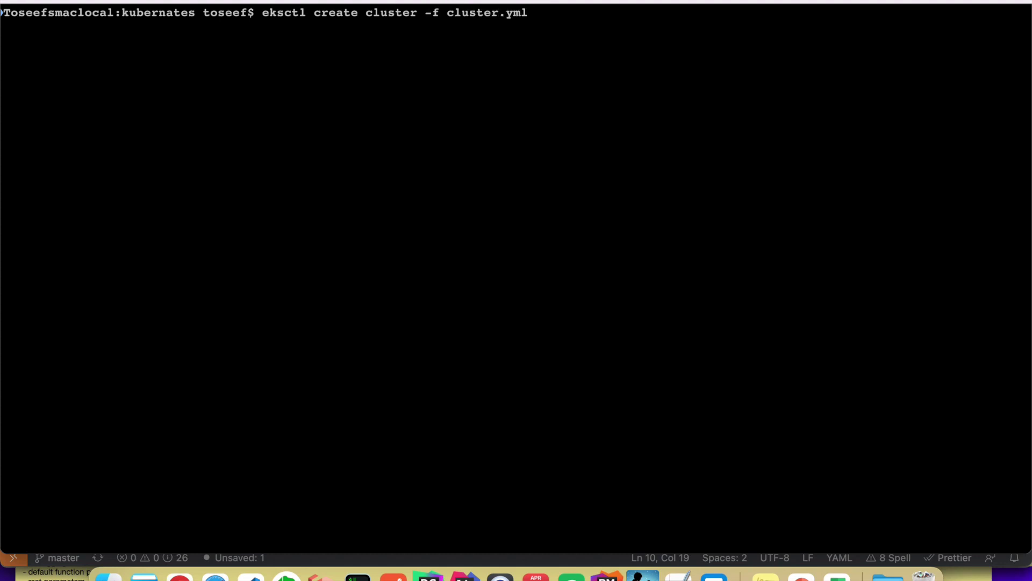
{"action": "key", "text": "super+Tab"}
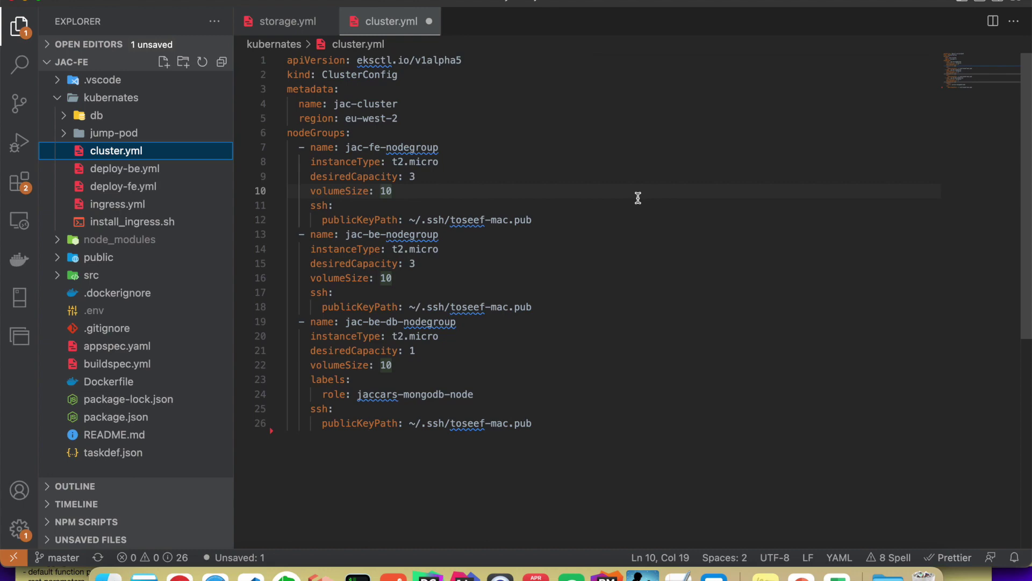
{"action": "key", "text": "super+Tab"}
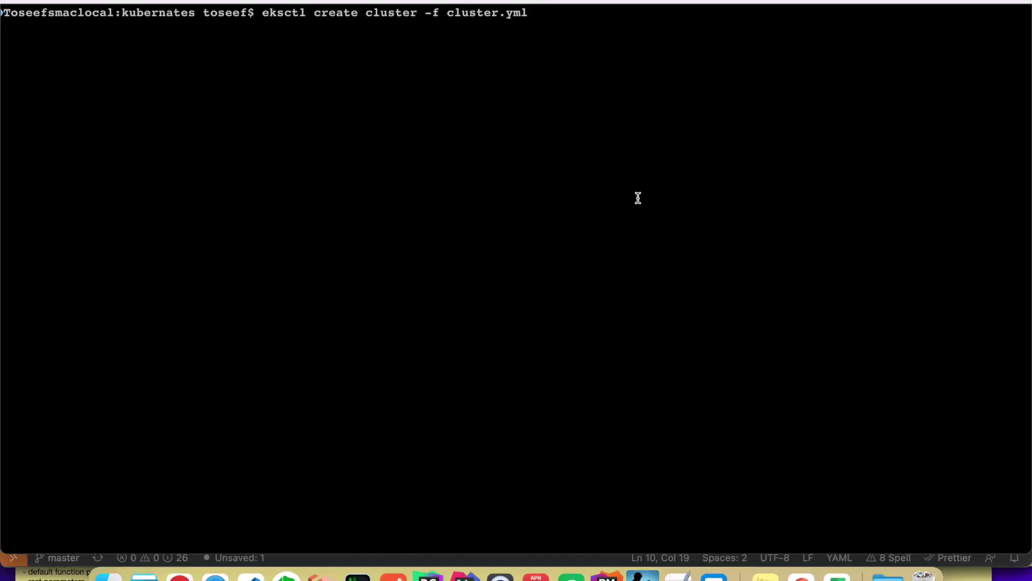
{"action": "key", "text": "Return"}
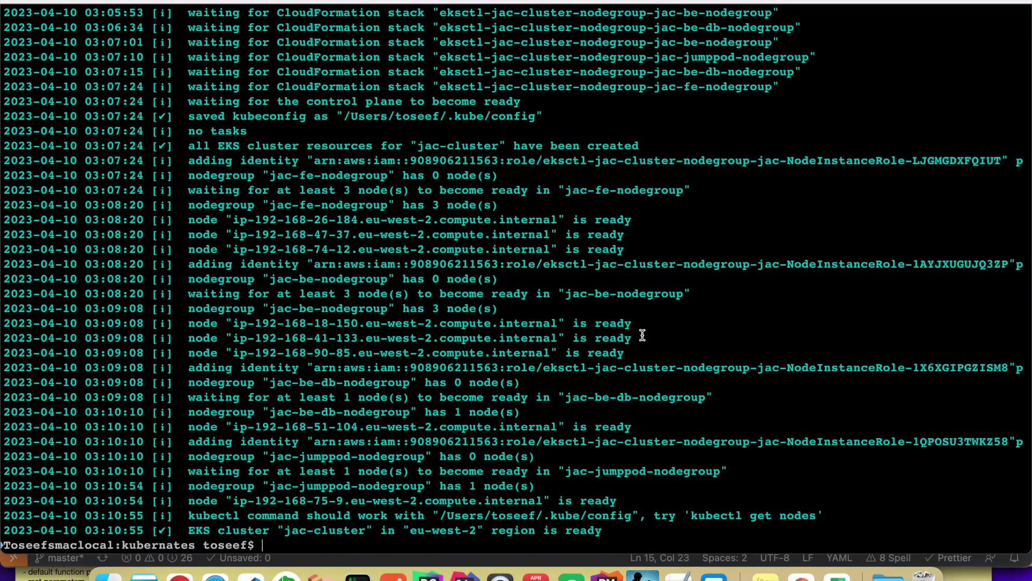
Examine the eksctl output from the create command through to the node readiness messages.
{"action": "scroll", "coordinate": [457, 324], "scroll_direction": "up", "scroll_amount": 10}
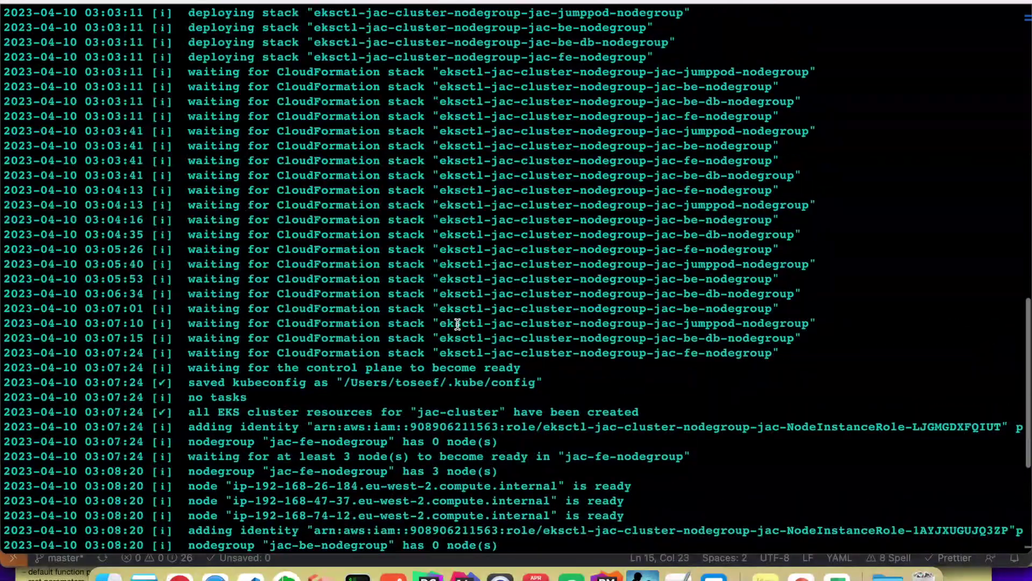
{"action": "scroll", "coordinate": [457, 324], "scroll_direction": "up", "scroll_amount": 15}
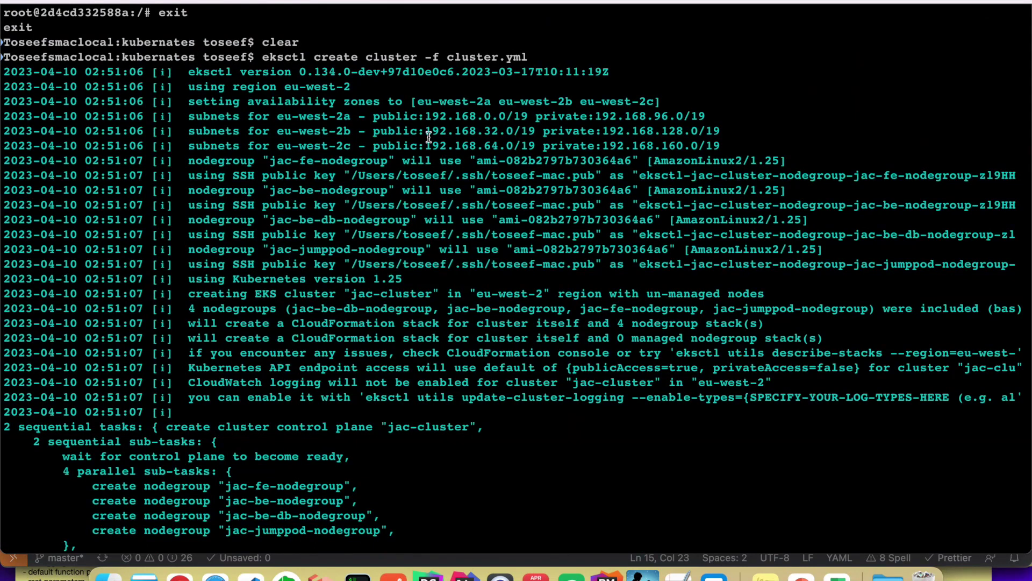
{"action": "scroll", "coordinate": [402, 213], "scroll_direction": "down", "scroll_amount": 5}
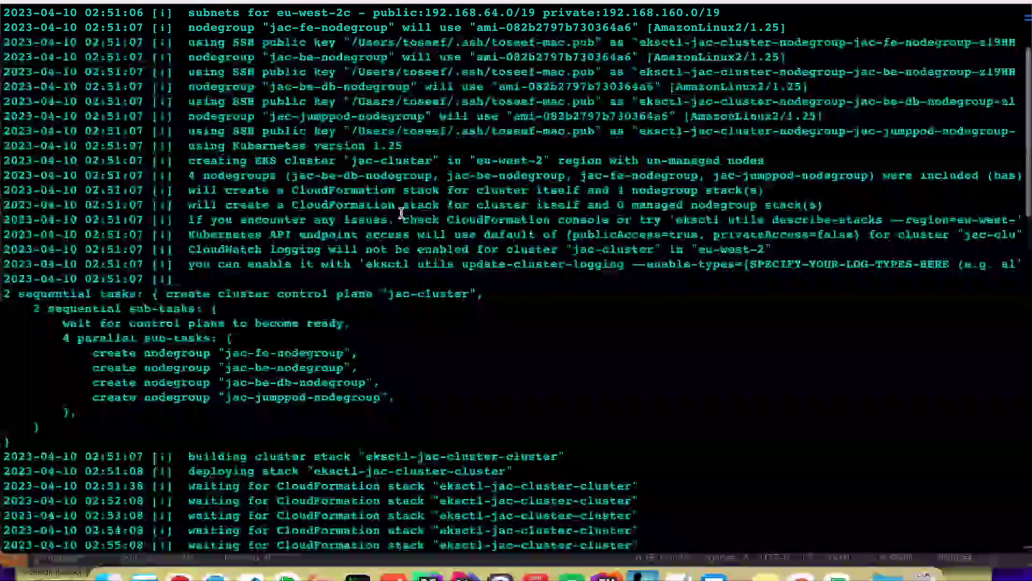
{"action": "scroll", "coordinate": [402, 213], "scroll_direction": "down", "scroll_amount": 7}
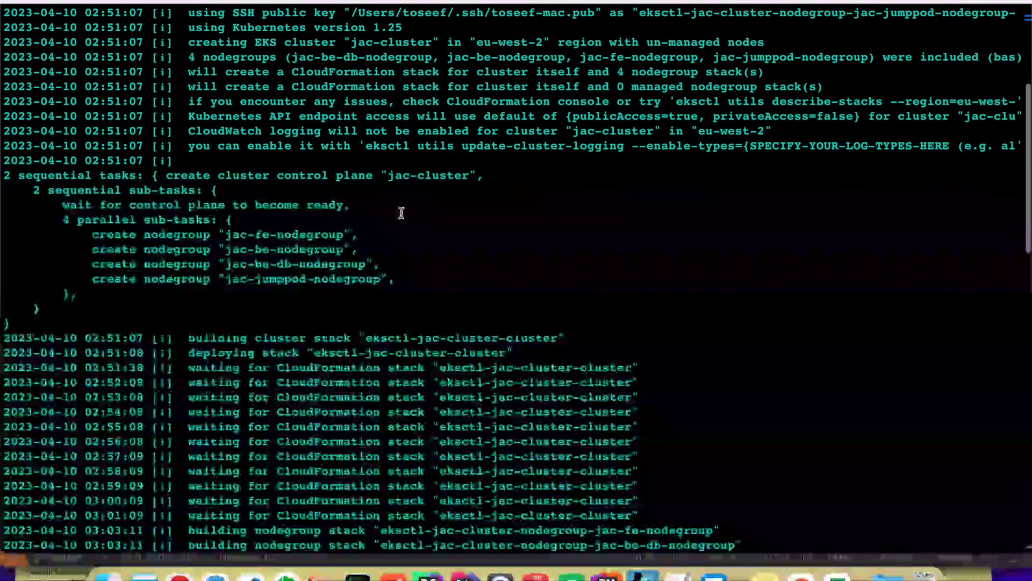
{"action": "scroll", "coordinate": [402, 213], "scroll_direction": "down", "scroll_amount": 2}
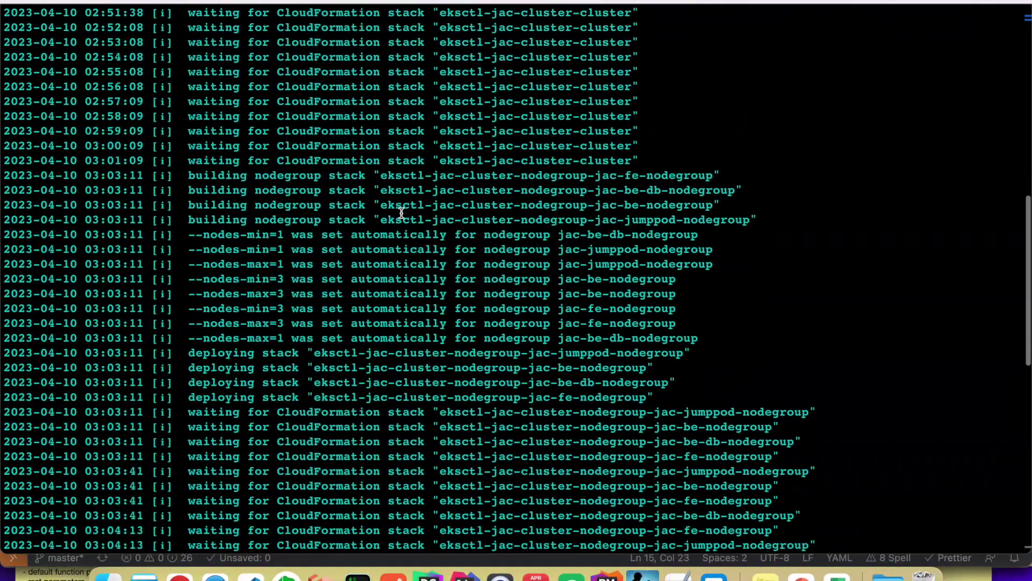
{"action": "scroll", "coordinate": [401, 213], "scroll_direction": "down", "scroll_amount": 12}
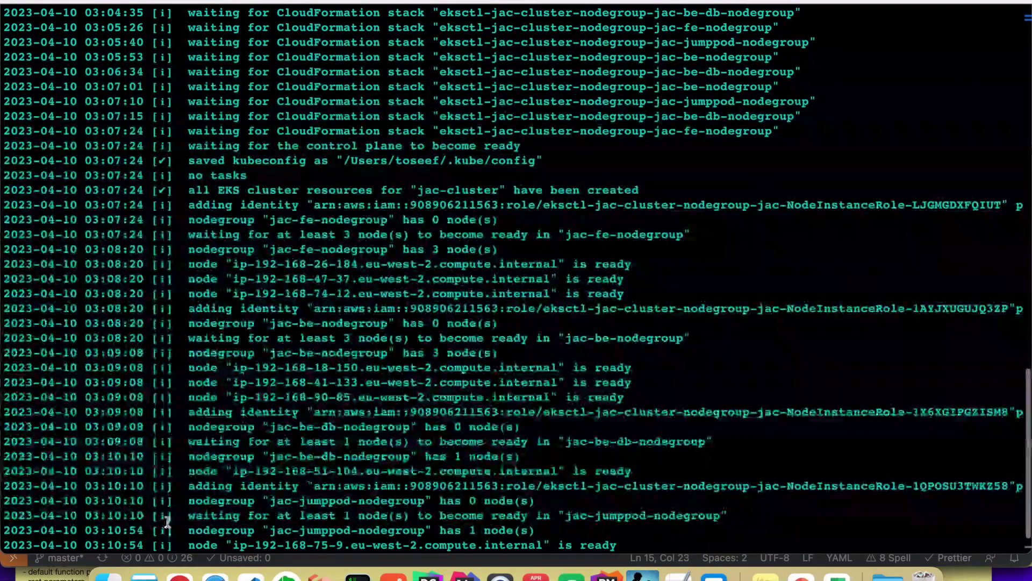
Switch to the AWS console in Chrome, find the service with "eks", and open jac-cluster in Elastic Kubernetes Service.
{"action": "left_click", "coordinate": [180, 574]}
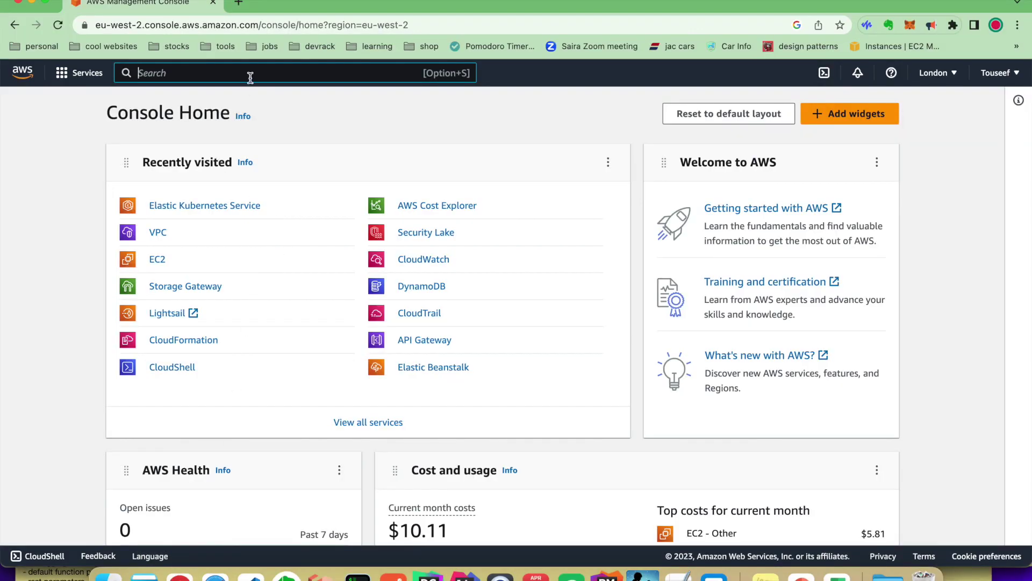
{"action": "type", "text": "eks"}
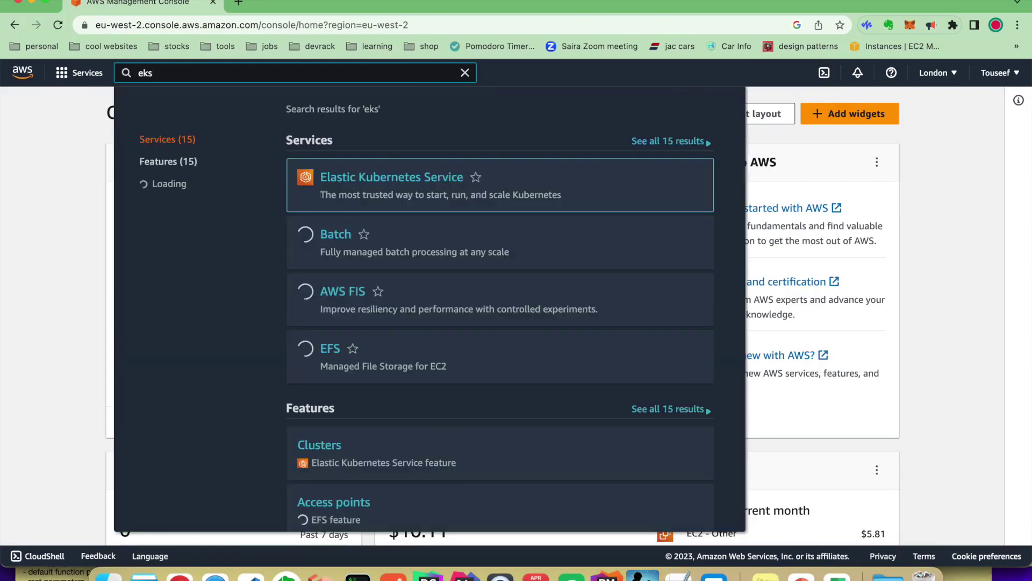
{"action": "left_click", "coordinate": [384, 178]}
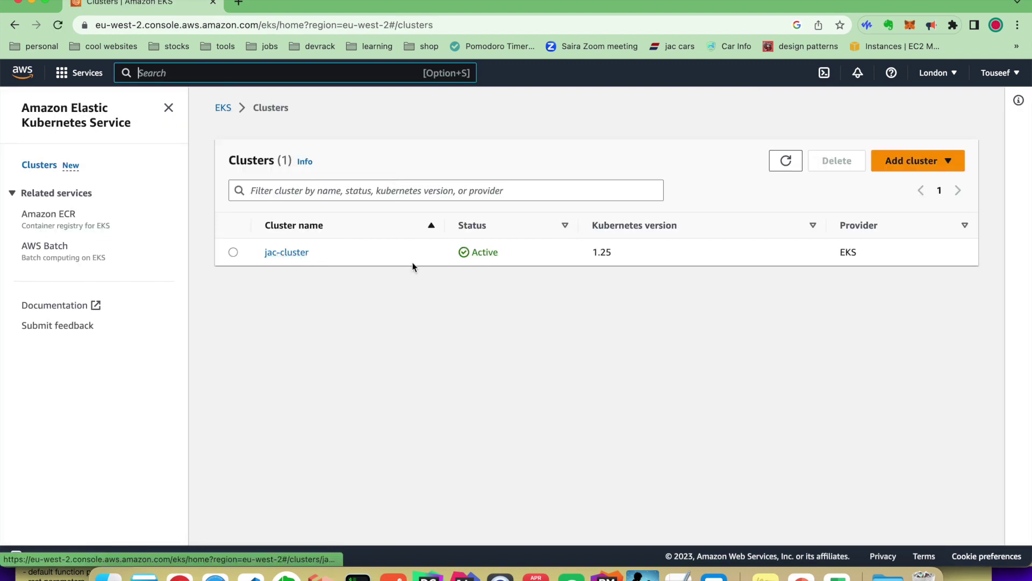
{"action": "left_click", "coordinate": [290, 254]}
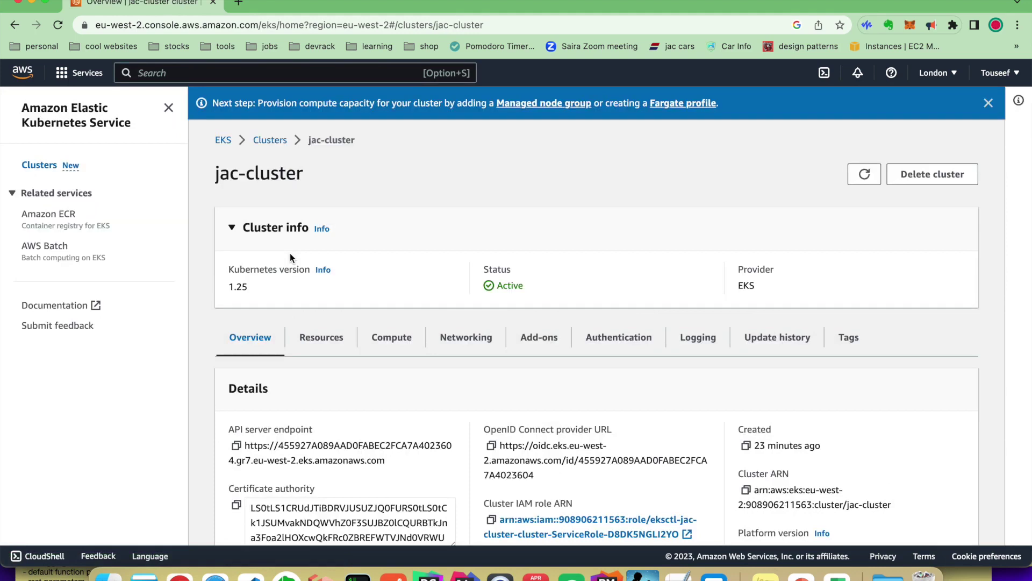
{"action": "scroll", "coordinate": [289, 254], "scroll_direction": "down", "scroll_amount": 1}
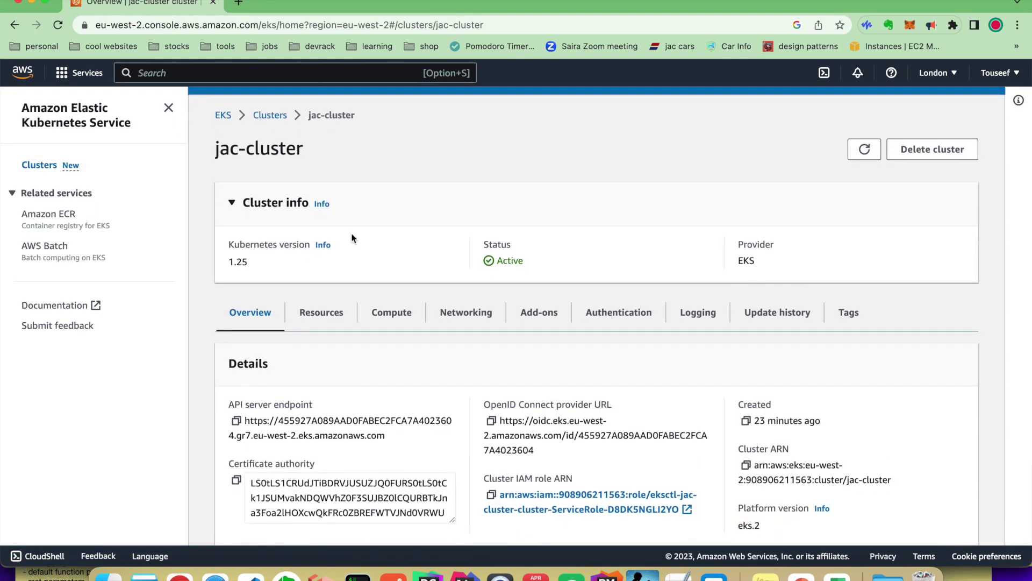
View the cluster's compute nodes and open the details of node ip-192-168-18-150.eu-west-2.compute.internal.
{"action": "left_click", "coordinate": [389, 313]}
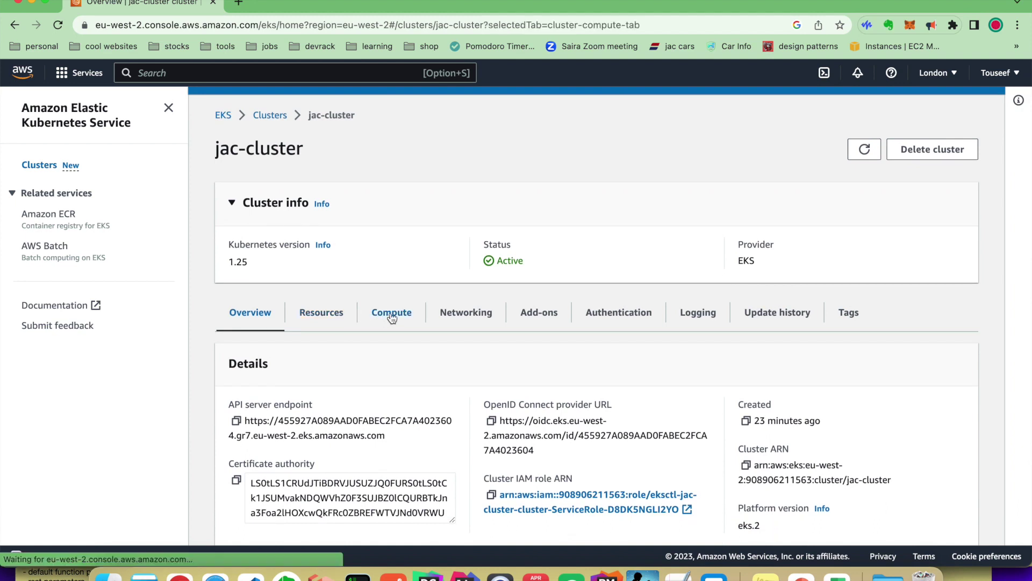
{"action": "scroll", "coordinate": [392, 318], "scroll_direction": "down", "scroll_amount": 5}
{"action": "scroll", "coordinate": [392, 318], "scroll_direction": "down", "scroll_amount": 3}
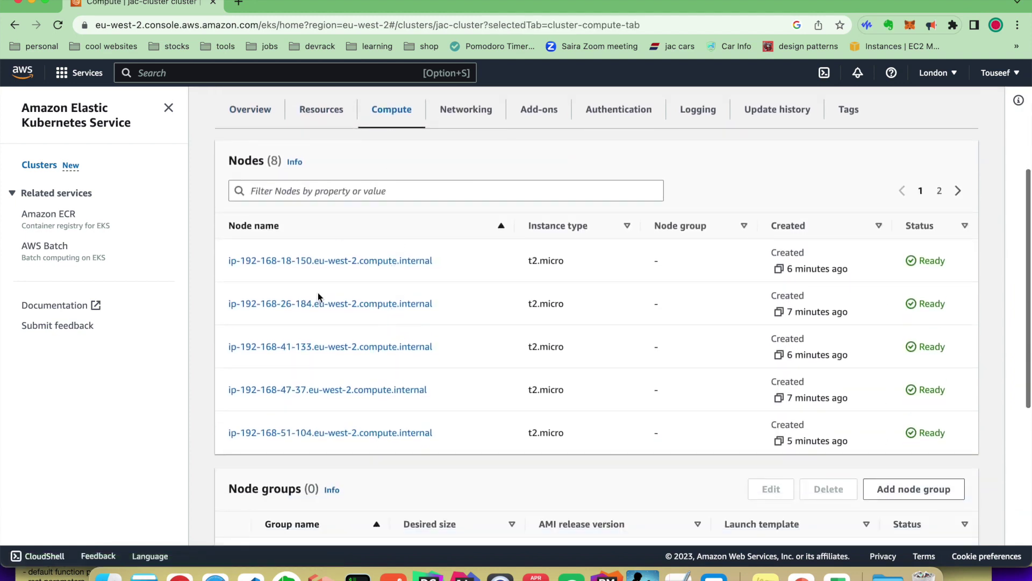
{"action": "left_click", "coordinate": [315, 261]}
{"action": "scroll", "coordinate": [388, 299], "scroll_direction": "down", "scroll_amount": 6}
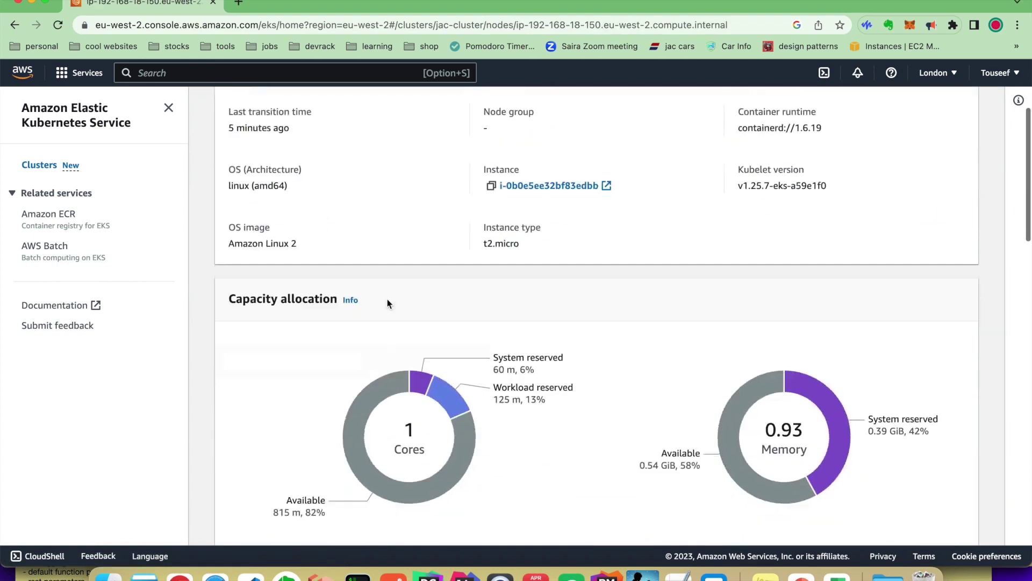
Examine the node's labels, in particular the alpha.eksctl.io/nodegroup-name entry.
{"action": "scroll", "coordinate": [387, 299], "scroll_direction": "down", "scroll_amount": 10}
{"action": "scroll", "coordinate": [388, 305], "scroll_direction": "down", "scroll_amount": 15}
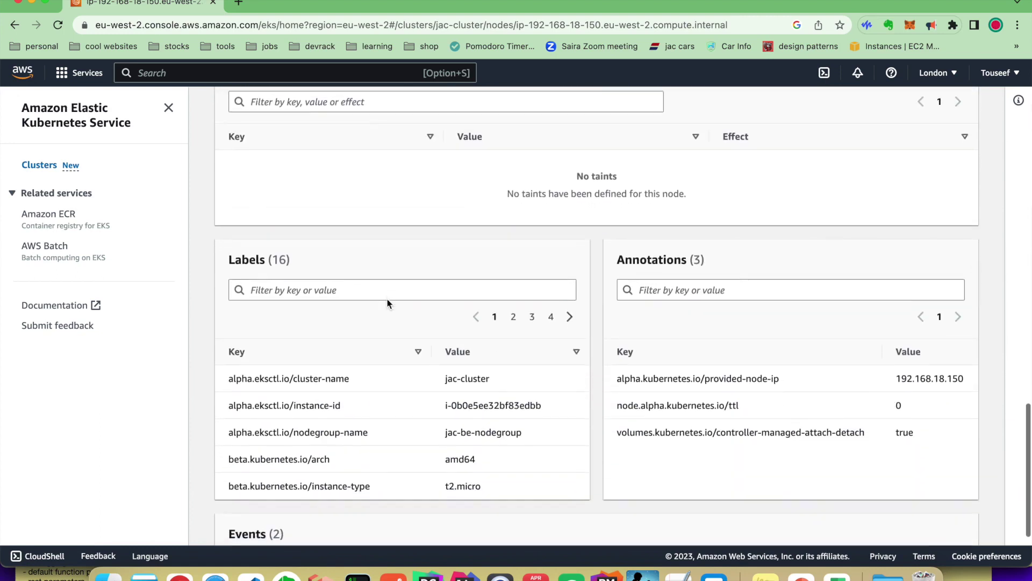
{"action": "scroll", "coordinate": [387, 304], "scroll_direction": "down", "scroll_amount": 2}
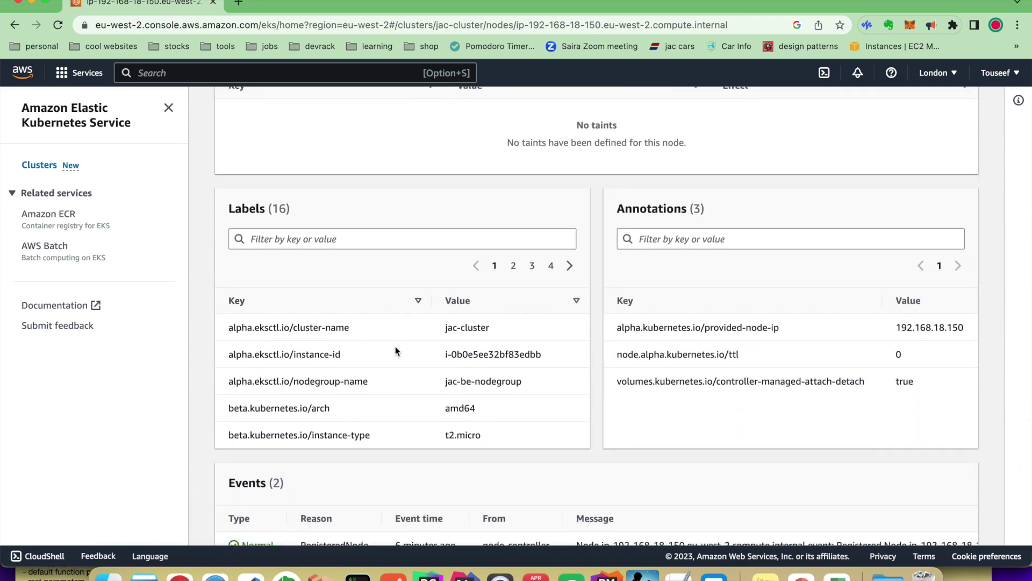
{"action": "double_click", "coordinate": [315, 381]}
{"action": "left_click", "coordinate": [309, 378]}
{"action": "scroll", "coordinate": [309, 378], "scroll_direction": "down", "scroll_amount": 1}
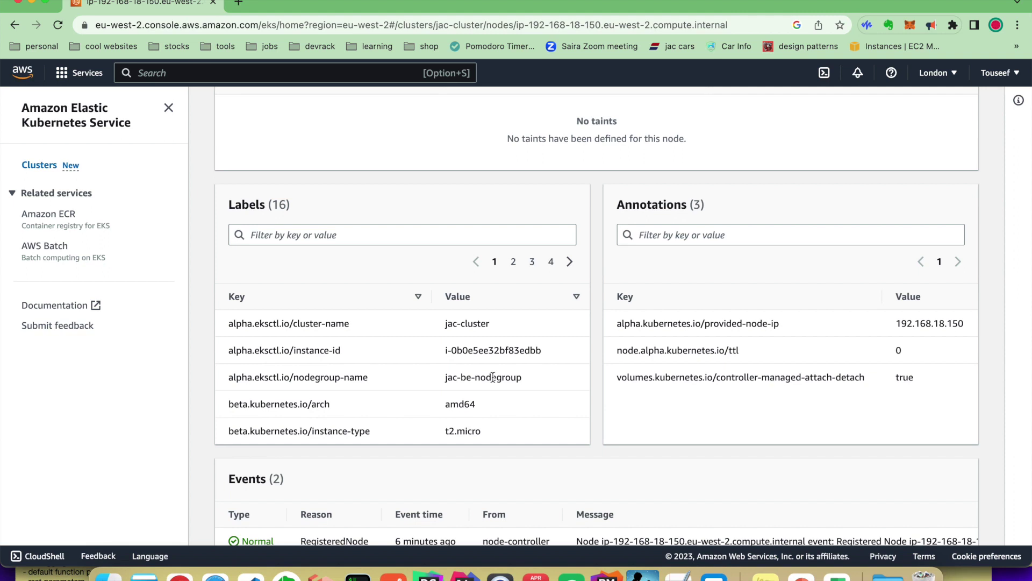
Examine the pods on the node and go back to the jac-cluster overview.
{"action": "scroll", "coordinate": [463, 375], "scroll_direction": "up", "scroll_amount": 1}
{"action": "scroll", "coordinate": [463, 375], "scroll_direction": "up", "scroll_amount": 12}
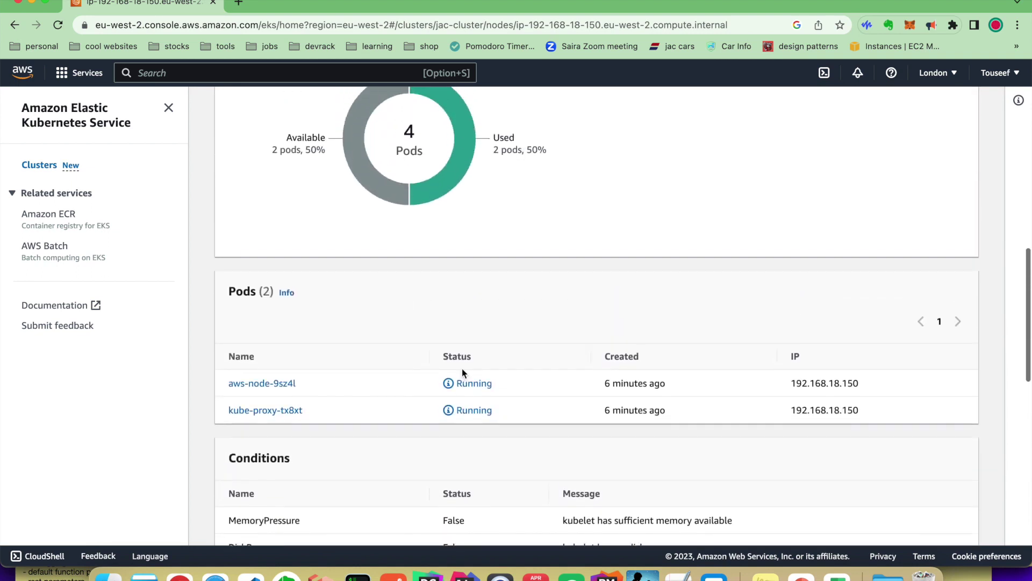
{"action": "scroll", "coordinate": [464, 316], "scroll_direction": "up", "scroll_amount": 3}
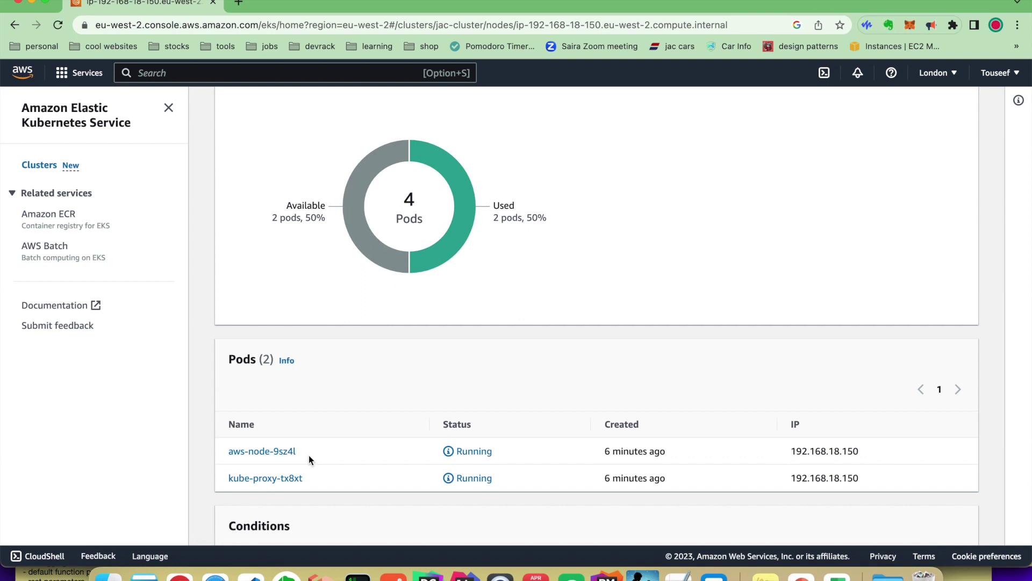
{"action": "scroll", "coordinate": [308, 387], "scroll_direction": "up", "scroll_amount": 10}
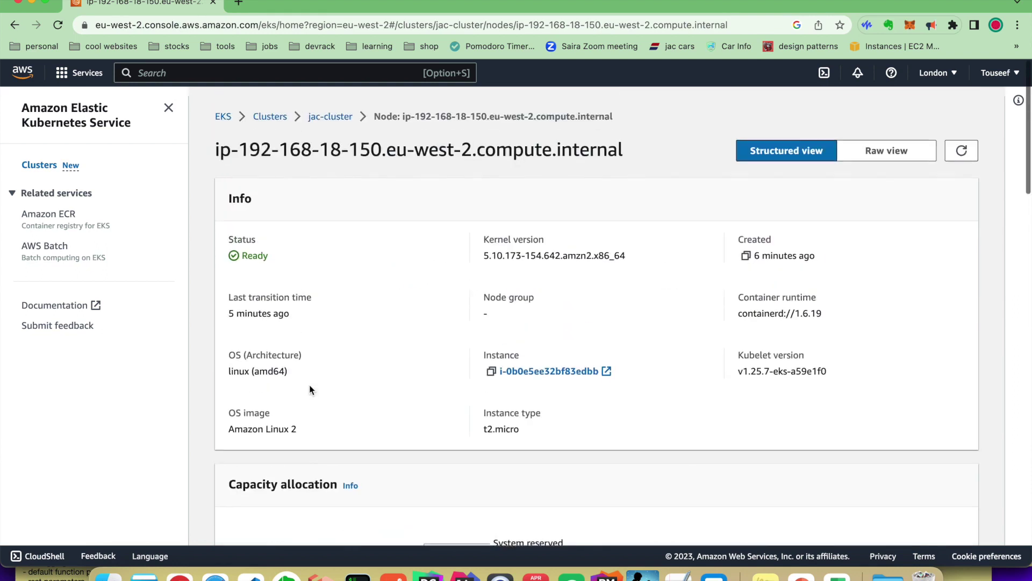
{"action": "left_click", "coordinate": [328, 107]}
{"action": "scroll", "coordinate": [426, 326], "scroll_direction": "down", "scroll_amount": 3}
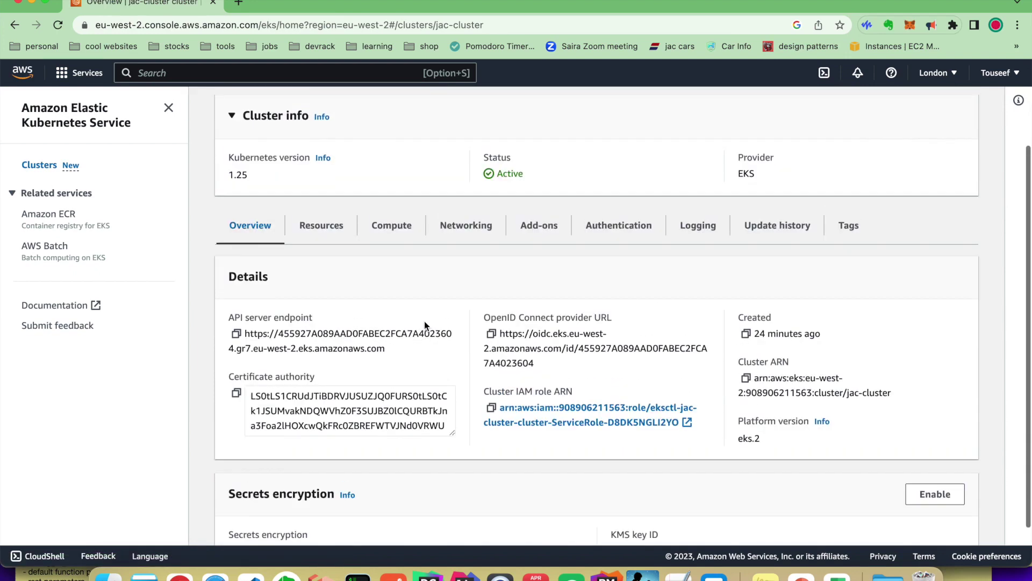
{"action": "scroll", "coordinate": [424, 321], "scroll_direction": "up", "scroll_amount": 3}
Check the end of the eksctl output in iTerm, and open db/storage.yml in Visual Studio Code.
{"action": "left_click", "coordinate": [358, 575]}
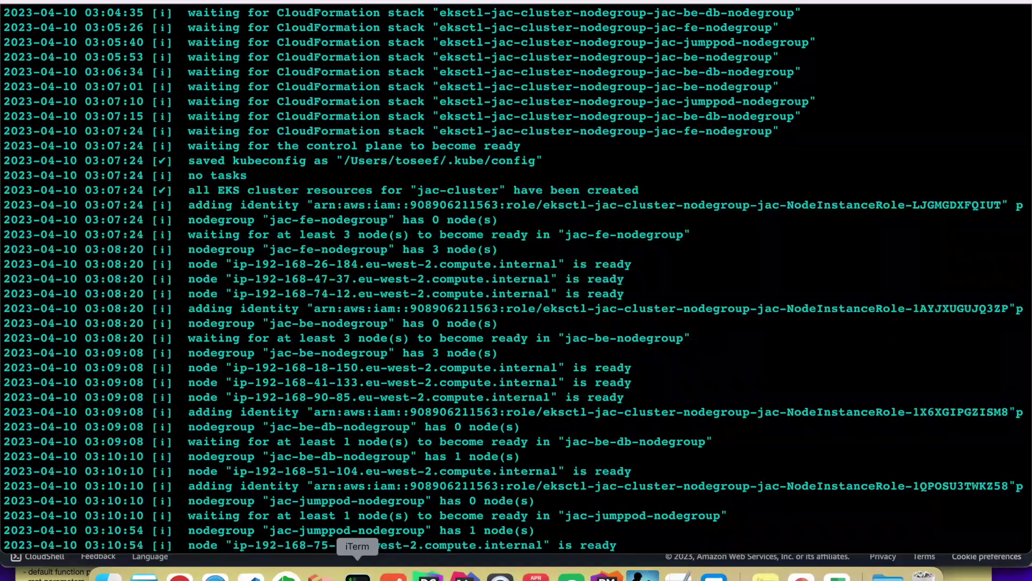
{"action": "scroll", "coordinate": [370, 499], "scroll_direction": "down", "scroll_amount": 2}
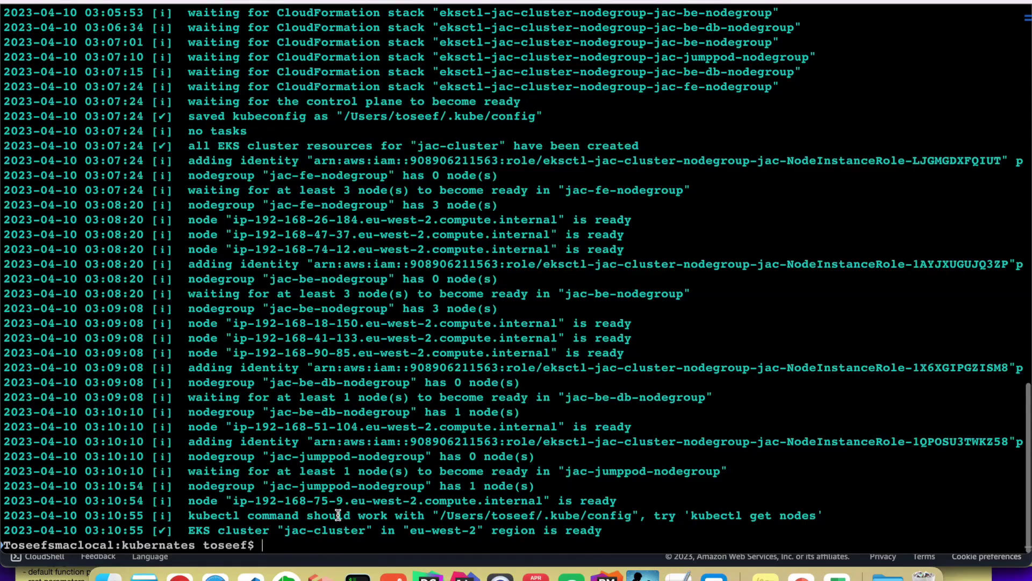
{"action": "left_click", "coordinate": [251, 575]}
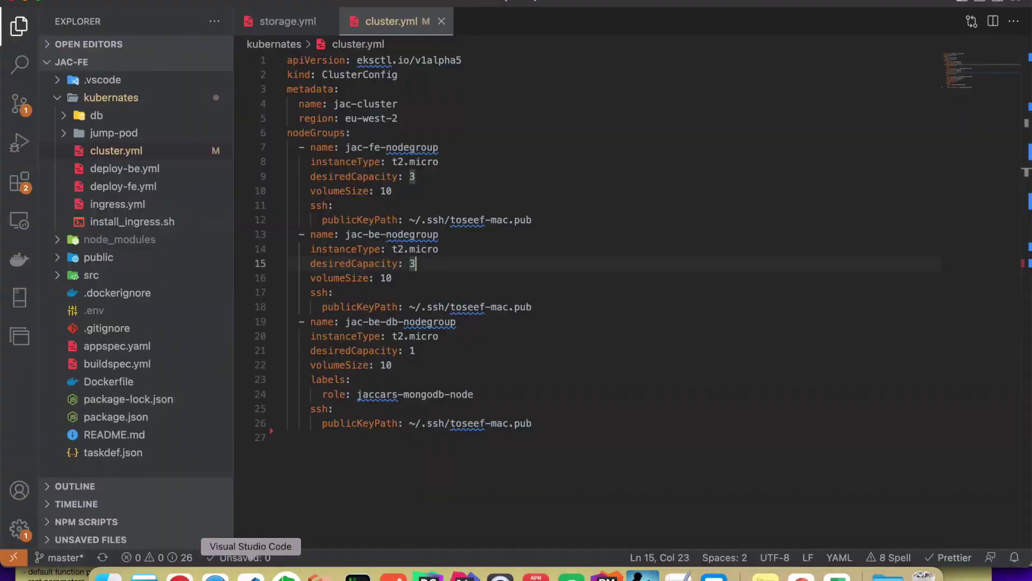
{"action": "left_click", "coordinate": [65, 117]}
{"action": "left_click", "coordinate": [110, 134]}
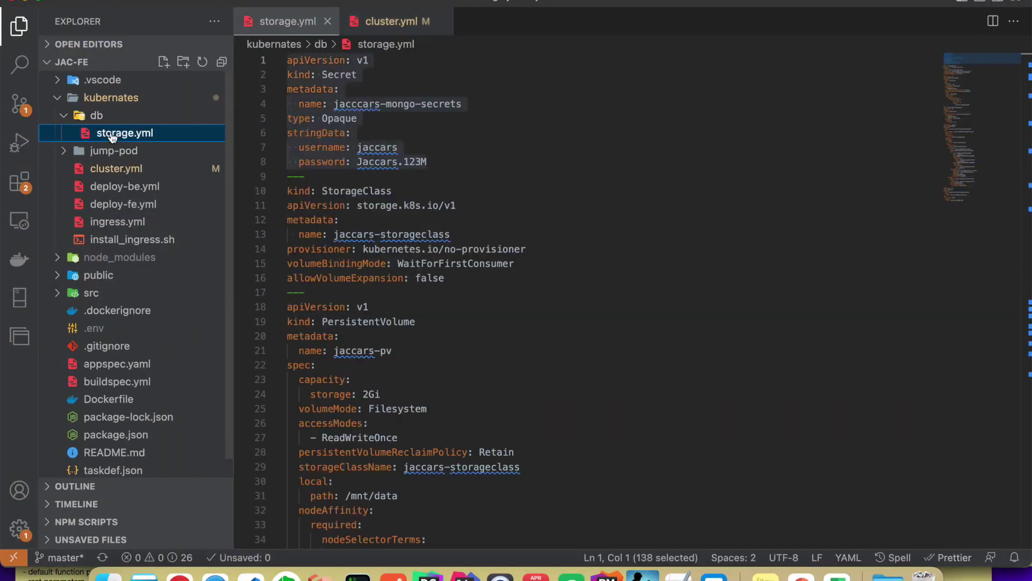
{"action": "left_click", "coordinate": [552, 188]}
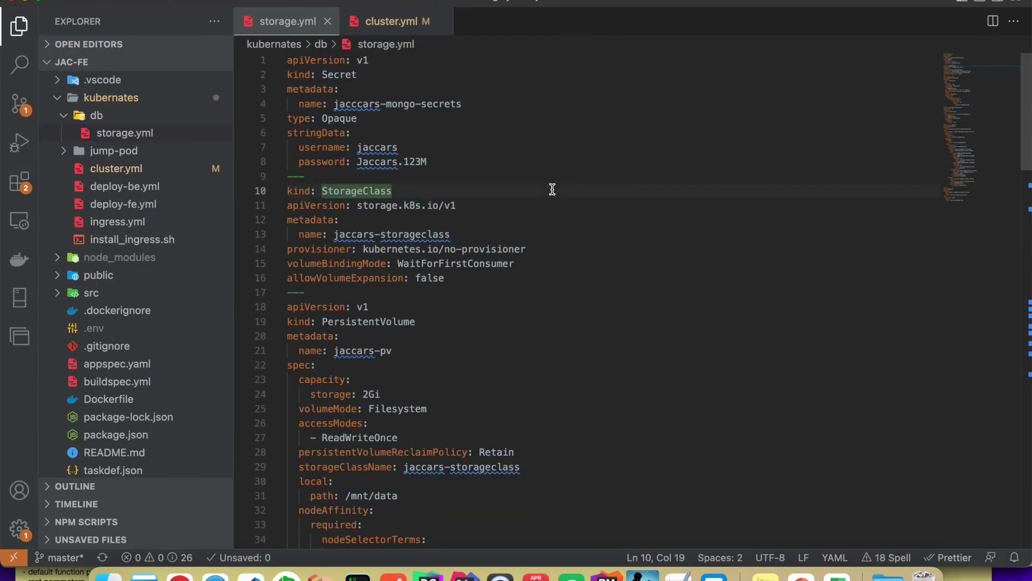
Switch to iTerm and deploy the MongoDB storage resources by running kubectl apply -f db/storage.yml.
{"action": "key", "text": "super+Tab"}
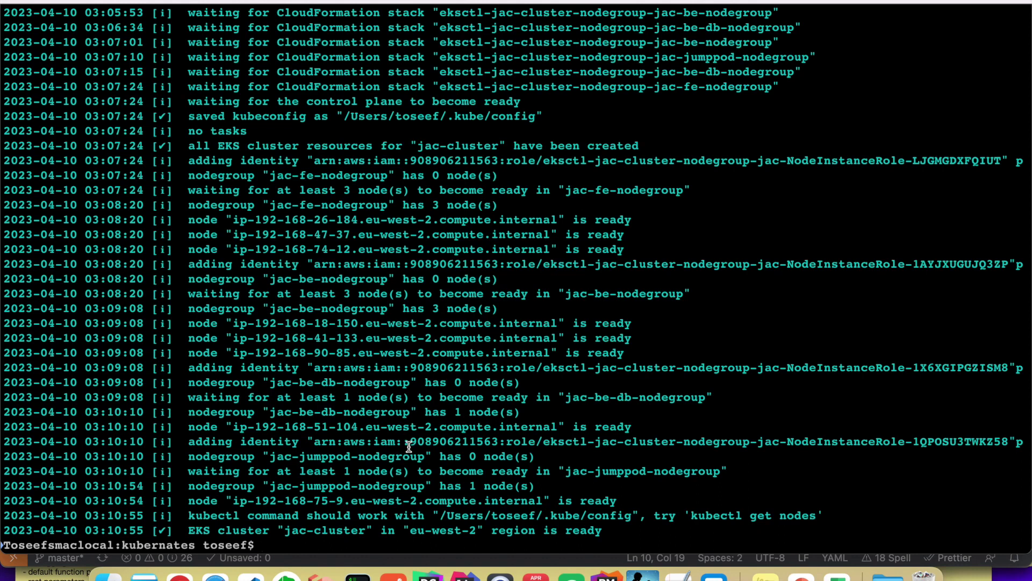
{"action": "type", "text": "kubectl"}
{"action": "type", "text": "apply -f"}
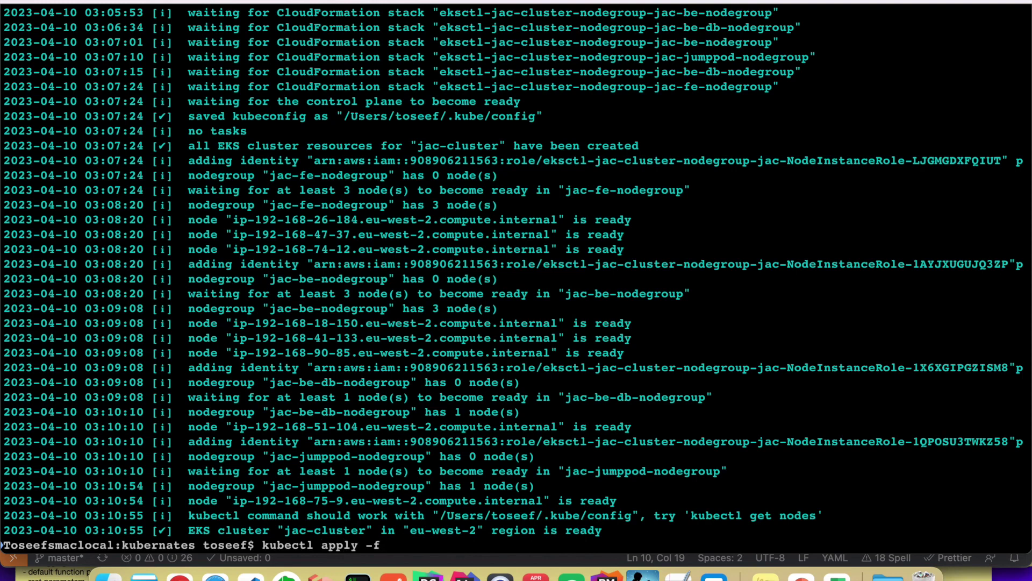
{"action": "type", "text": "sto"}
{"action": "key", "text": "BackSpace"}
{"action": "key", "text": "BackSpace"}
{"action": "key", "text": "BackSpace"}
{"action": "type", "text": "db/sto"}
{"action": "key", "text": "Tab"}
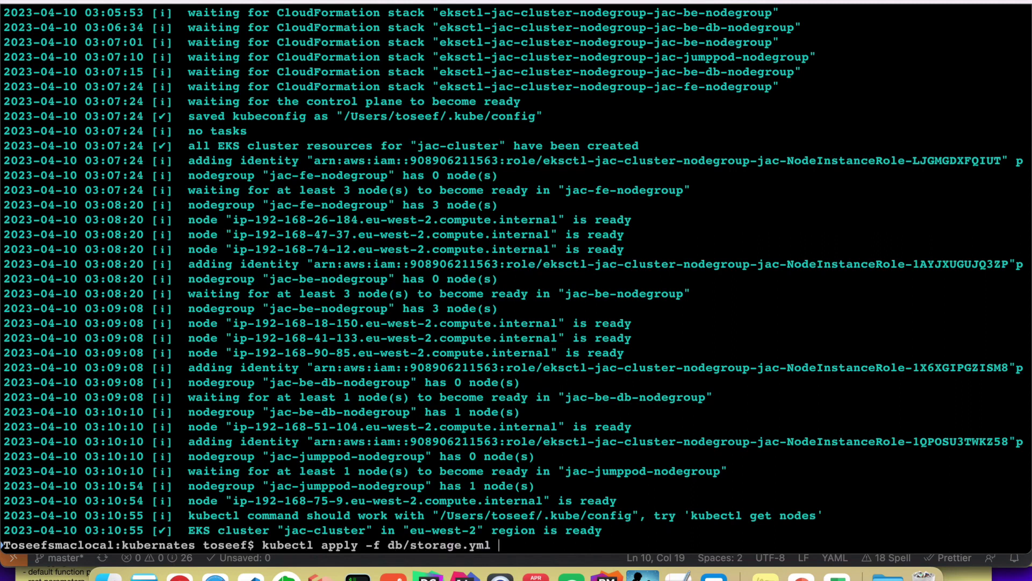
{"action": "key", "text": "Return"}
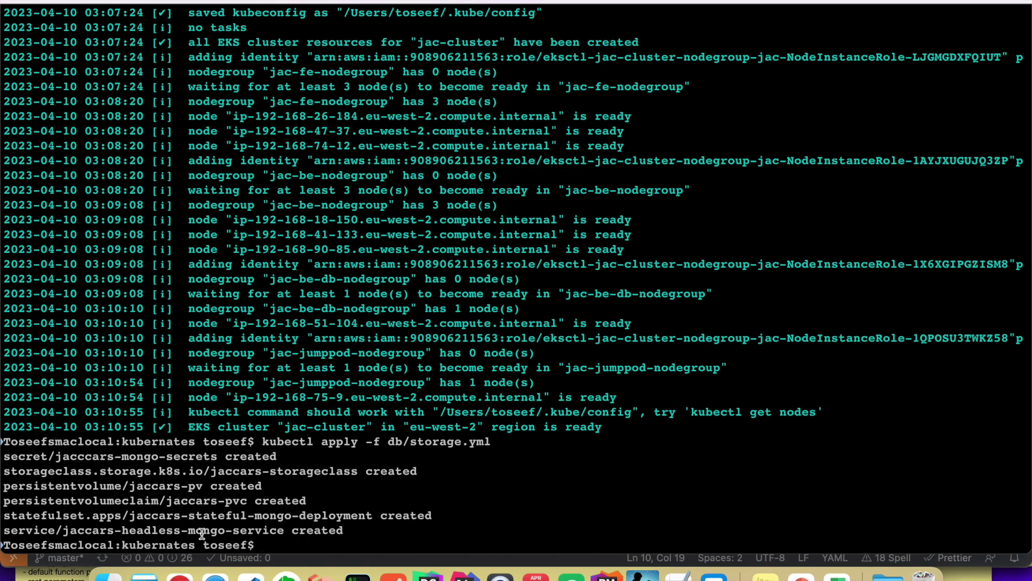
List the cluster's pods with kubectl get pods and check the MongoDB pod's status.
{"action": "type", "text": "kubectl get"}
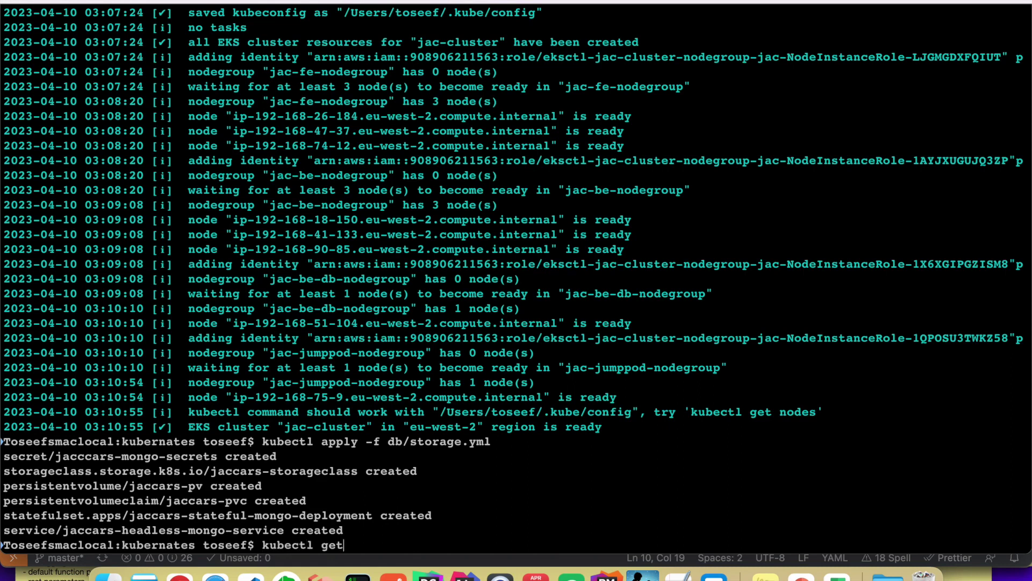
{"action": "type", "text": " pods"}
{"action": "key", "text": "Return"}
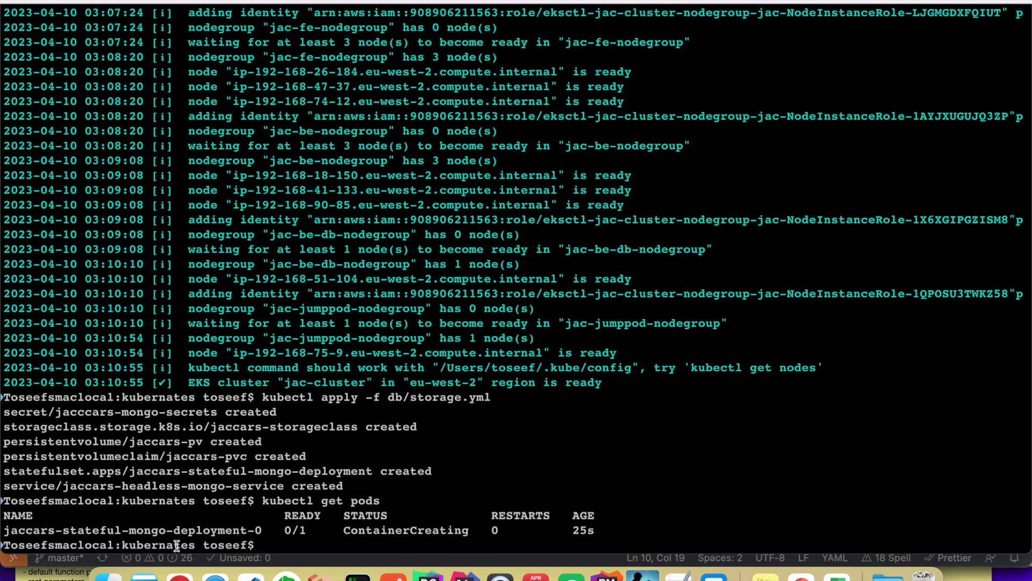
{"action": "left_click_drag", "start_coordinate": [262, 530], "coordinate": [2, 530]}
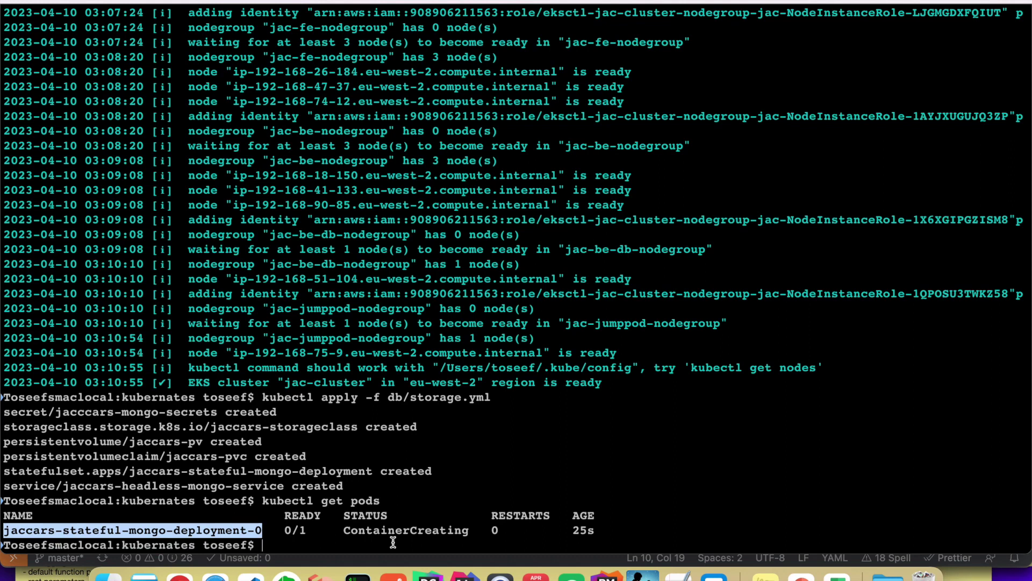
Try to list the services with kubectl svc and kubectl get src.
{"action": "type", "text": "kubectl s"}
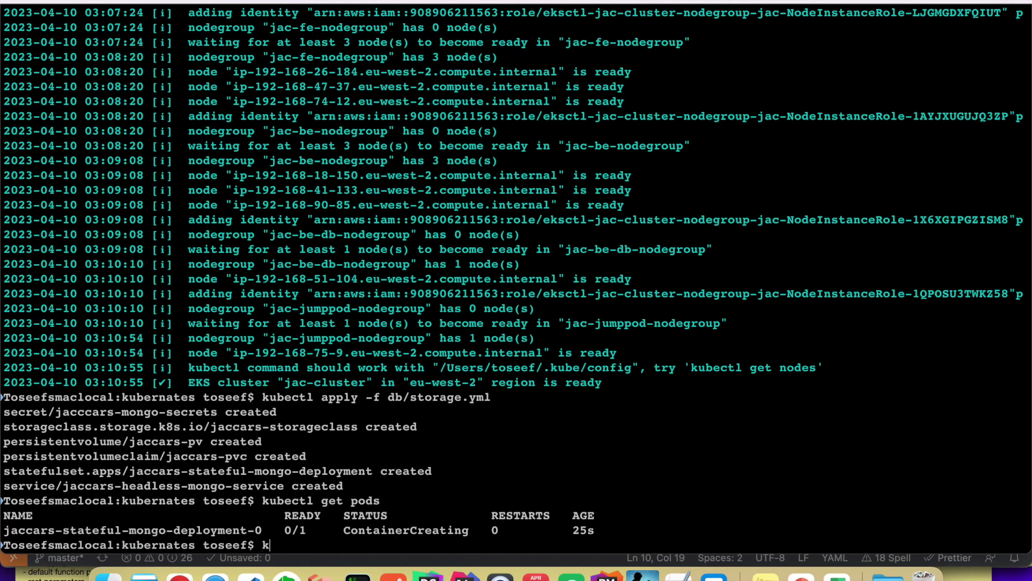
{"action": "type", "text": "vc"}
{"action": "key", "text": "Return"}
{"action": "type", "text": "kubectl get s"}
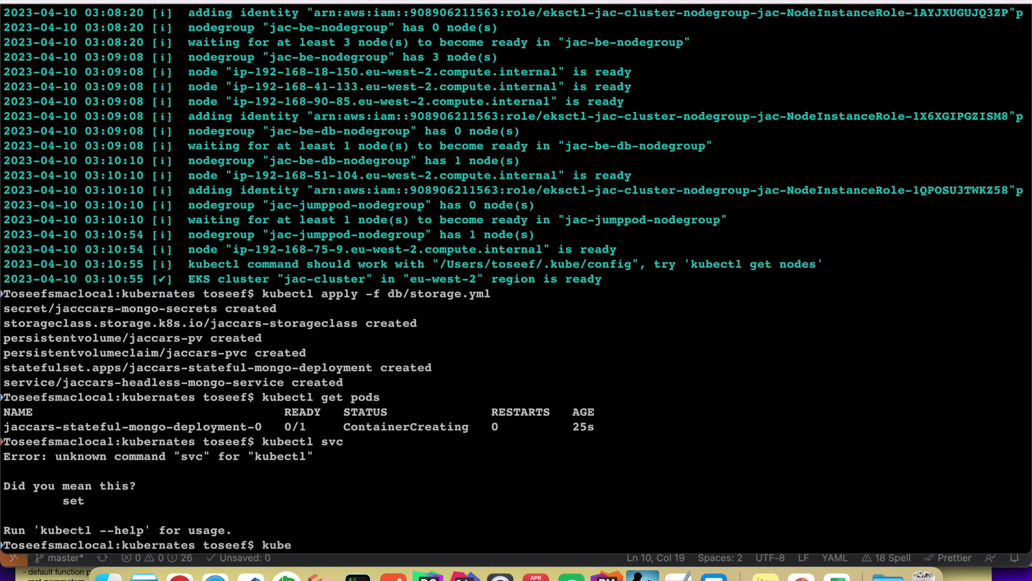
{"action": "type", "text": "rc"}
{"action": "key", "text": "Return"}
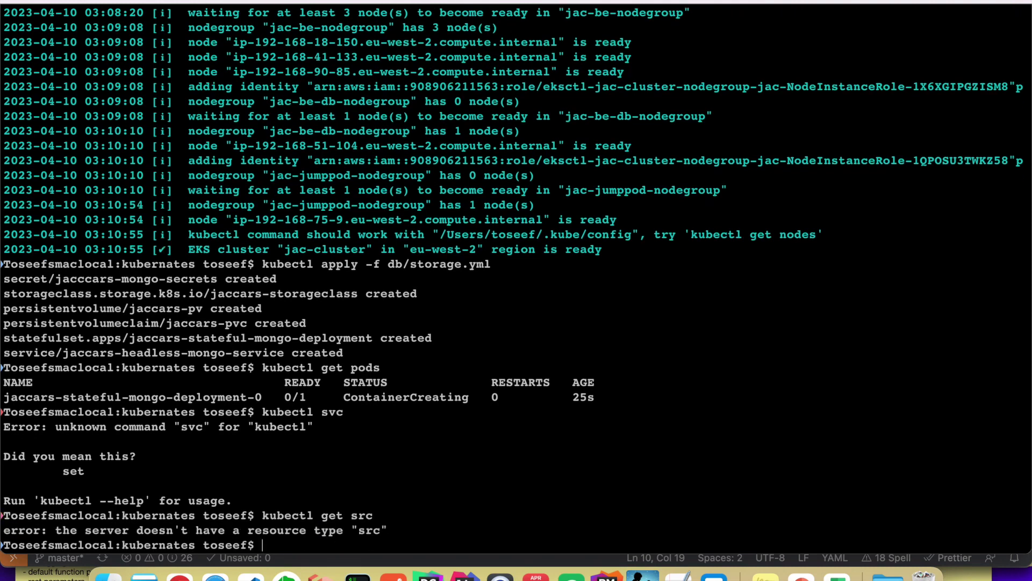
List the cluster's services with kubectl get svc and examine the kubernetes and jaccars-headless-mongo-service entries.
{"action": "key", "text": "Up"}
{"action": "key", "text": "BackSpace"}
{"action": "key", "text": "BackSpace"}
{"action": "type", "text": "v"}
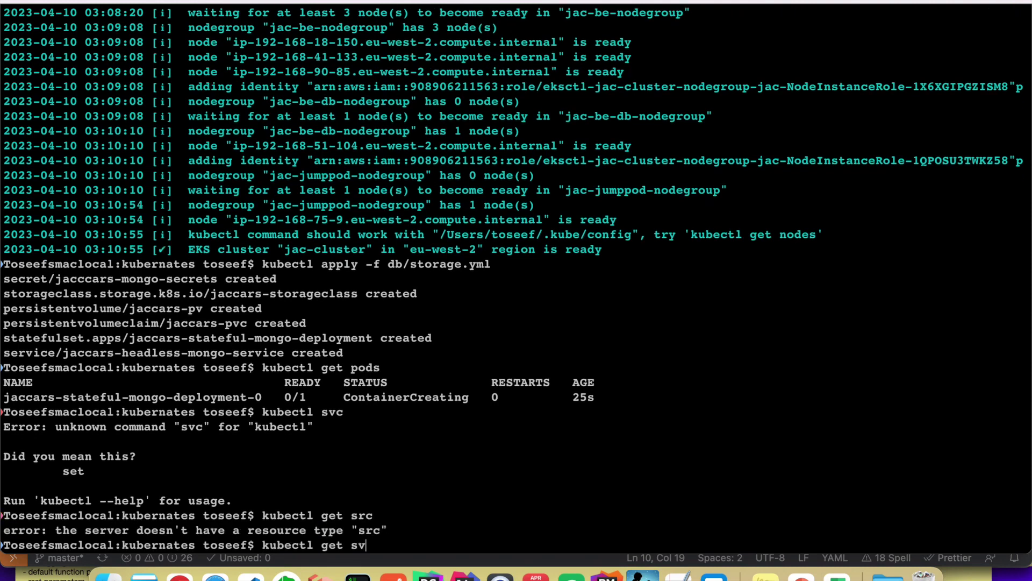
{"action": "type", "text": "c"}
{"action": "key", "text": "Return"}
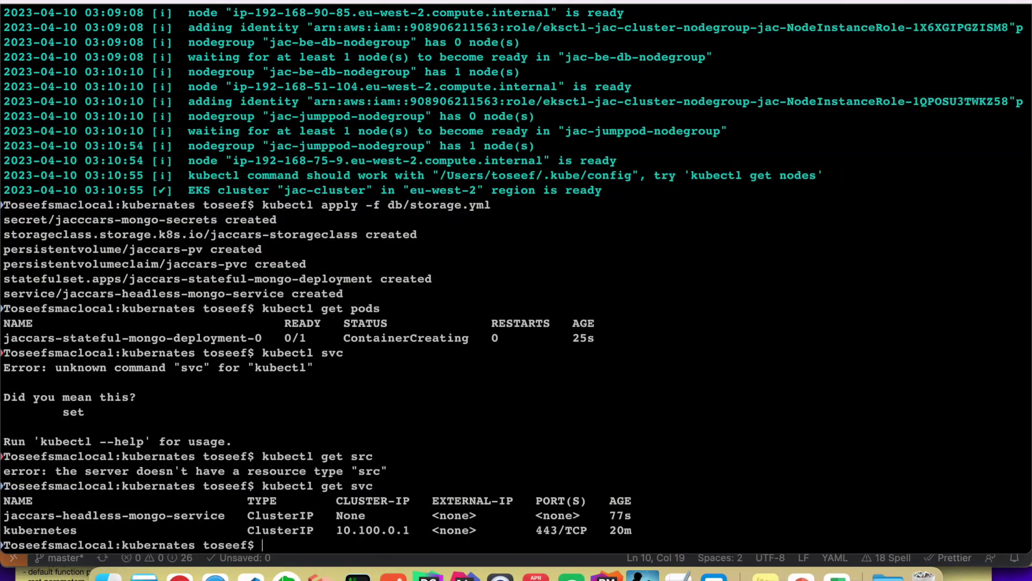
{"action": "double_click", "coordinate": [46, 531]}
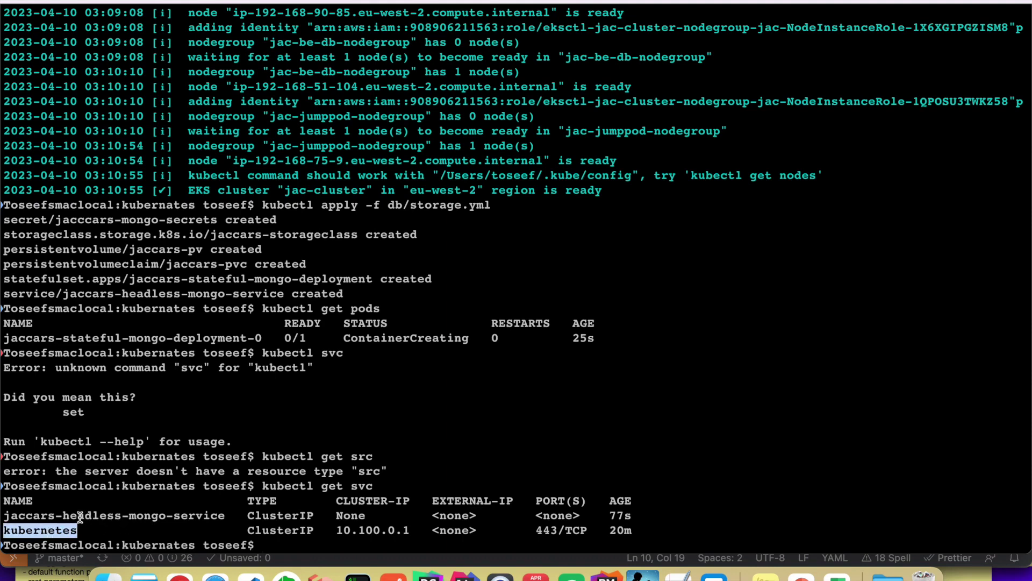
{"action": "double_click", "coordinate": [45, 515]}
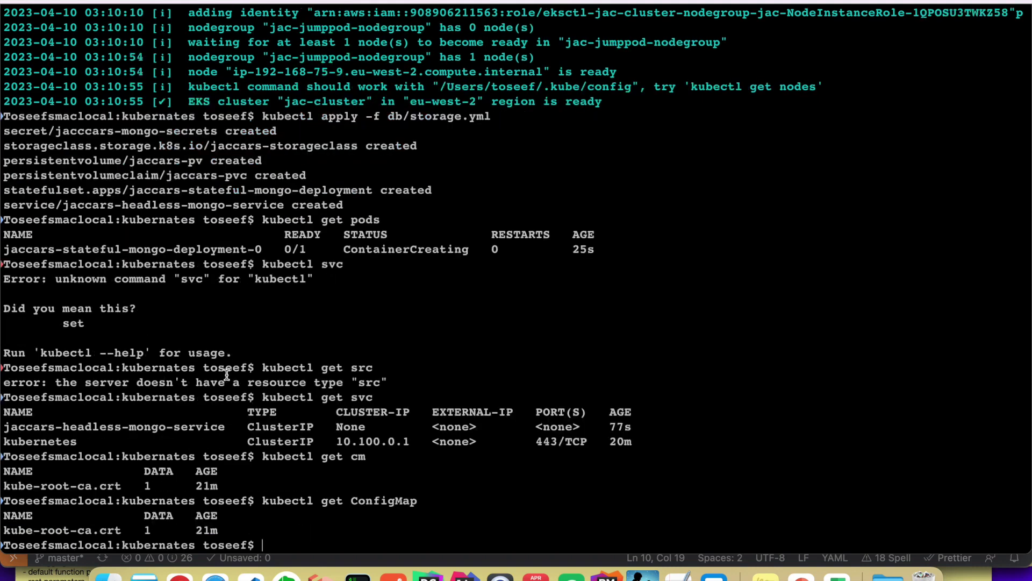
List the cluster's secrets with kubectl get secret and examine the data count of jacccars-mongo-secrets.
{"action": "key", "text": "Up"}
{"action": "key", "text": "BackSpace"}
{"action": "key", "text": "BackSpace"}
{"action": "key", "text": "BackSpace"}
{"action": "key", "text": "BackSpace"}
{"action": "key", "text": "BackSpace"}
{"action": "key", "text": "BackSpace"}
{"action": "key", "text": "BackSpace"}
{"action": "key", "text": "BackSpace"}
{"action": "key", "text": "BackSpace"}
{"action": "type", "text": "secret"}
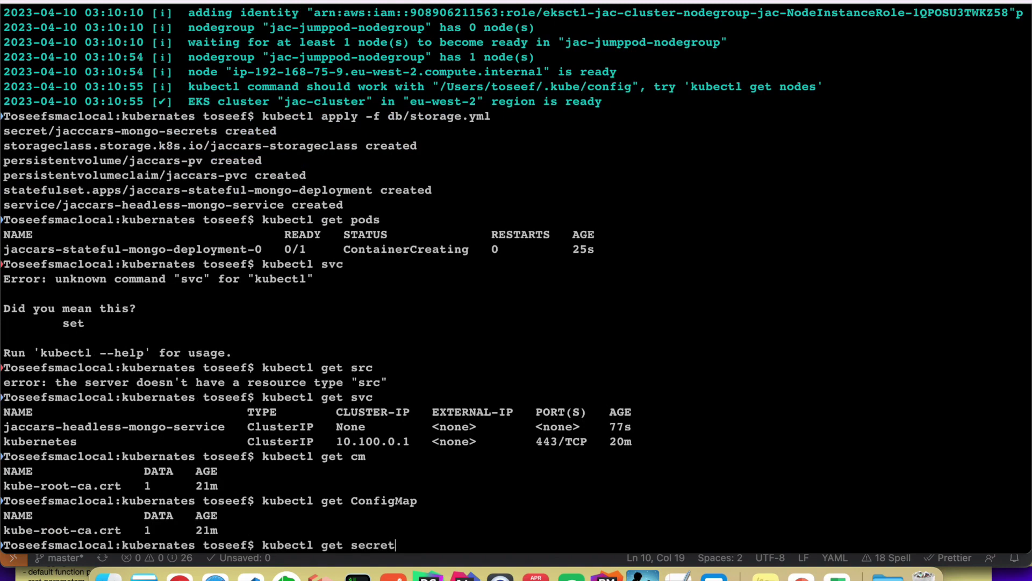
{"action": "key", "text": "Return"}
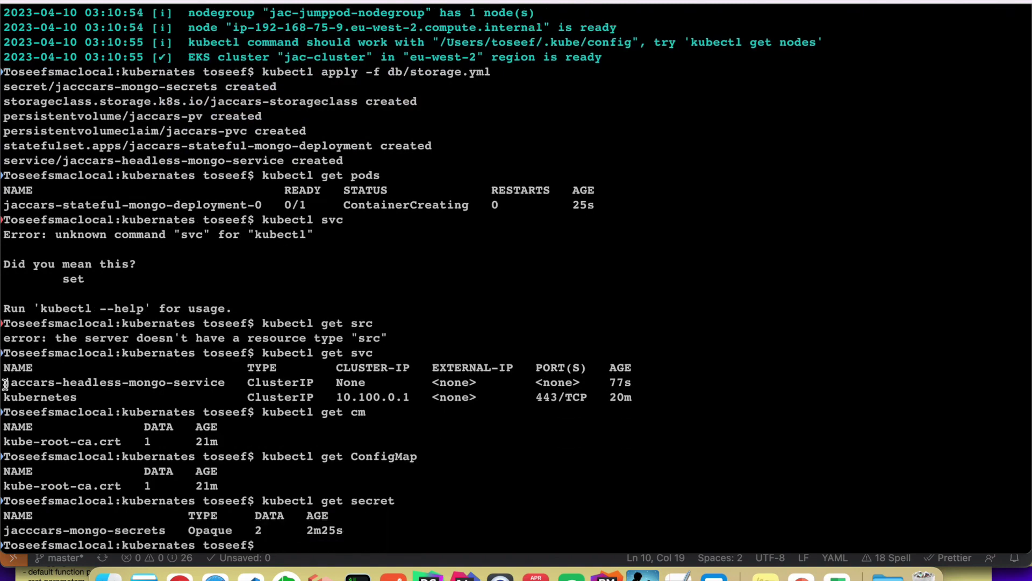
{"action": "double_click", "coordinate": [20, 531]}
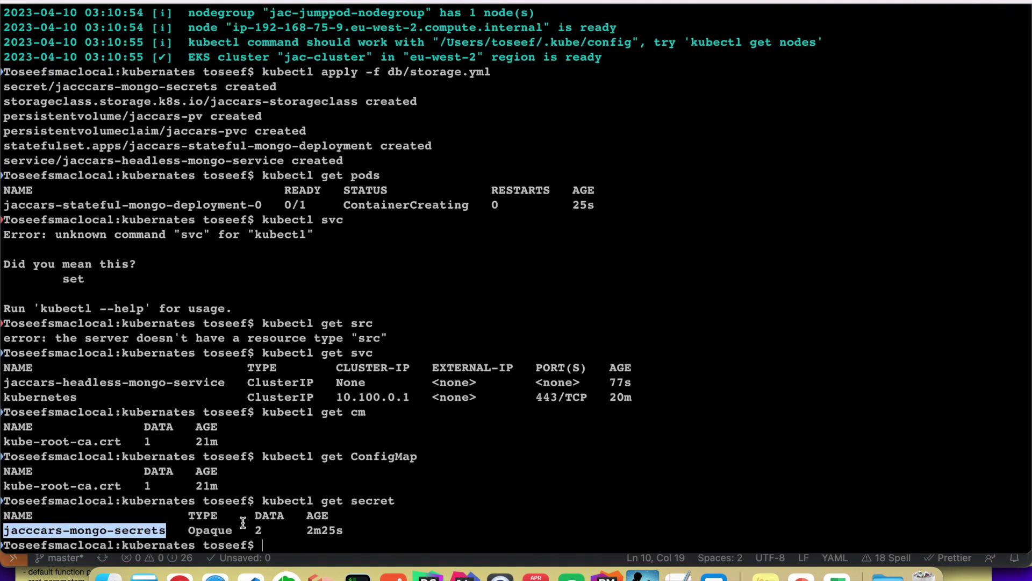
{"action": "double_click", "coordinate": [258, 529]}
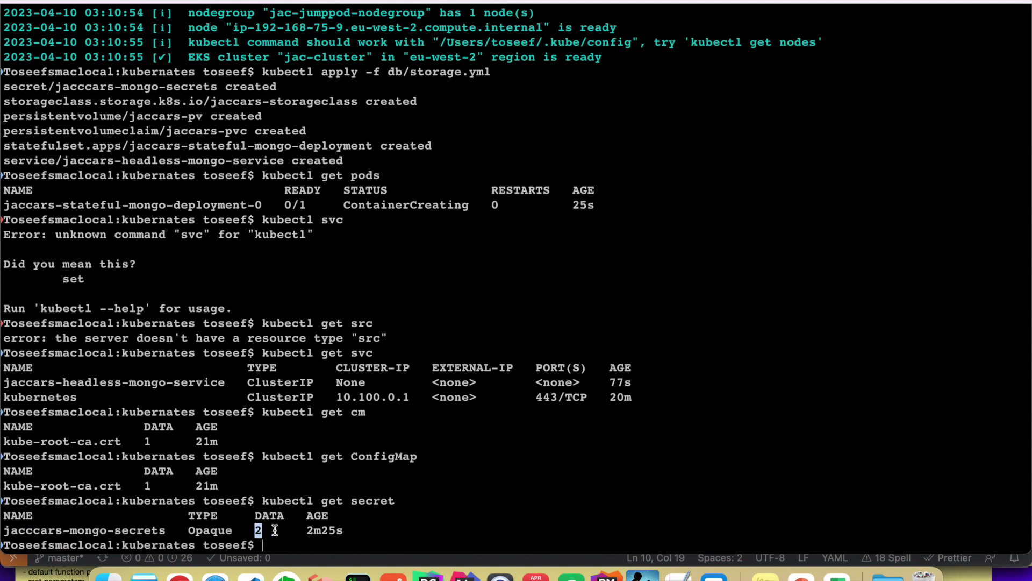
Run kubectl get pods again to check whether the MongoDB pod has started.
{"action": "left_click", "coordinate": [283, 541]}
{"action": "type", "text": "kubectl get pods"}
{"action": "key", "text": "Return"}
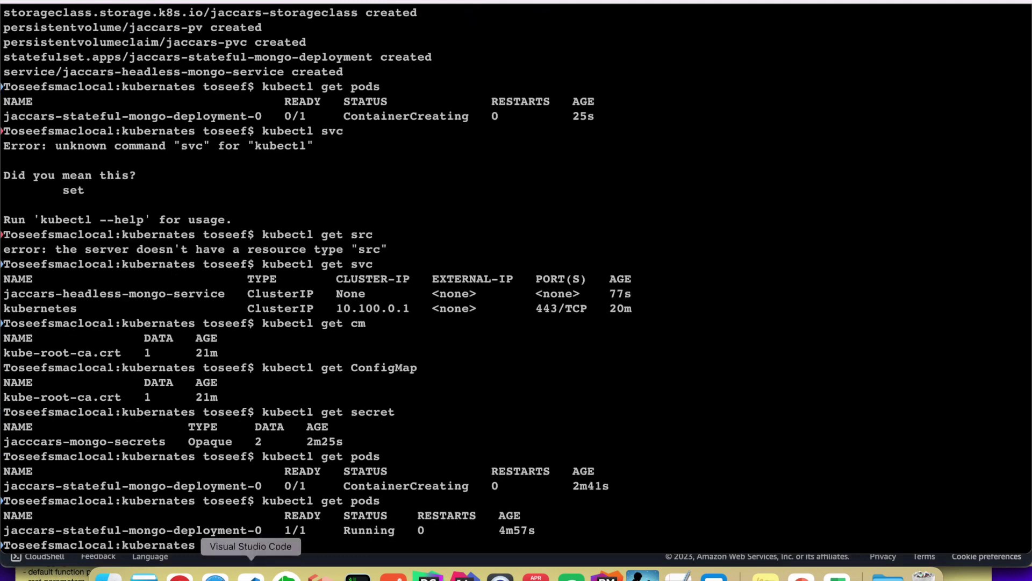
Switch to Visual Studio Code and open deploy-be.yml from the kubernates folder to review the backend manifest.
{"action": "left_click", "coordinate": [251, 576]}
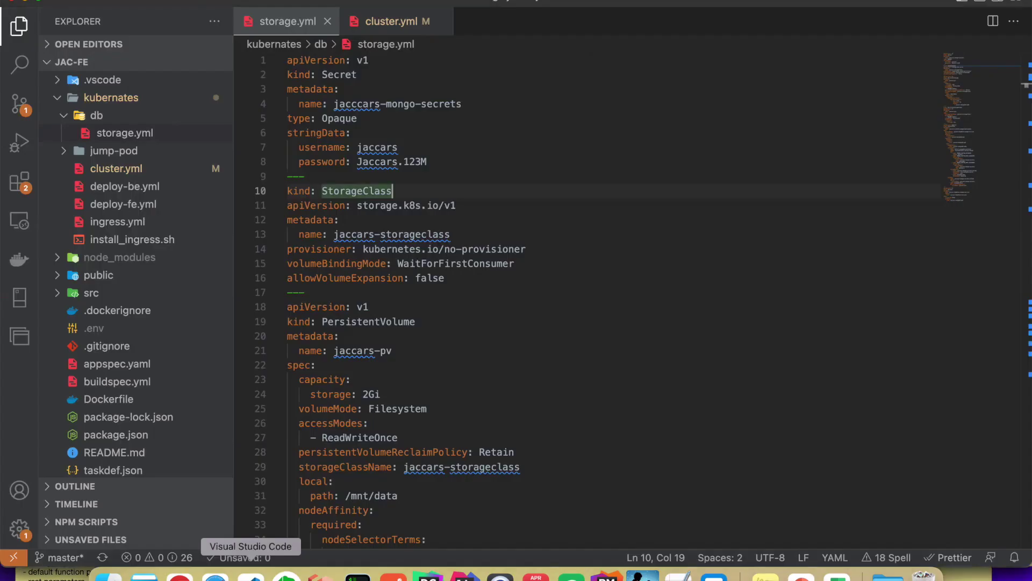
{"action": "left_click", "coordinate": [108, 185]}
{"action": "scroll", "coordinate": [654, 293], "scroll_direction": "up", "scroll_amount": 15}
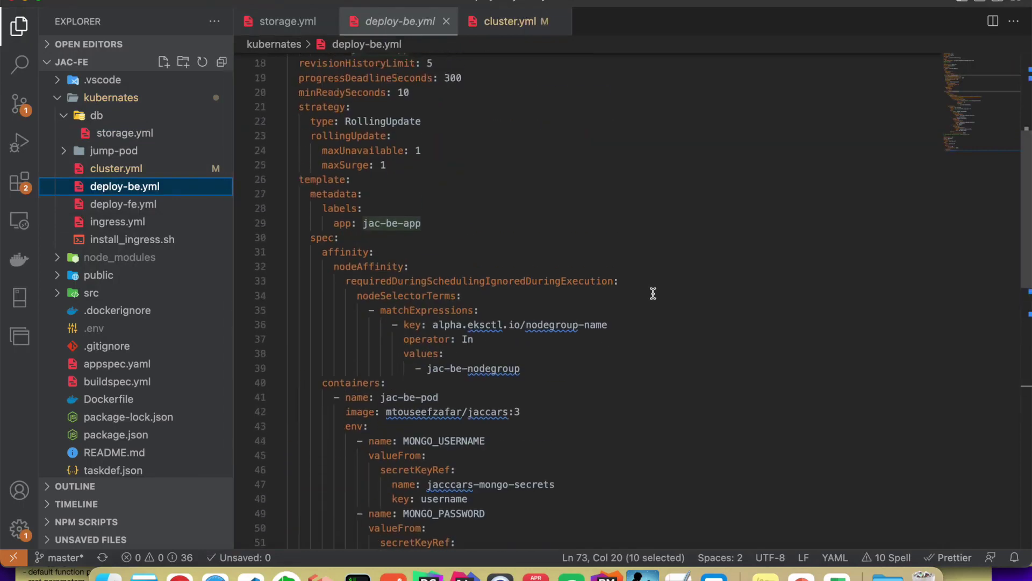
Switch to iTerm and deploy the backend resources by running kubectl apply -f deploy-be.yml.
{"action": "key", "text": "super+Tab"}
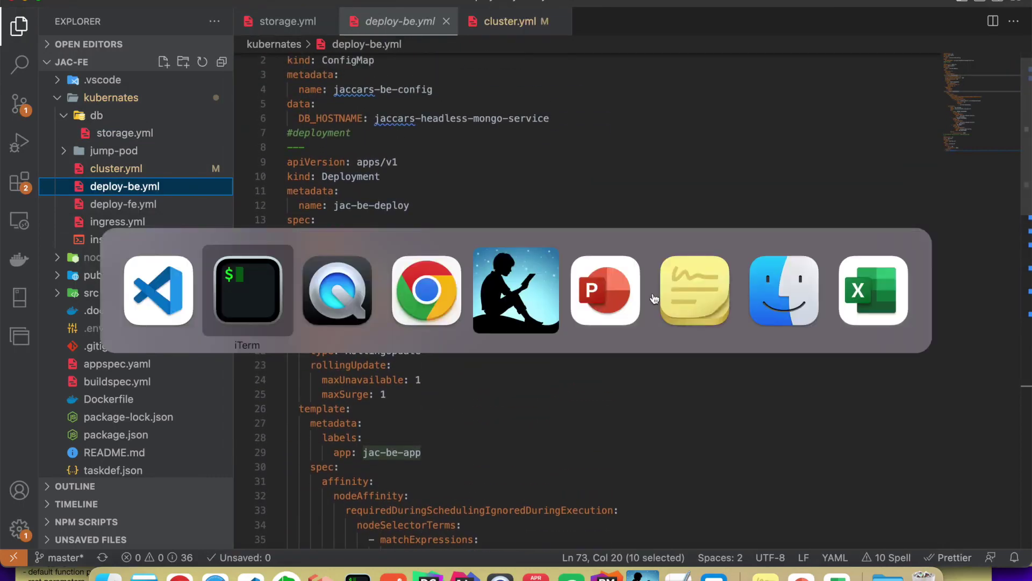
{"action": "type", "text": "kubectl apply -f "}
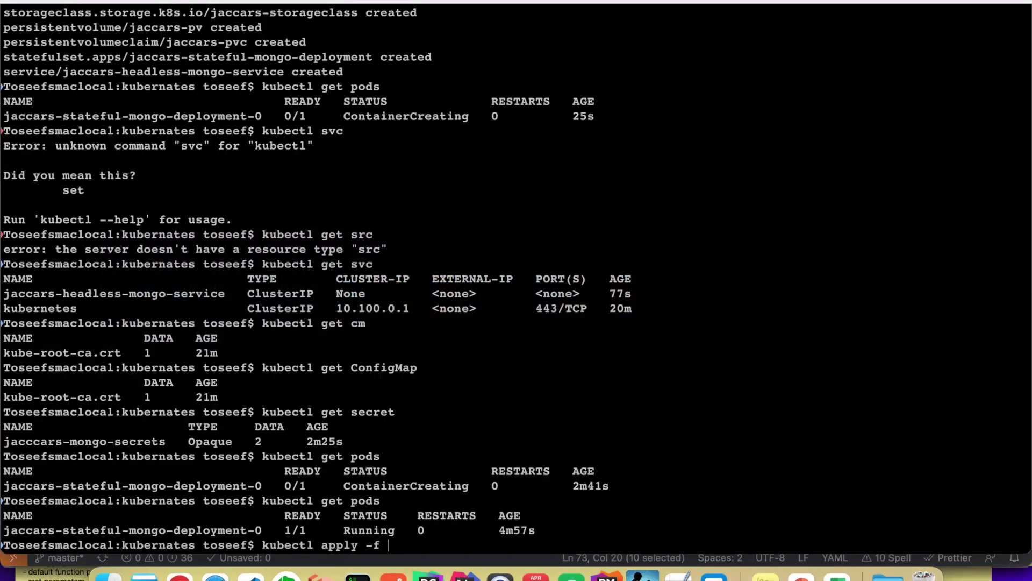
{"action": "type", "text": "deploy-b"}
{"action": "key", "text": "Tab"}
{"action": "key", "text": "Return"}
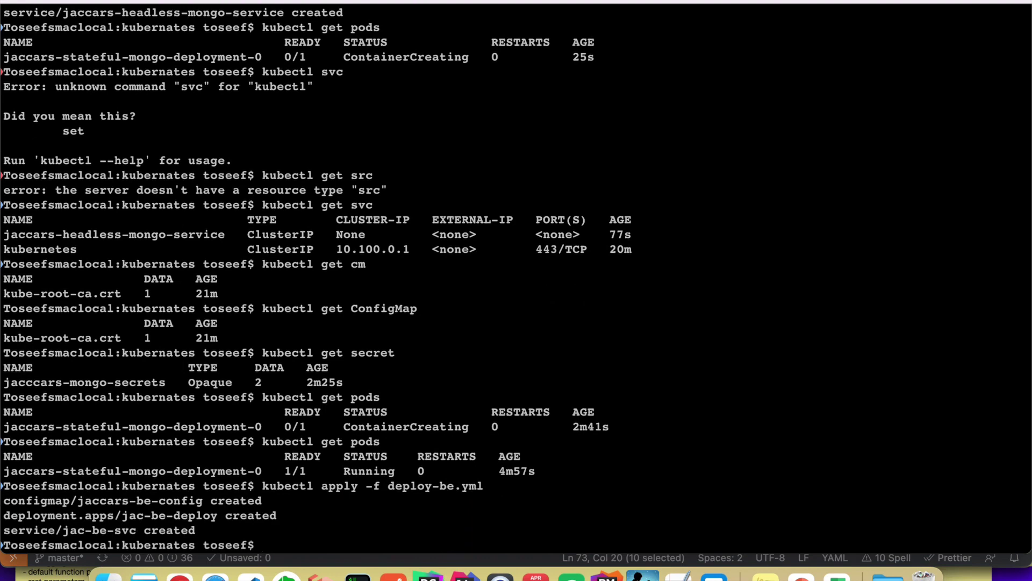
{"action": "double_click", "coordinate": [51, 514]}
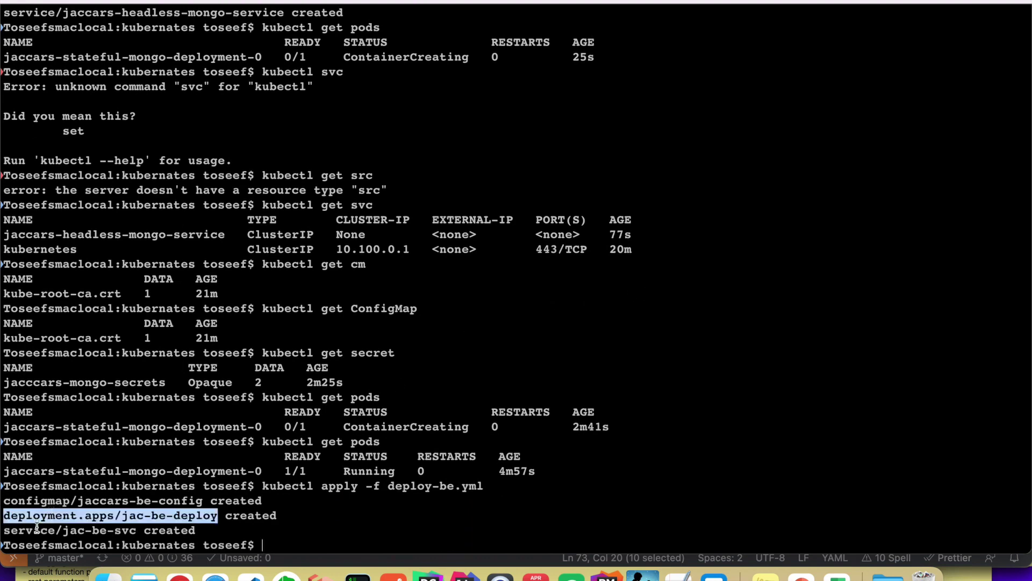
{"action": "double_click", "coordinate": [37, 527]}
List the pods with kubectl get pods and check the status of the new jac-be-deploy pod.
{"action": "left_click", "coordinate": [273, 535]}
{"action": "type", "text": "kubectl get po"}
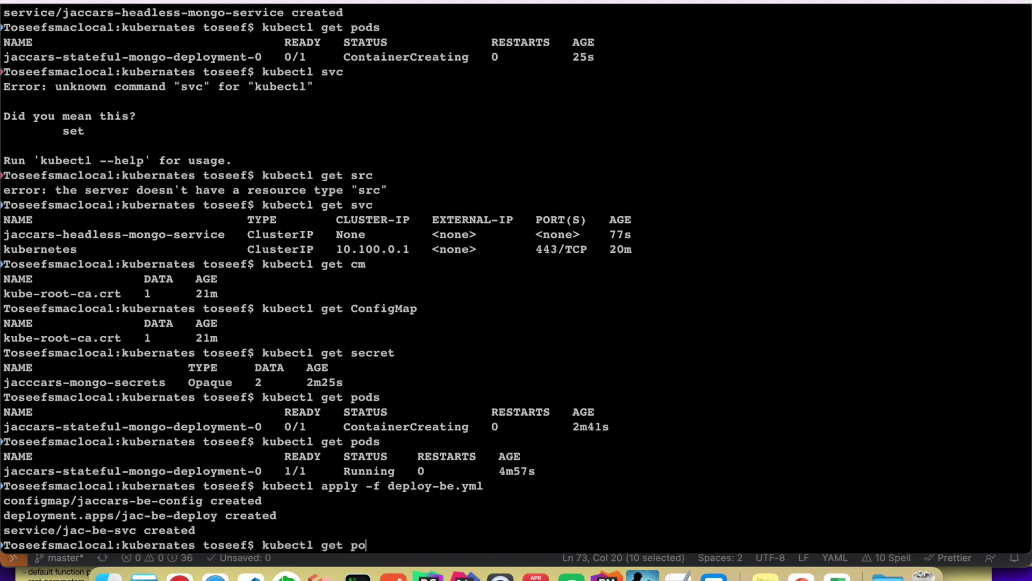
{"action": "type", "text": "ds"}
{"action": "key", "text": "Return"}
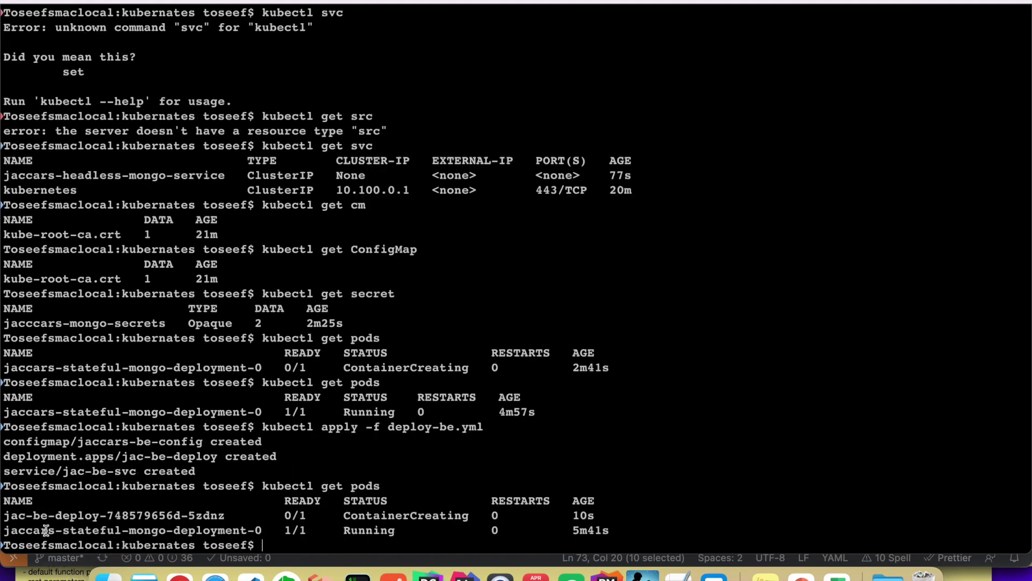
{"action": "double_click", "coordinate": [23, 516]}
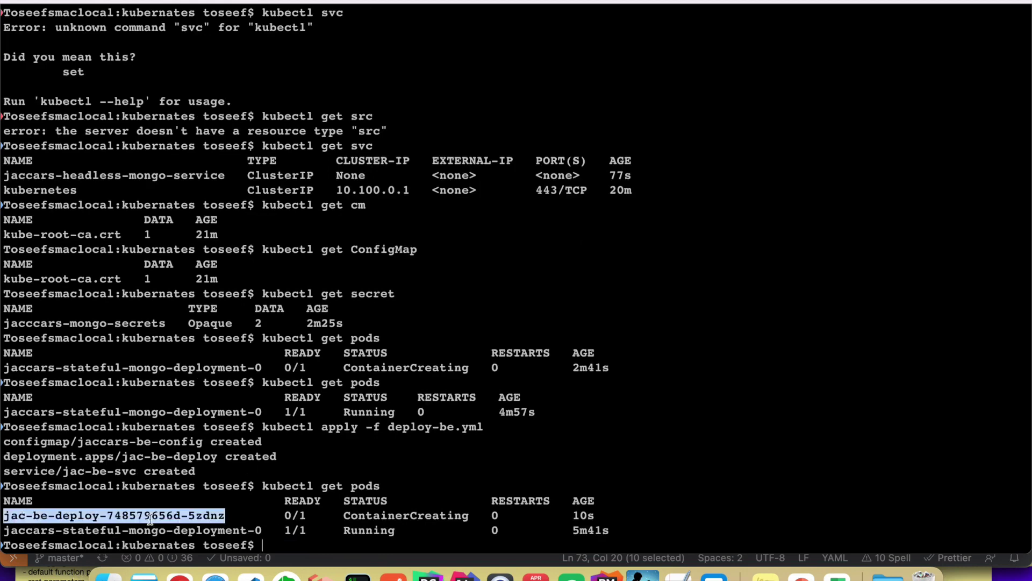
{"action": "left_click", "coordinate": [392, 516]}
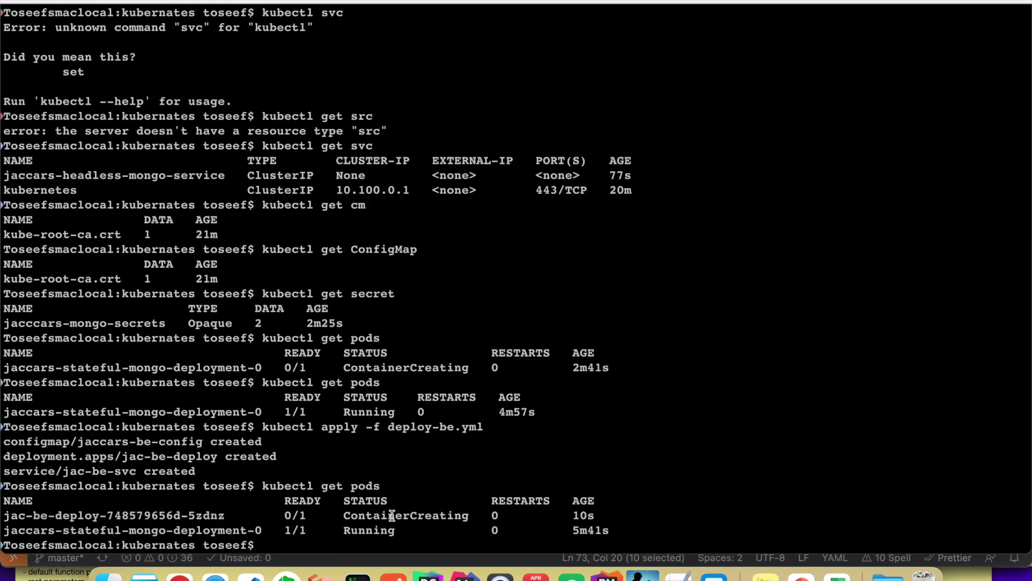
List the services with kubectl get svc and examine the type and cluster IP of jac-be-svc.
{"action": "type", "text": "kubectl get svc"}
{"action": "key", "text": "Return"}
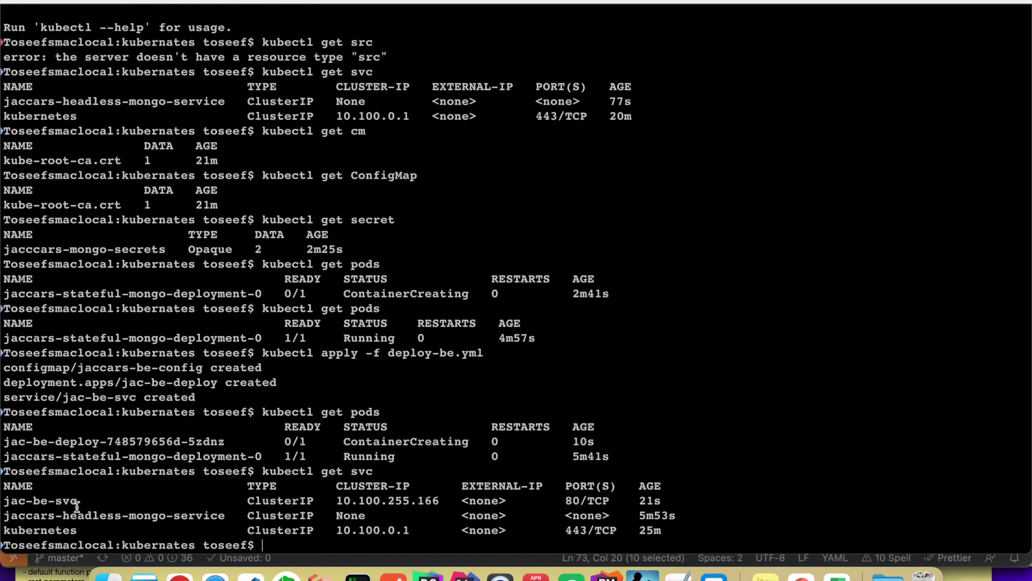
{"action": "double_click", "coordinate": [50, 504]}
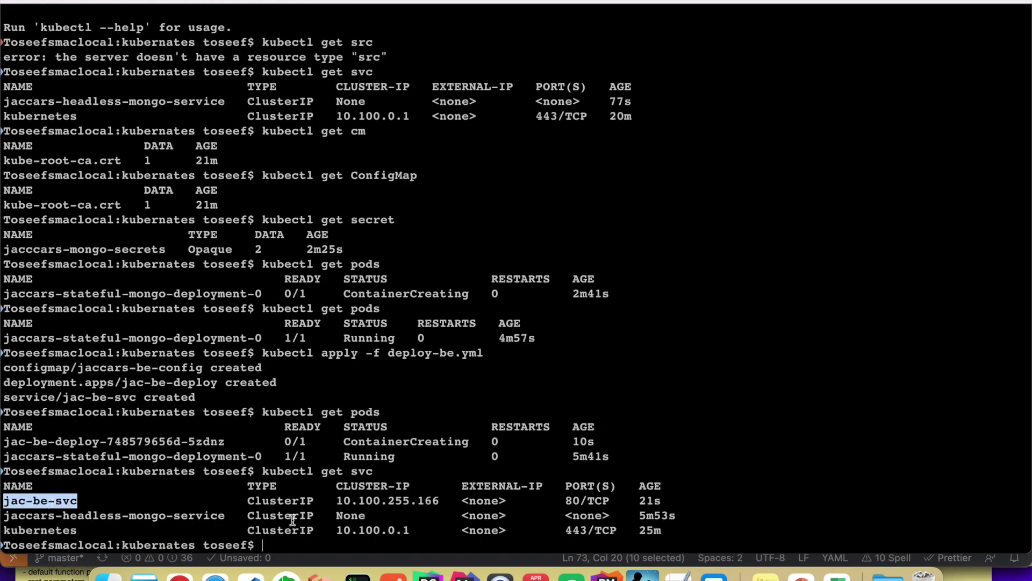
{"action": "double_click", "coordinate": [271, 502]}
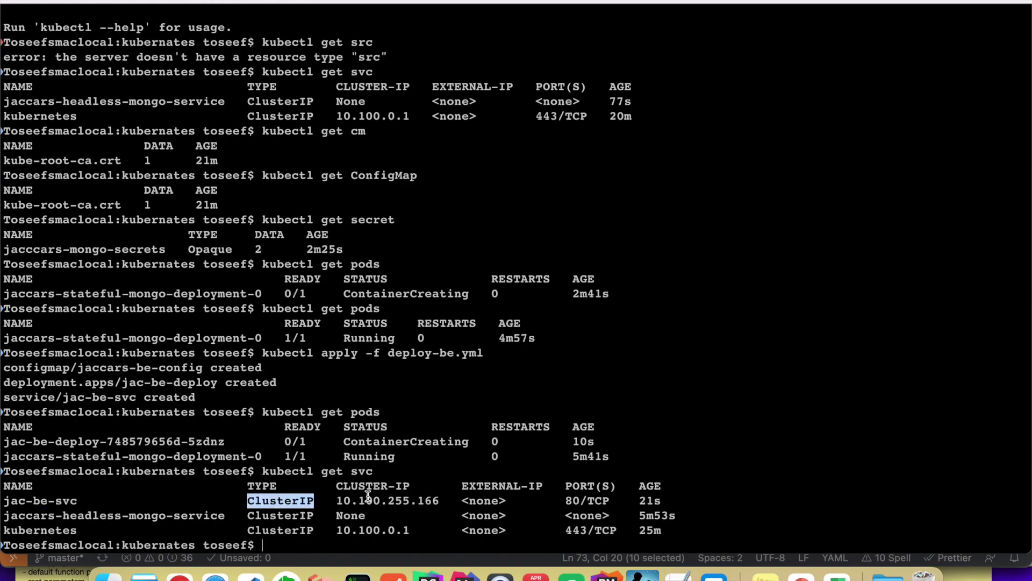
{"action": "double_click", "coordinate": [343, 502]}
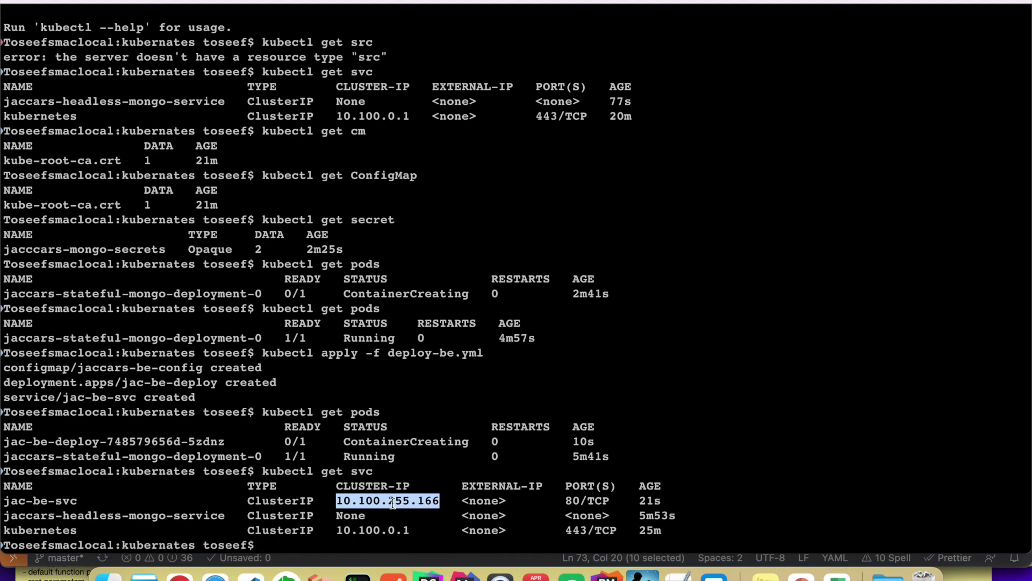
Run kubectl get pods again and check the status of both the backend and MongoDB pods.
{"action": "left_click", "coordinate": [302, 545]}
{"action": "type", "text": "kubectl get"}
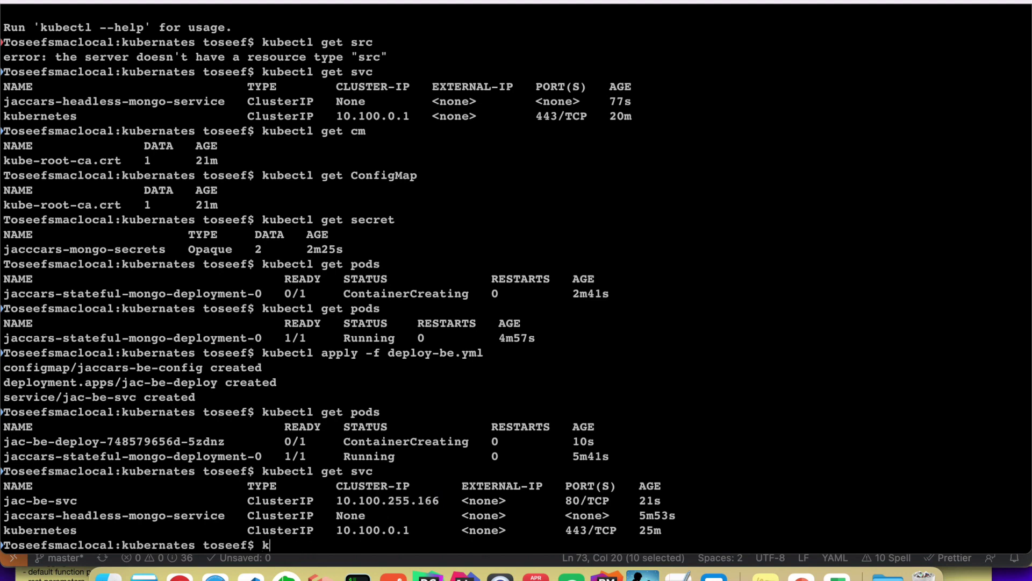
{"action": "type", "text": " pods"}
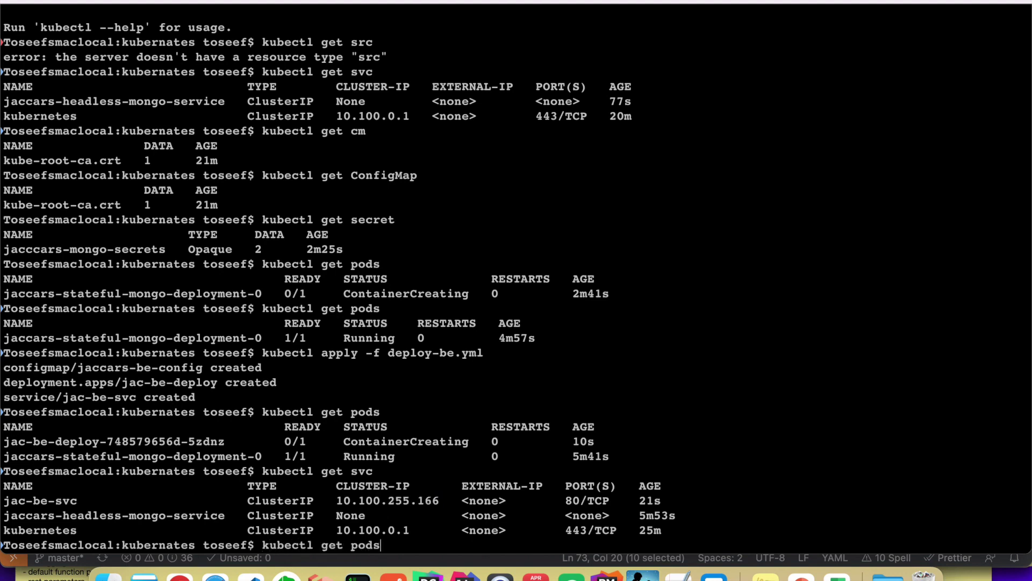
{"action": "key", "text": "Return"}
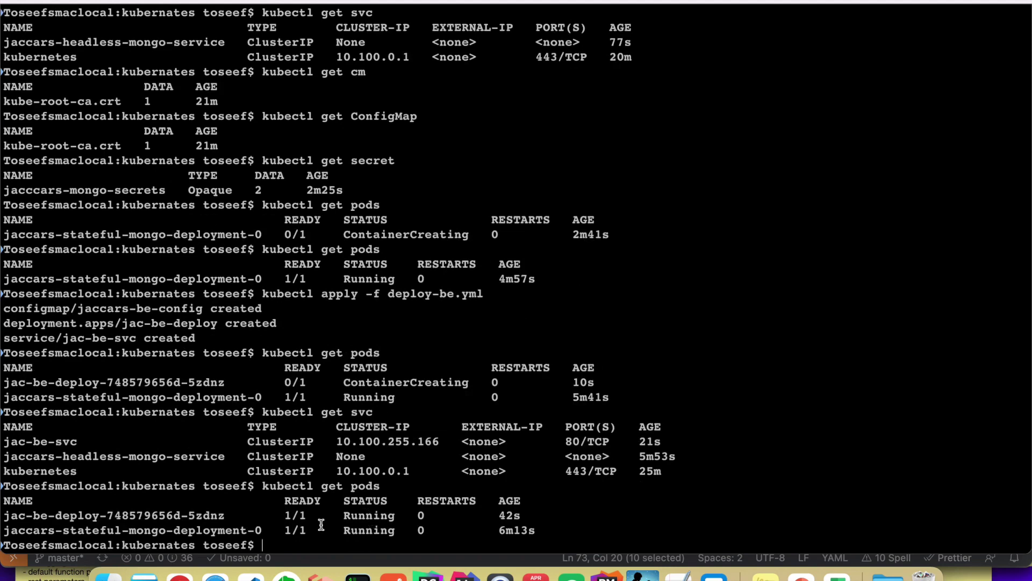
{"action": "double_click", "coordinate": [218, 533]}
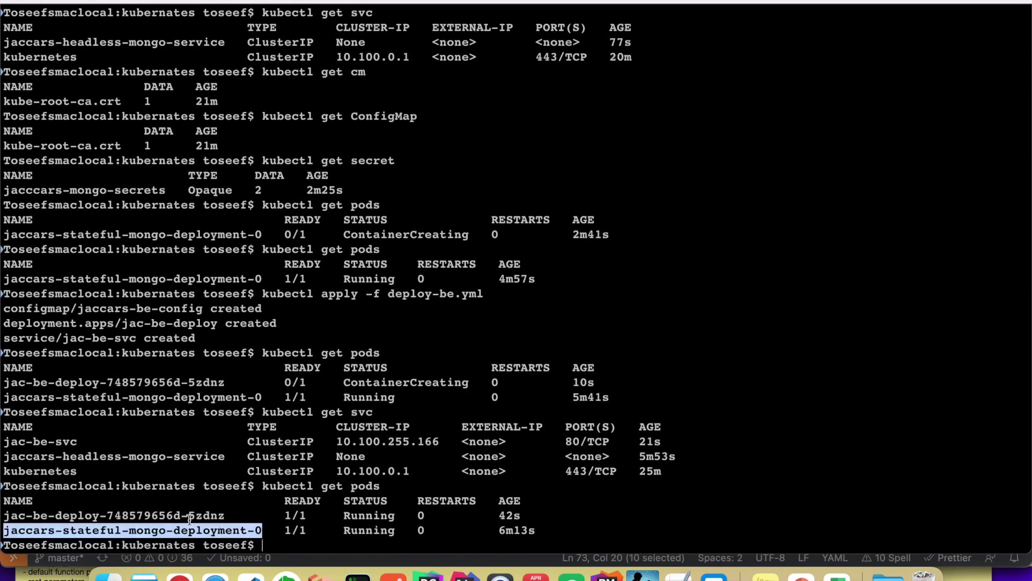
{"action": "double_click", "coordinate": [211, 516]}
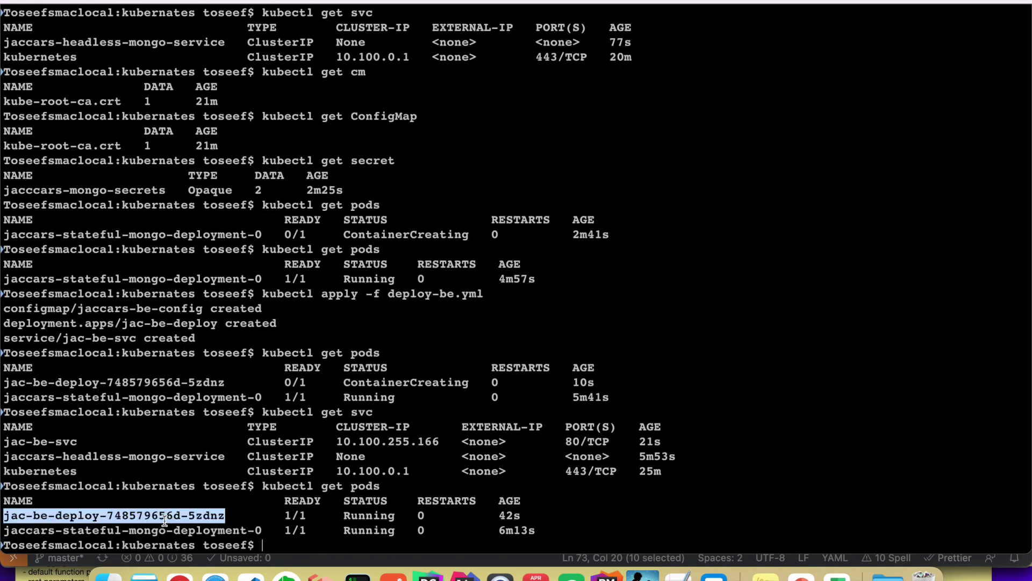
Review deploy-fe.yml in Visual Studio Code, and deploy the frontend resources in iTerm by running kubectl apply -f deploy-fe.yml.
{"action": "left_click", "coordinate": [272, 546]}
{"action": "type", "text": "kubectl"}
{"action": "key", "text": "ctrl+grave"}
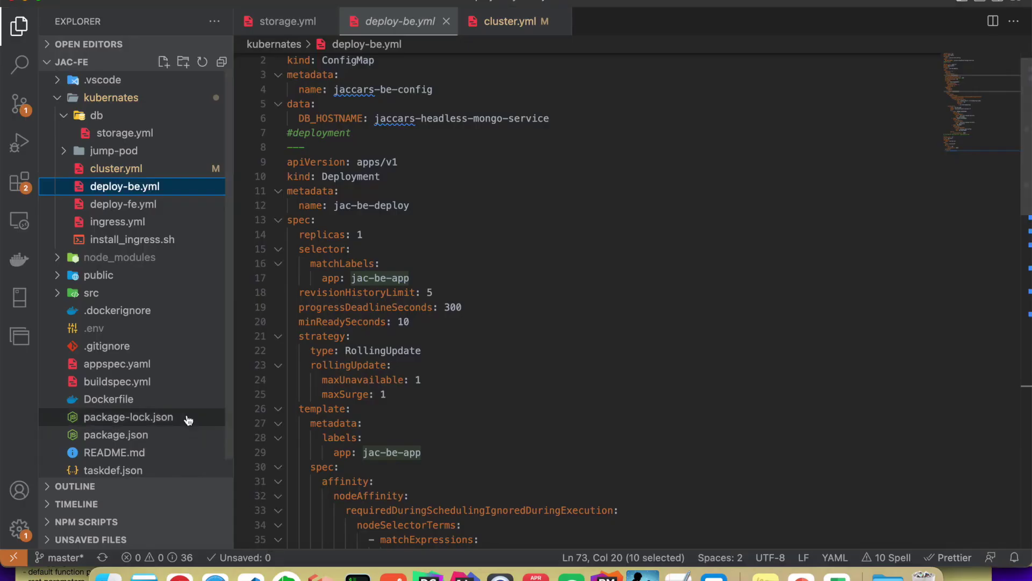
{"action": "left_click", "coordinate": [124, 204]}
{"action": "scroll", "coordinate": [547, 254], "scroll_direction": "up", "scroll_amount": 10}
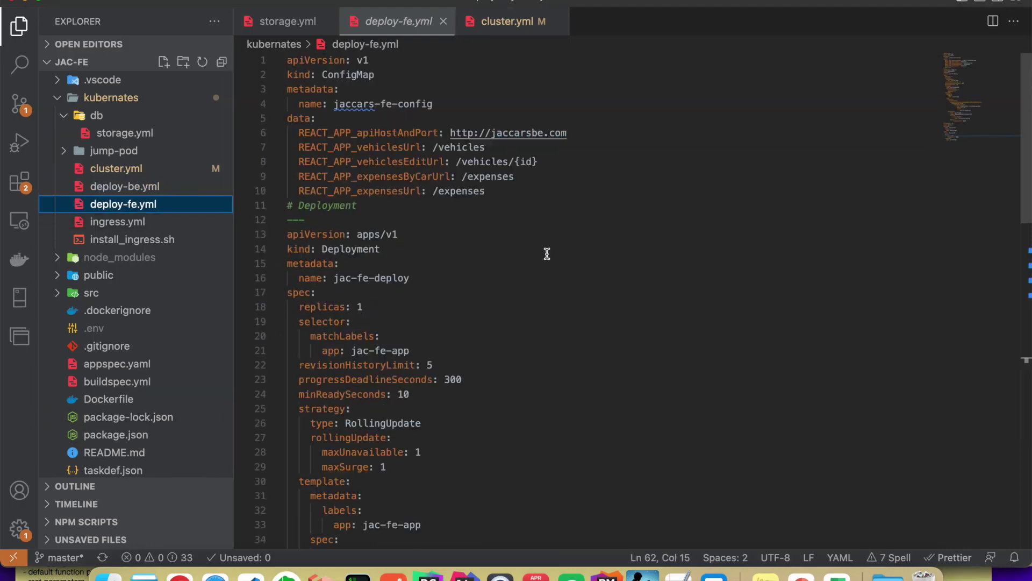
{"action": "key", "text": "ctrl+grave"}
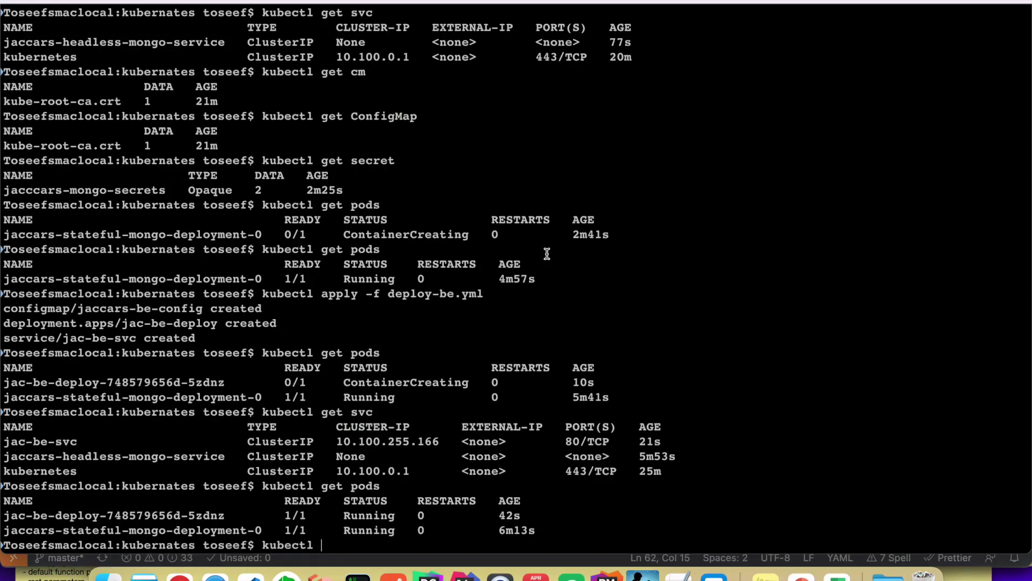
{"action": "type", "text": "apply -f deploy-fe.yml"}
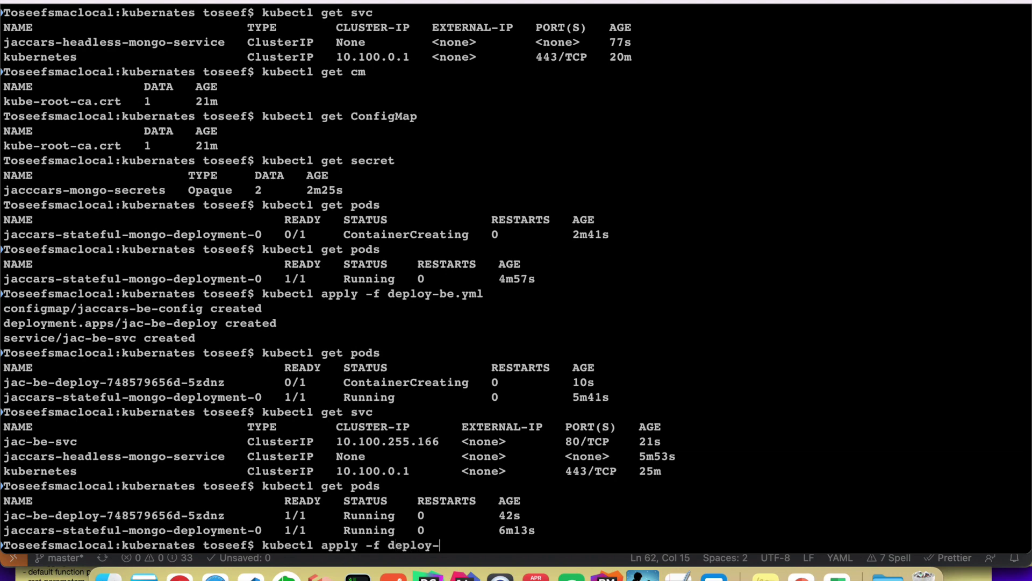
{"action": "key", "text": "Return"}
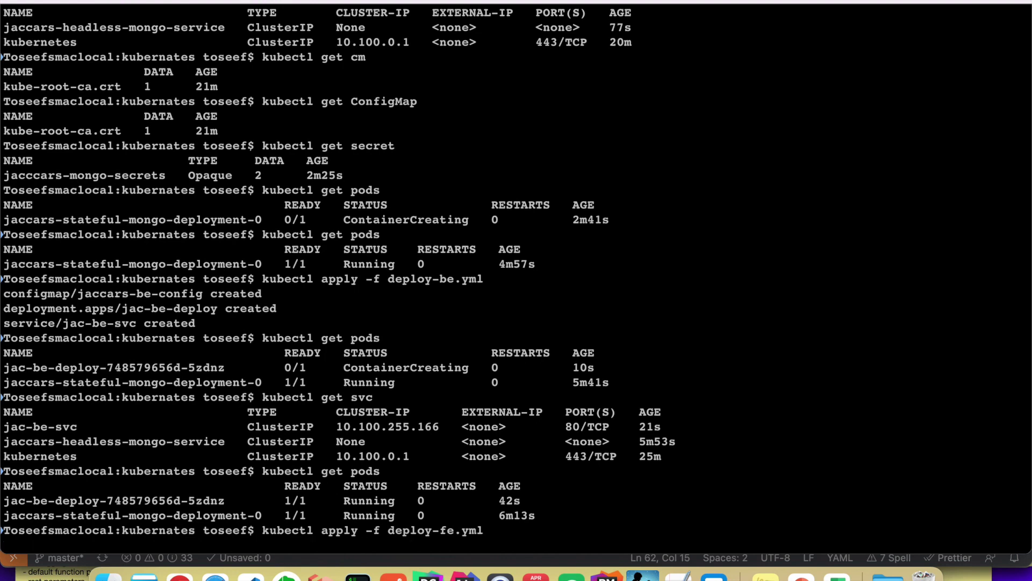
{"action": "key", "text": "Return"}
List the pods with kubectl get pods and check the status of the new jac-fe-deploy pod.
{"action": "type", "text": "kubectl get pods"}
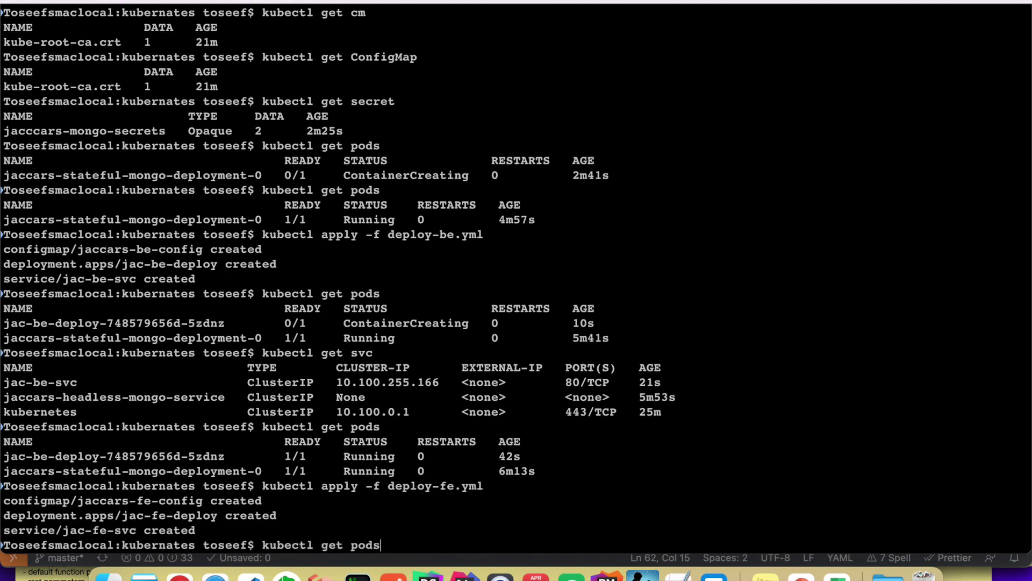
{"action": "key", "text": "Return"}
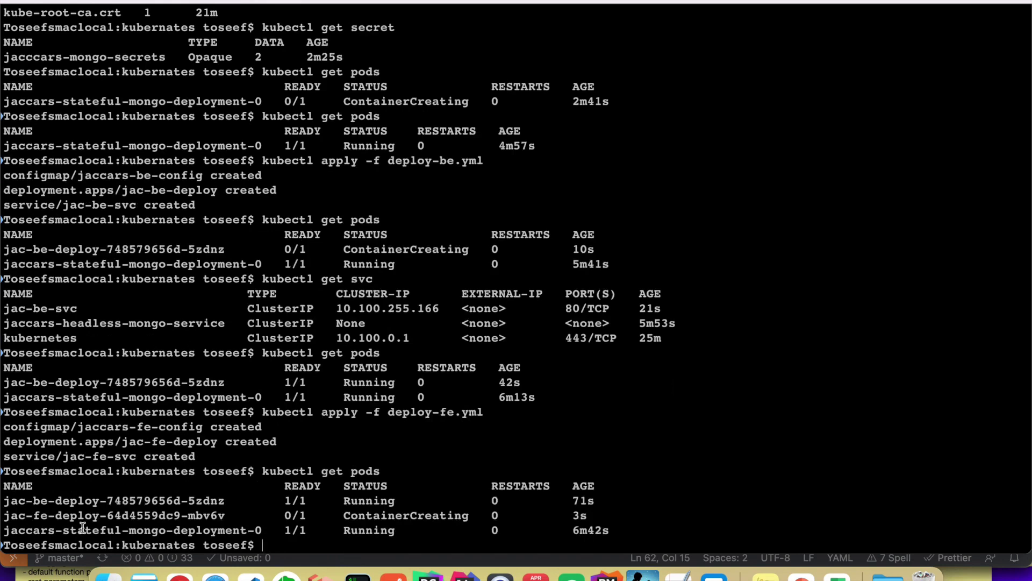
{"action": "double_click", "coordinate": [19, 518]}
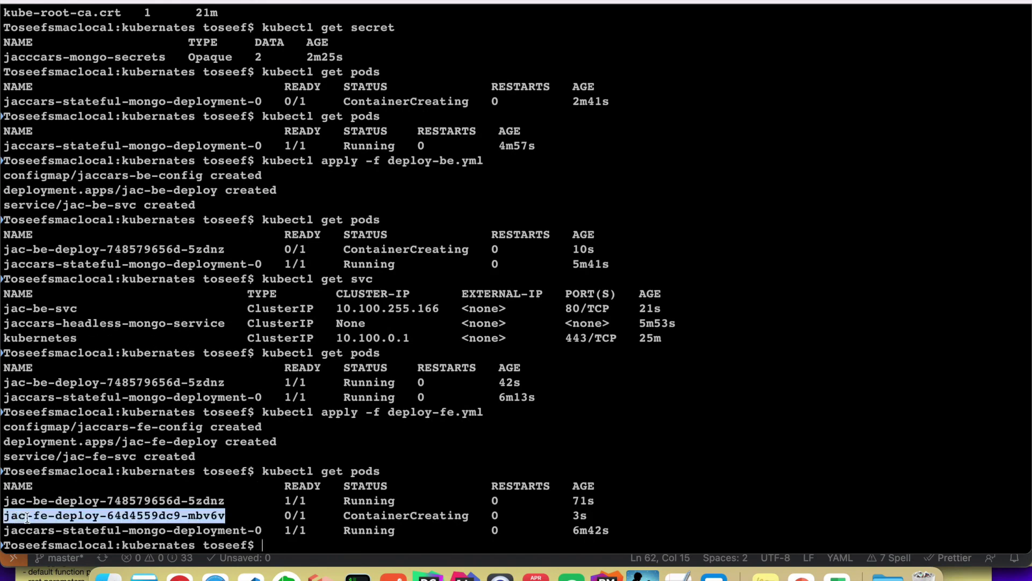
List the services with kubectl get svc and examine the jac-fe-svc entry.
{"action": "left_click", "coordinate": [287, 545]}
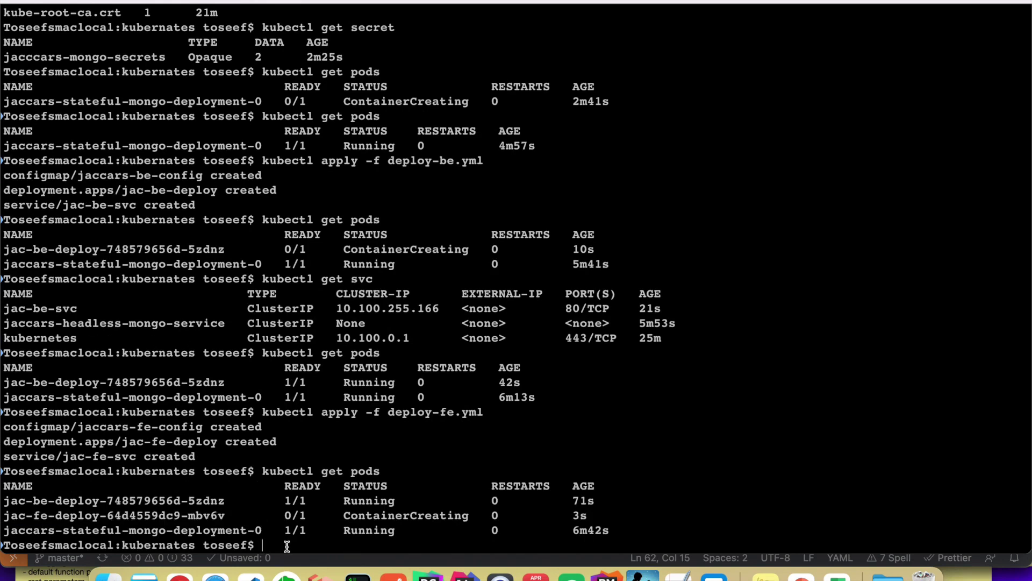
{"action": "type", "text": "kubectl get svc"}
{"action": "key", "text": "Return"}
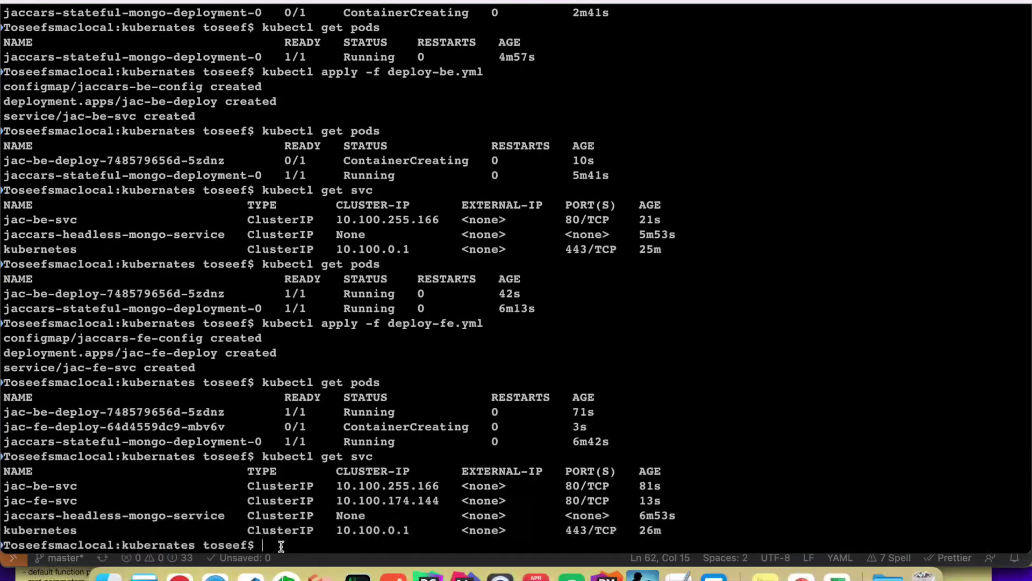
{"action": "double_click", "coordinate": [38, 500]}
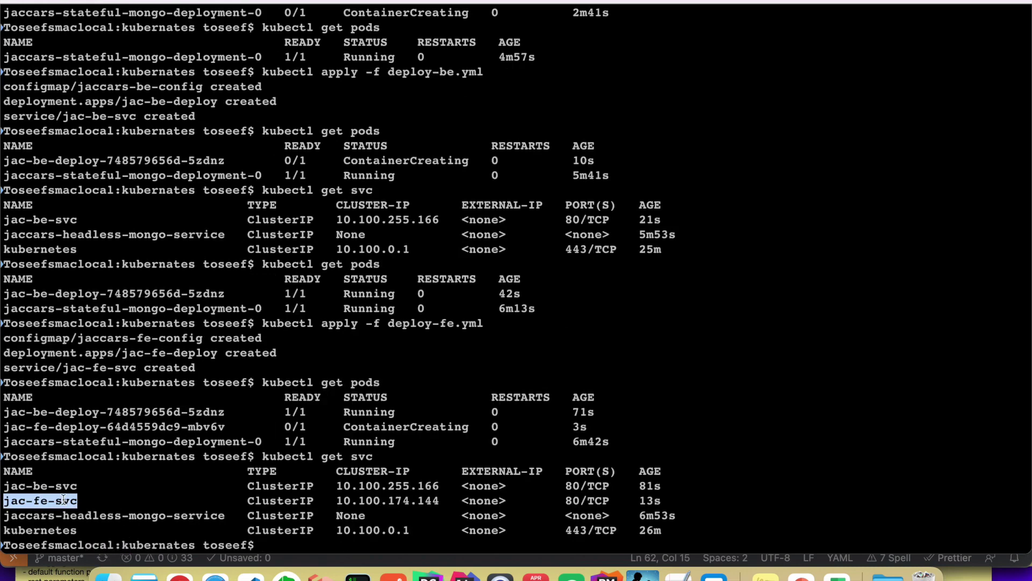
Rerun kubectl get pods twice to follow the status of the jac-fe-deploy frontend pod.
{"action": "left_click", "coordinate": [277, 548]}
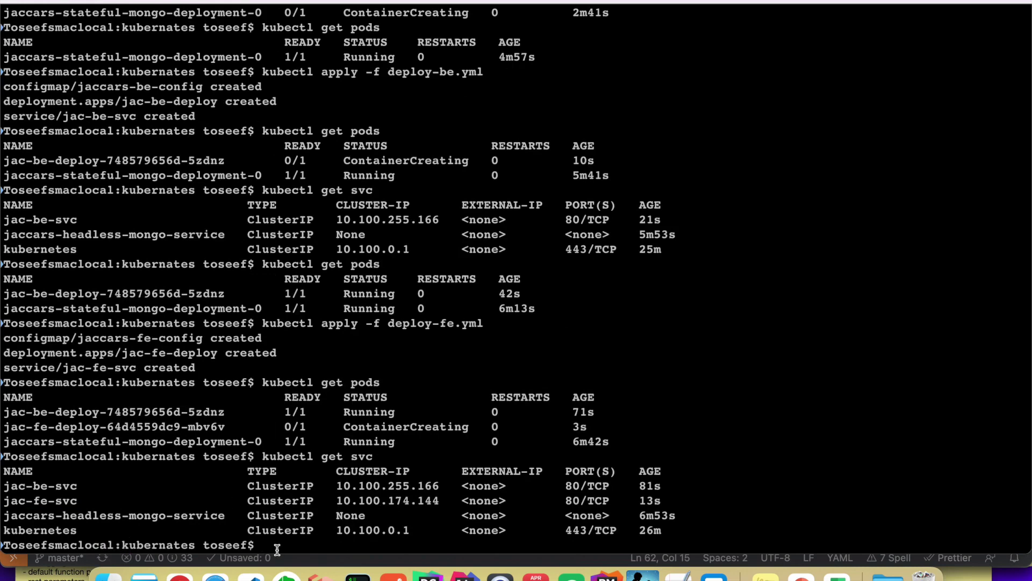
{"action": "type", "text": "kubectl get pods"}
{"action": "key", "text": "Return"}
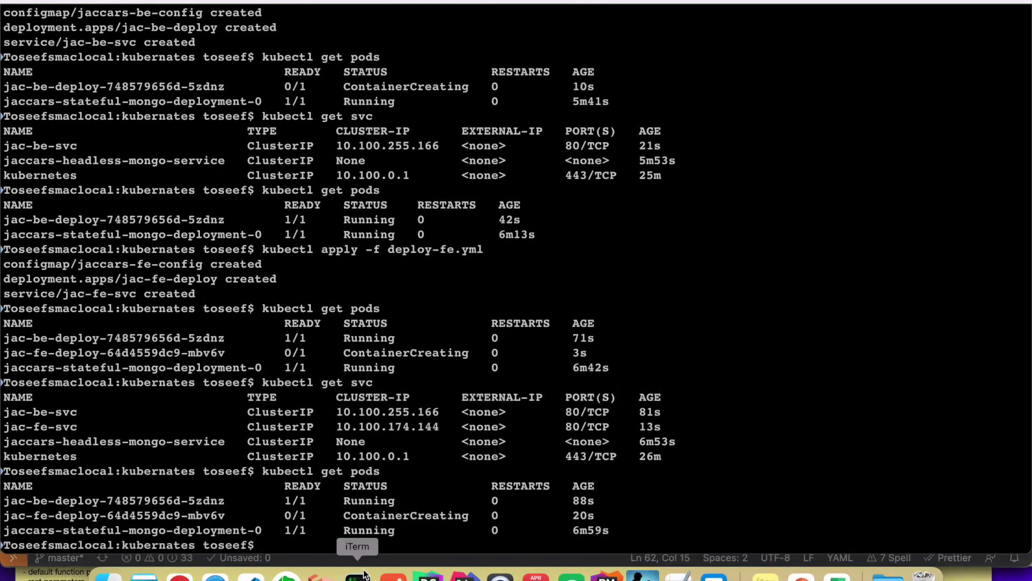
{"action": "double_click", "coordinate": [393, 515]}
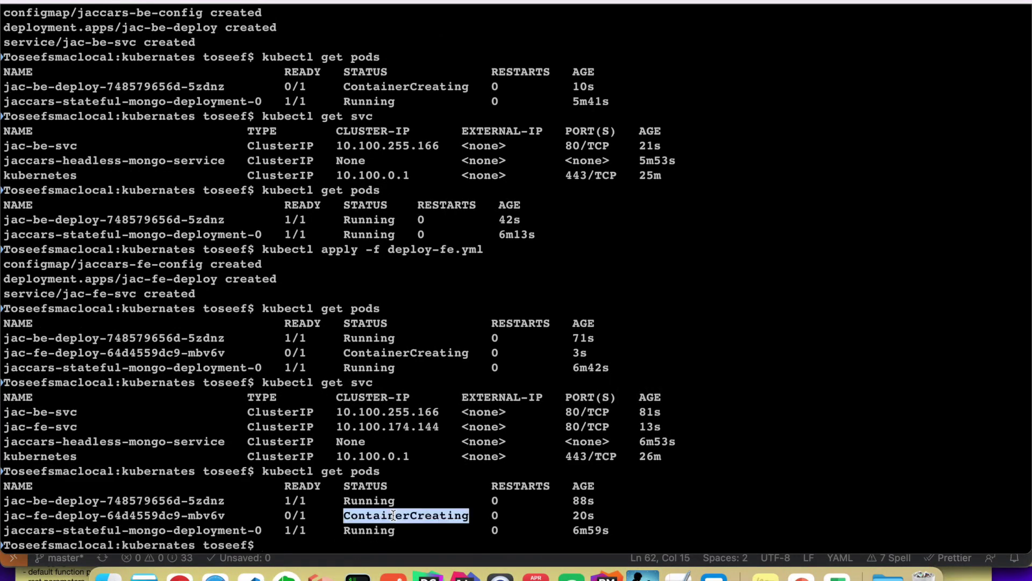
{"action": "key", "text": "Up"}
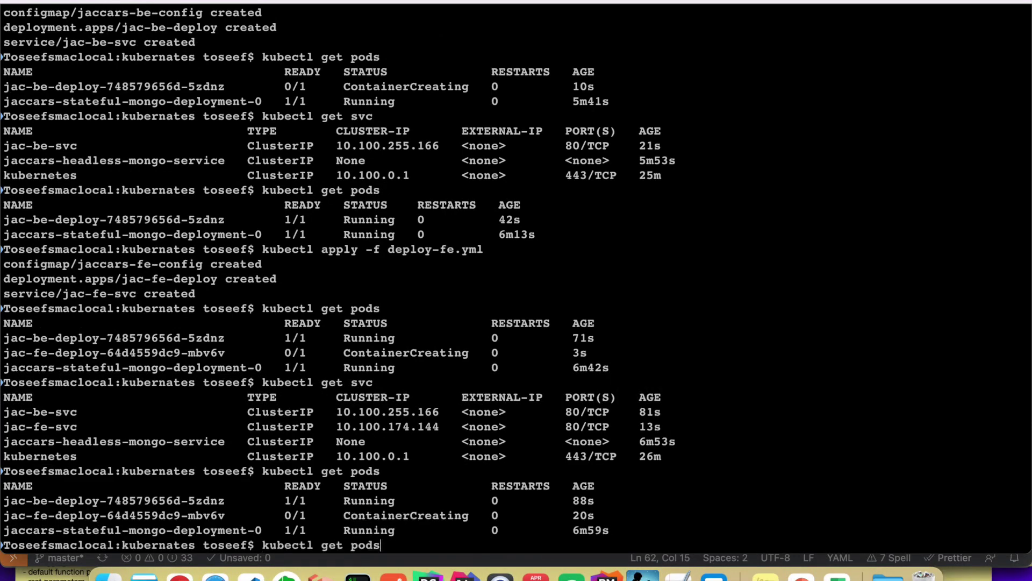
{"action": "key", "text": "Return"}
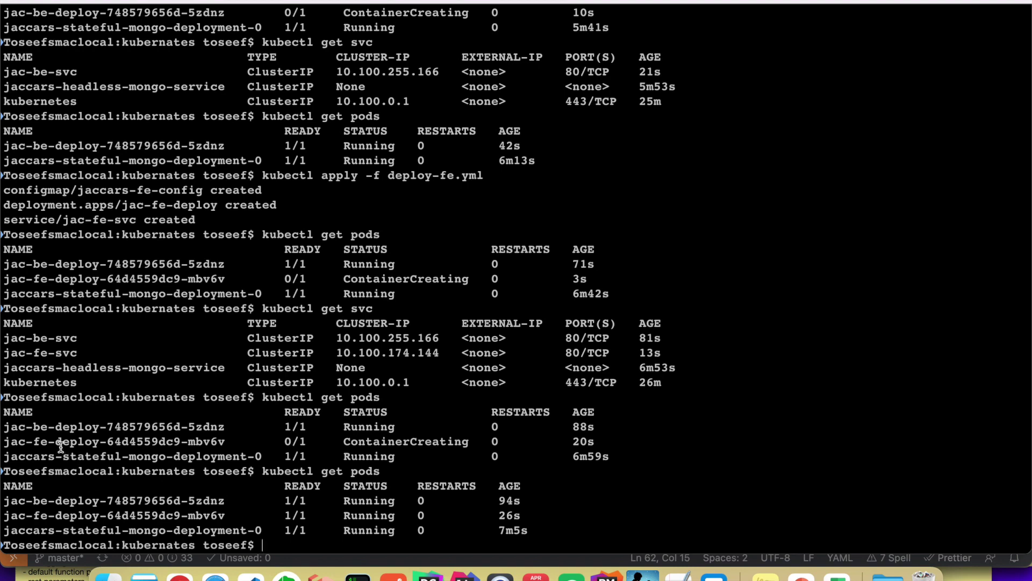
Examine the jac-fe-svc and jac-be-svc entries in the earlier service listing.
{"action": "double_click", "coordinate": [37, 353]}
{"action": "double_click", "coordinate": [45, 338]}
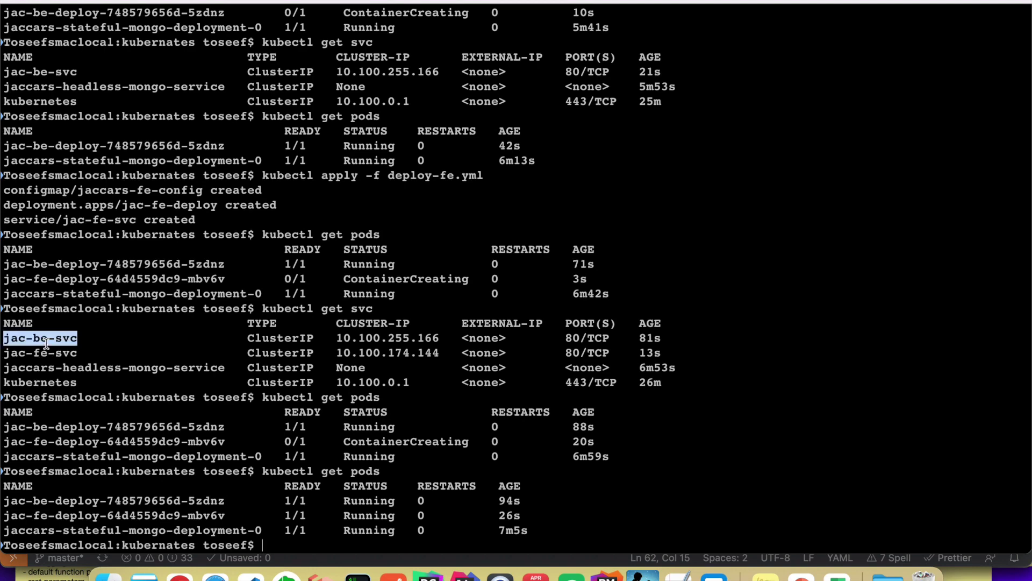
{"action": "left_click", "coordinate": [269, 542]}
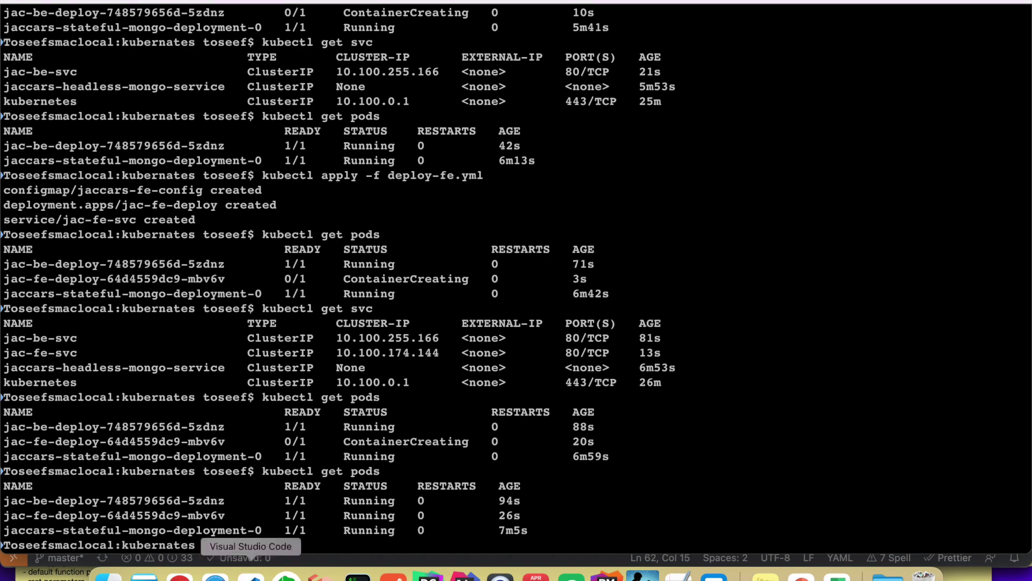
Copy the ingress-nginx controller-v1.5.1 kubectl apply command from install_ingress.sh in Visual Studio Code and run it in iTerm.
{"action": "key", "text": "ctrl+grave"}
{"action": "left_click", "coordinate": [130, 240]}
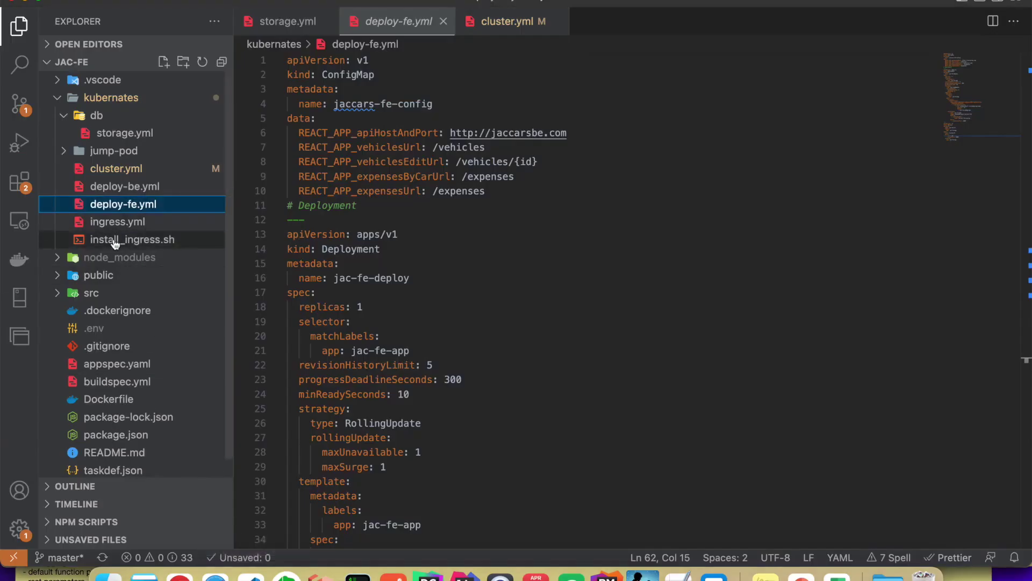
{"action": "left_click", "coordinate": [422, 156]}
{"action": "scroll", "coordinate": [423, 156], "scroll_direction": "left", "scroll_amount": 10}
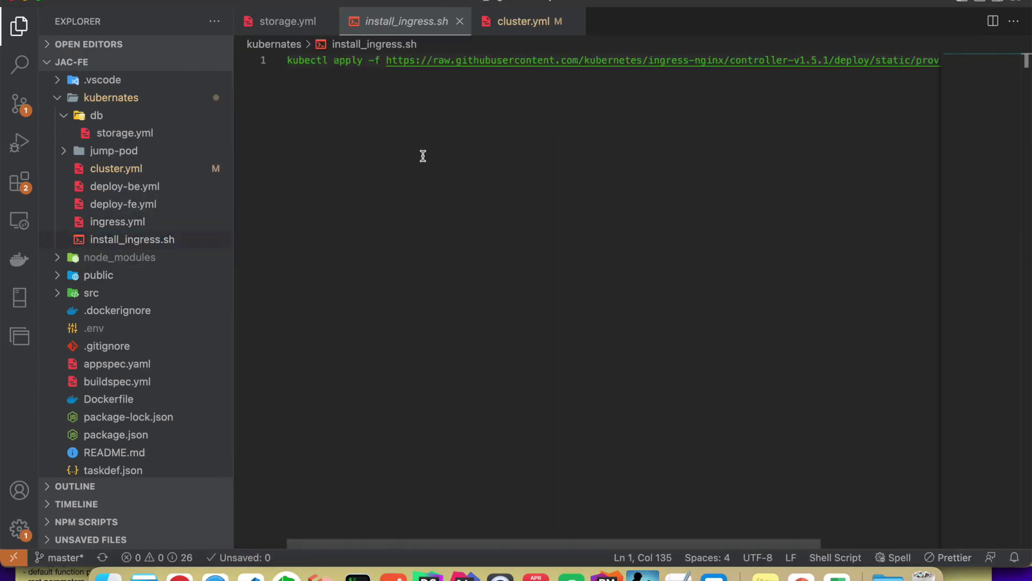
{"action": "left_click", "coordinate": [306, 60]}
{"action": "key", "text": "super+a"}
{"action": "key", "text": "super+c"}
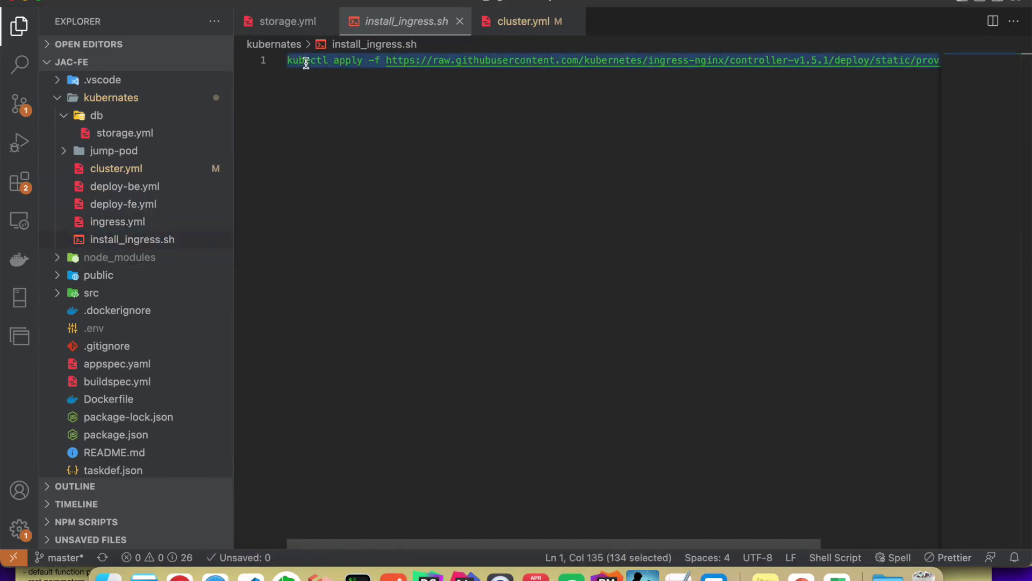
{"action": "key", "text": "super+Tab"}
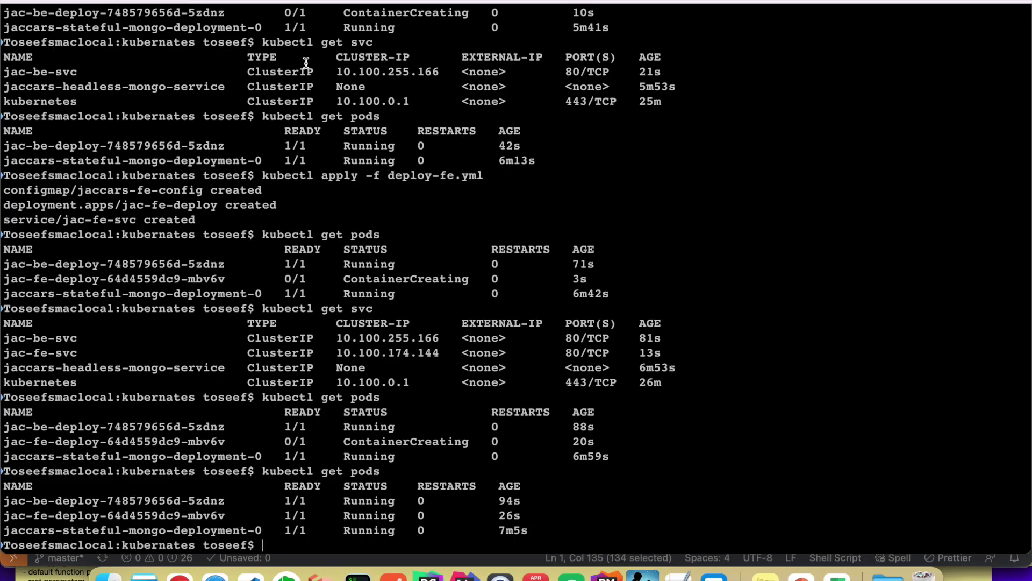
{"action": "key", "text": "super+v"}
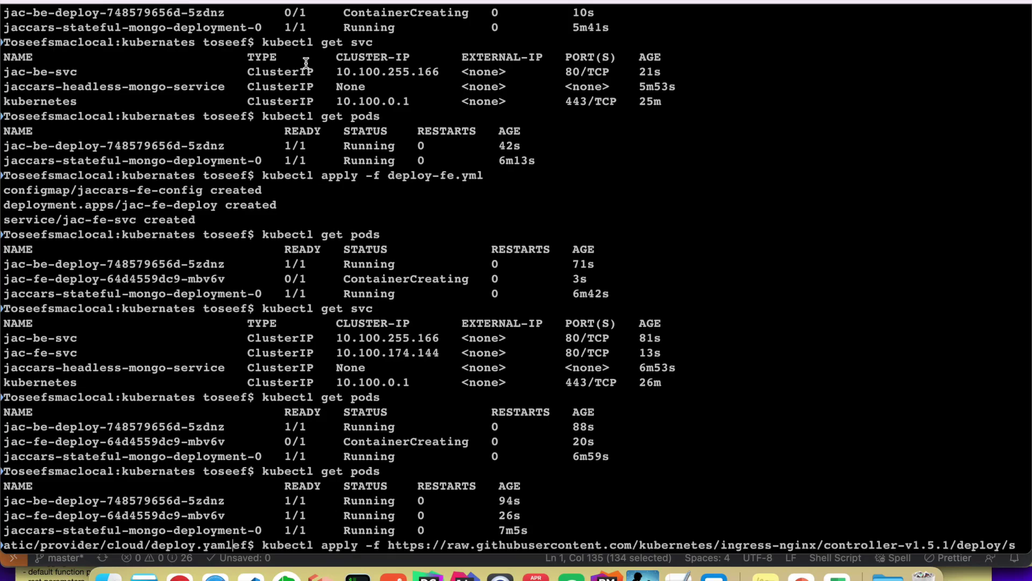
{"action": "key", "text": "Return"}
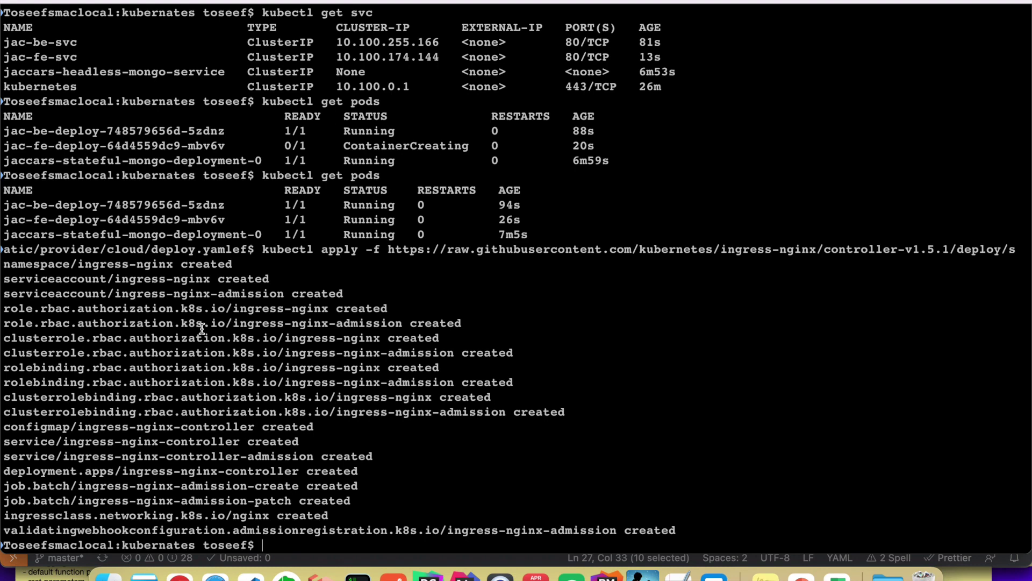
Deploy the application's ingress rules by running kubectl apply -f ingress.yml.
{"action": "type", "text": "kubectl app"}
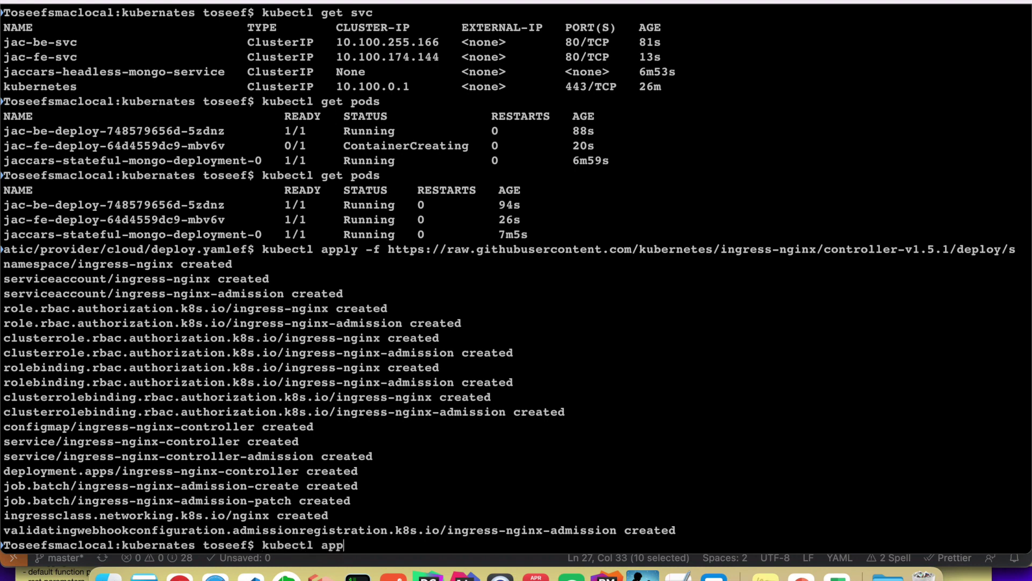
{"action": "type", "text": "ly -f ingress.yml"}
{"action": "key", "text": "Return"}
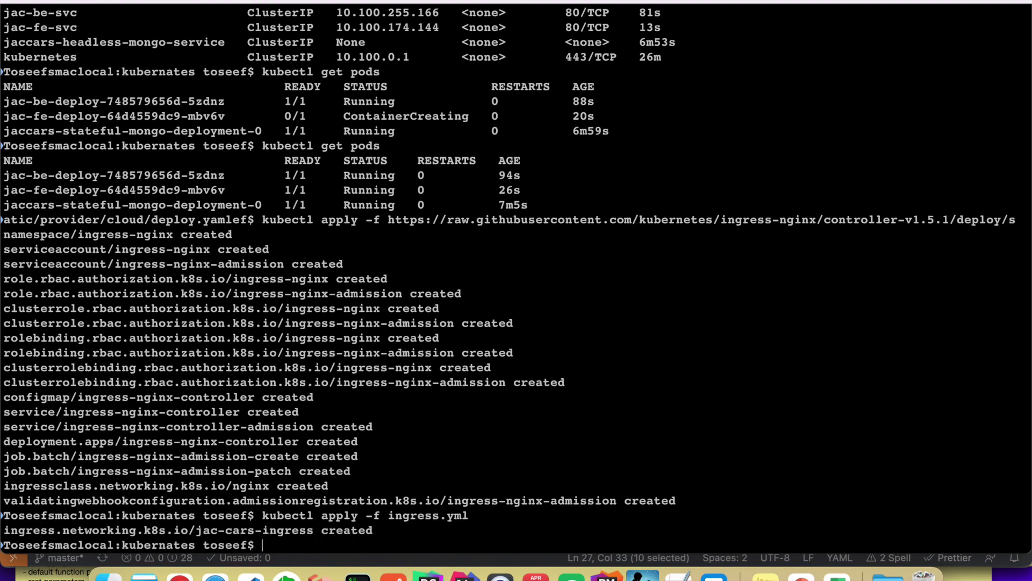
List the ingresses with kubectl get ing and compare the listed hosts with the rules in ingress.yml in Visual Studio Code.
{"action": "type", "text": "kubectl get ing"}
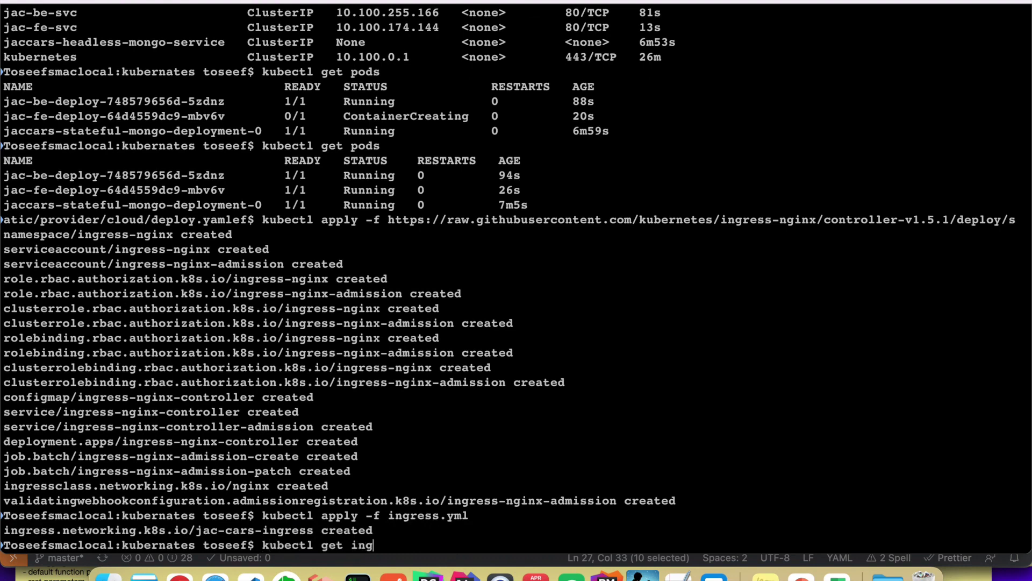
{"action": "key", "text": "Return"}
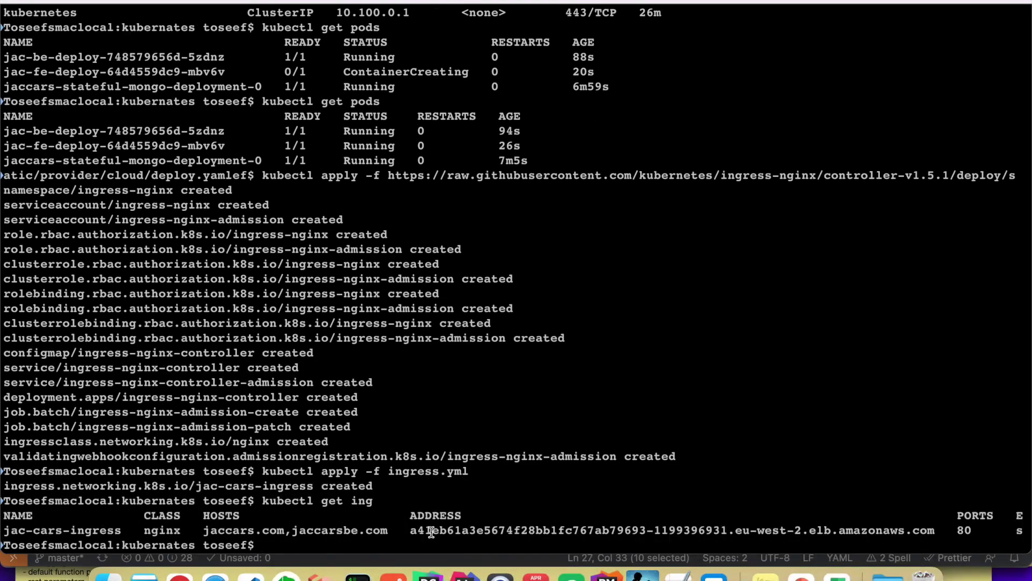
{"action": "double_click", "coordinate": [223, 531]}
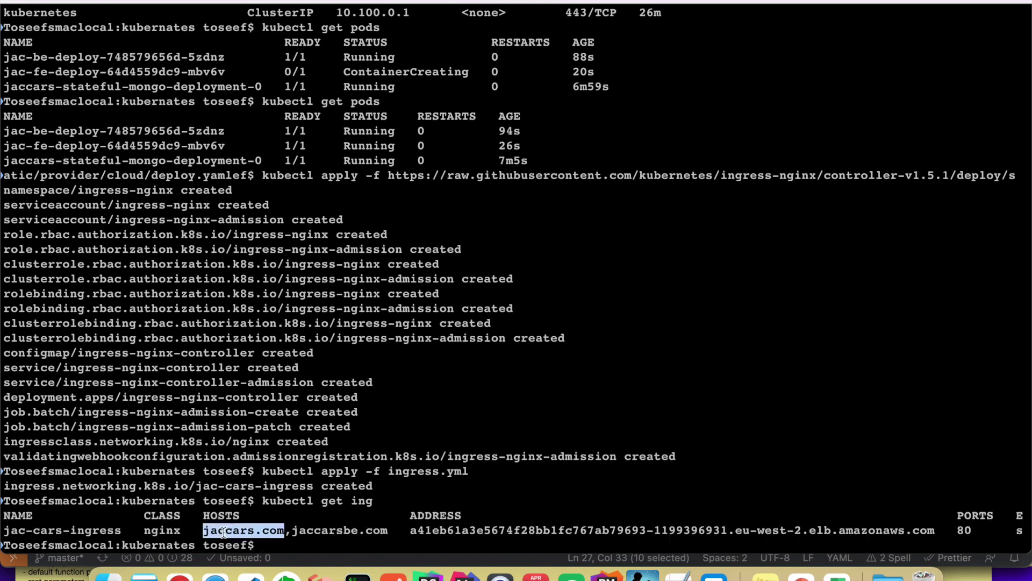
{"action": "double_click", "coordinate": [304, 531]}
{"action": "double_click", "coordinate": [243, 532]}
{"action": "key", "text": "super+j"}
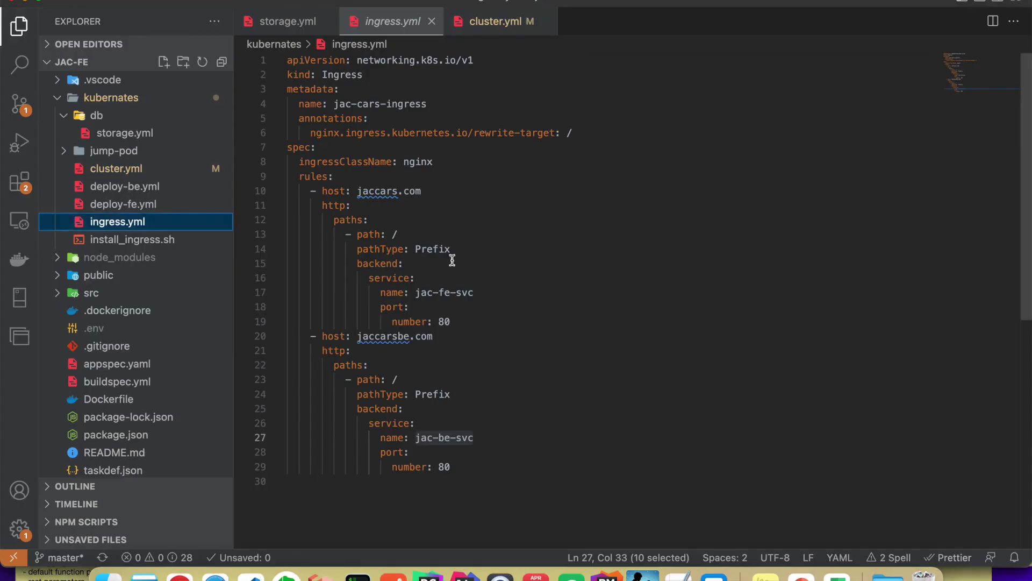
Switch to the AWS console in Chrome, open the load balancer's details from the Load balancers list and copy its name.
{"action": "key", "text": "super+Tab"}
{"action": "key", "text": "super+Tab"}
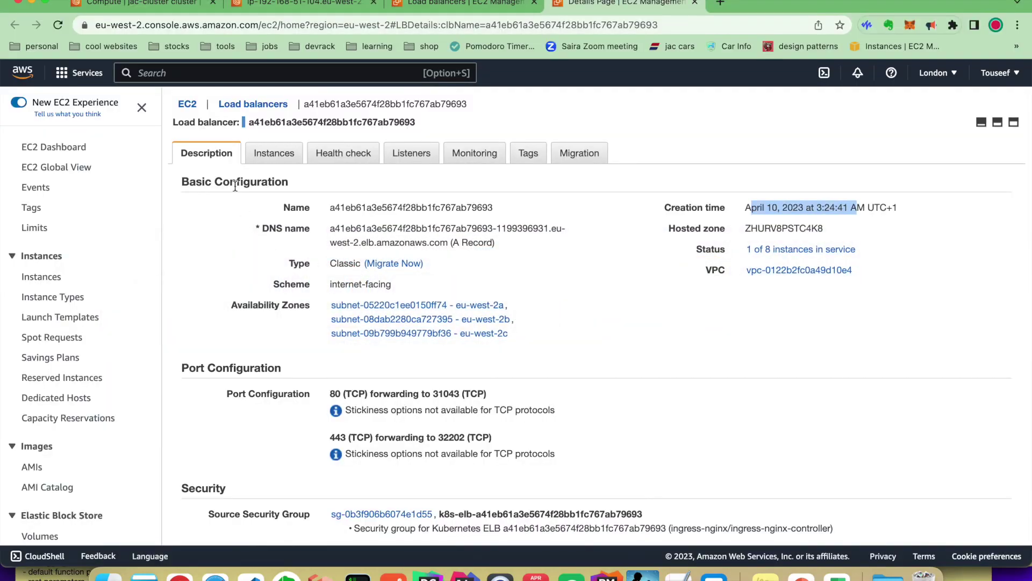
{"action": "left_click", "coordinate": [239, 103]}
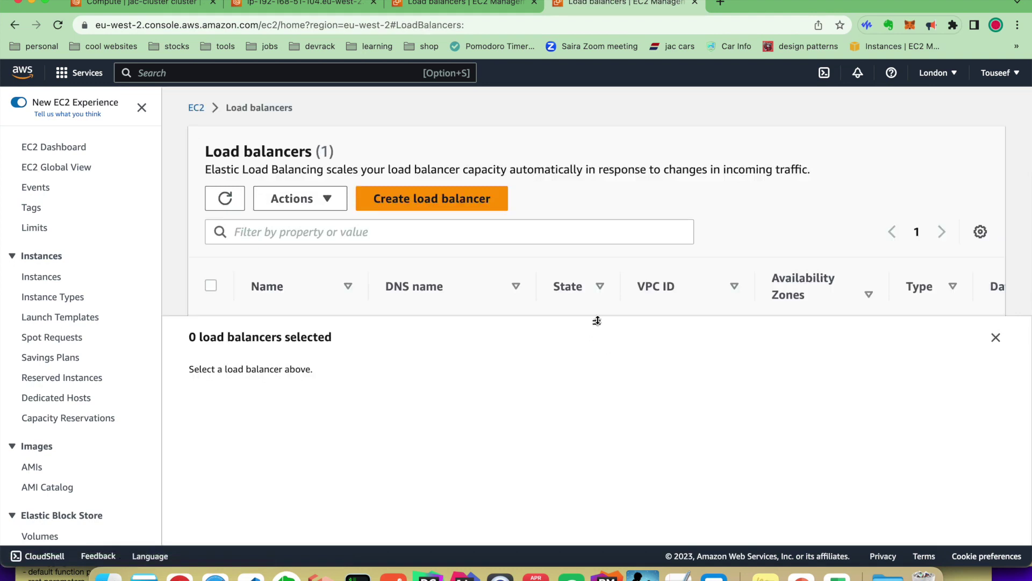
{"action": "left_click_drag", "start_coordinate": [597, 321], "coordinate": [597, 425]}
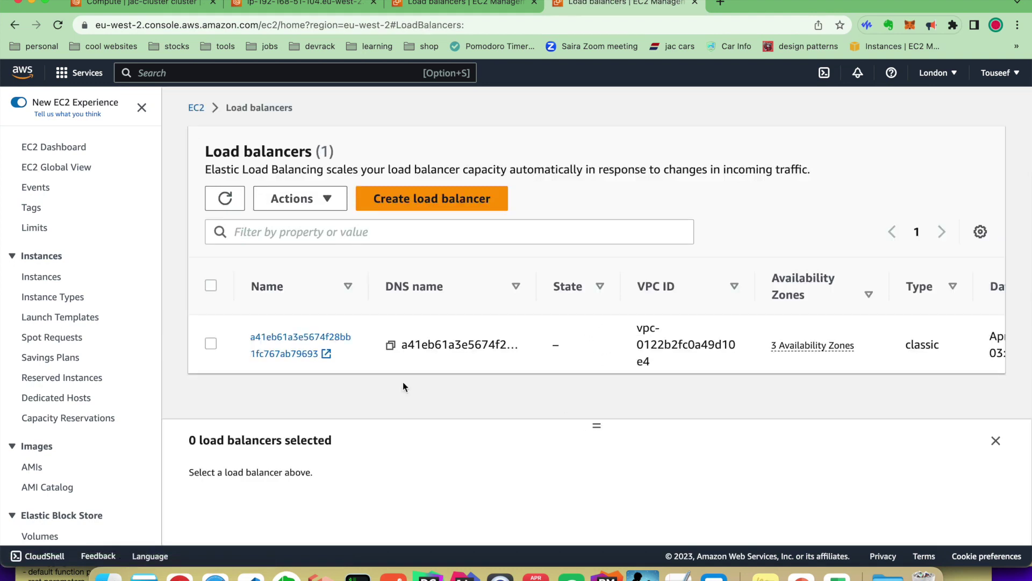
{"action": "left_click", "coordinate": [283, 339]}
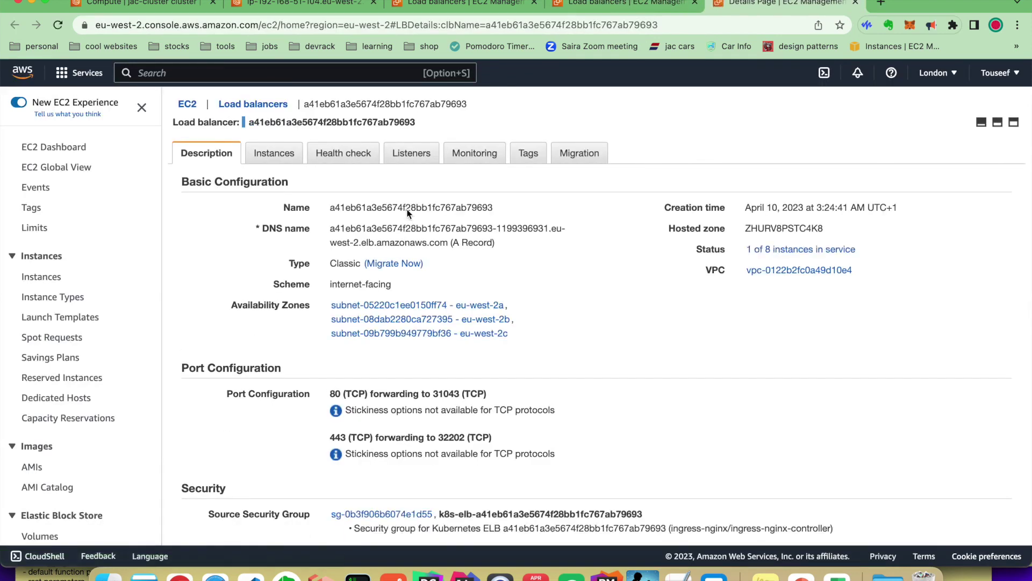
{"action": "double_click", "coordinate": [415, 208]}
{"action": "key", "text": "super+c"}
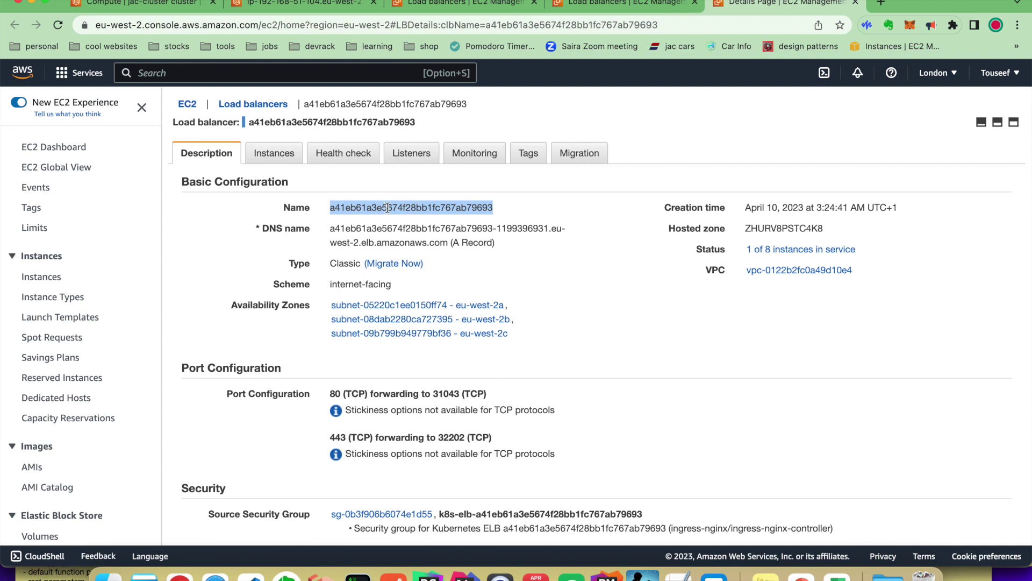
Open the EC2 network interfaces, remove the existing filter and filter them by the copied load balancer name.
{"action": "scroll", "coordinate": [38, 412], "scroll_direction": "down", "scroll_amount": 4}
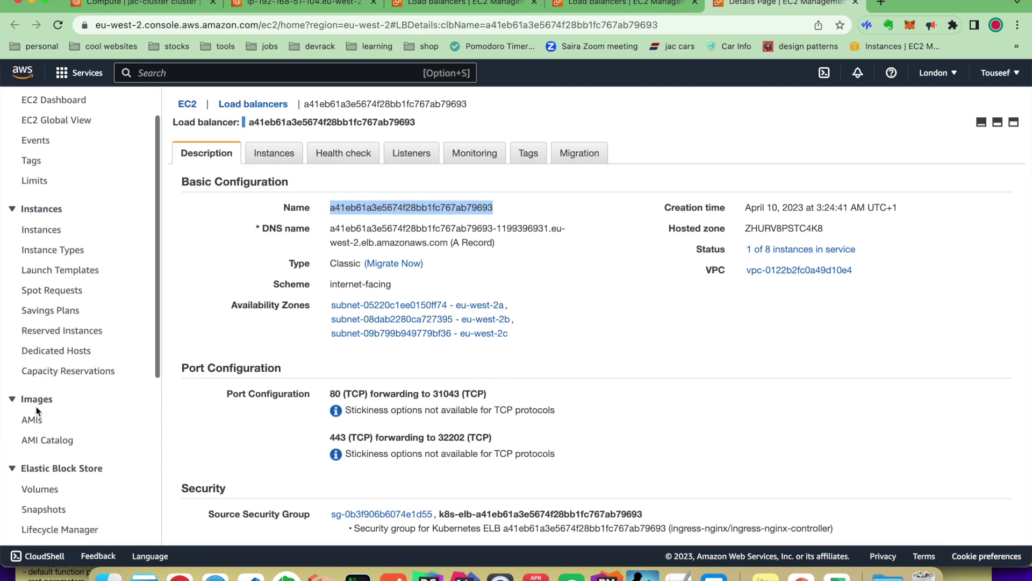
{"action": "scroll", "coordinate": [38, 411], "scroll_direction": "down", "scroll_amount": 5}
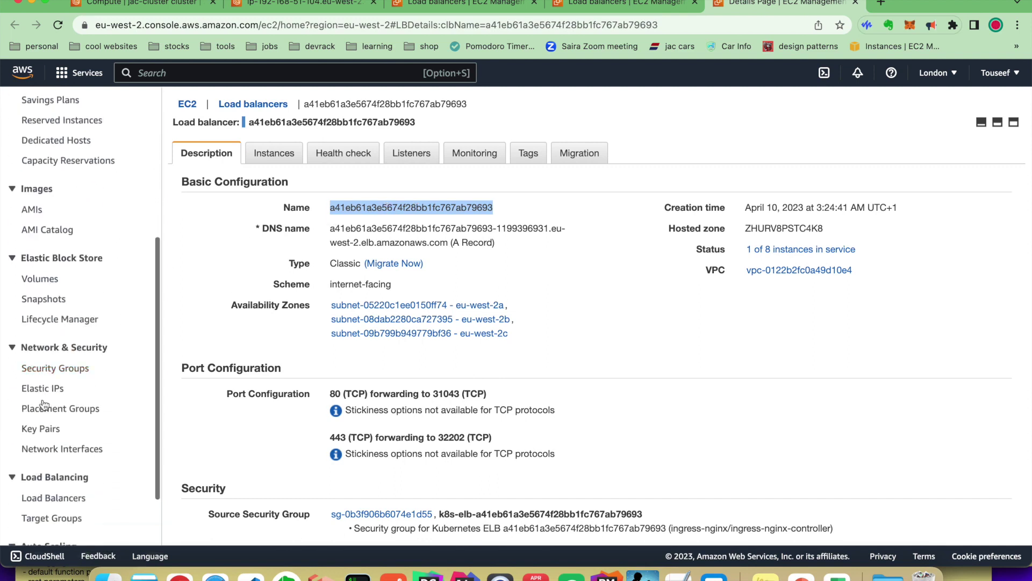
{"action": "left_click", "coordinate": [78, 450]}
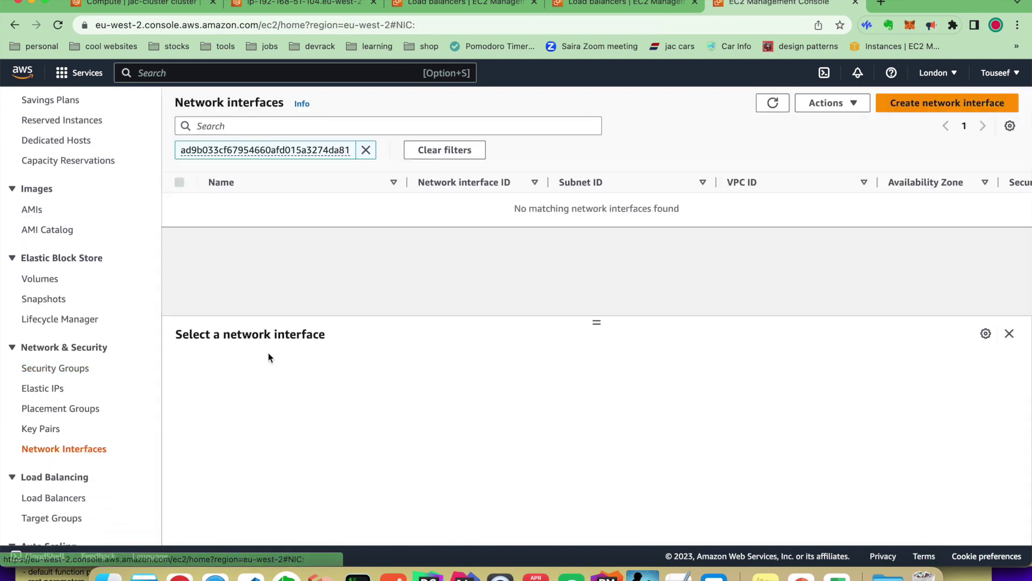
{"action": "left_click", "coordinate": [365, 150]}
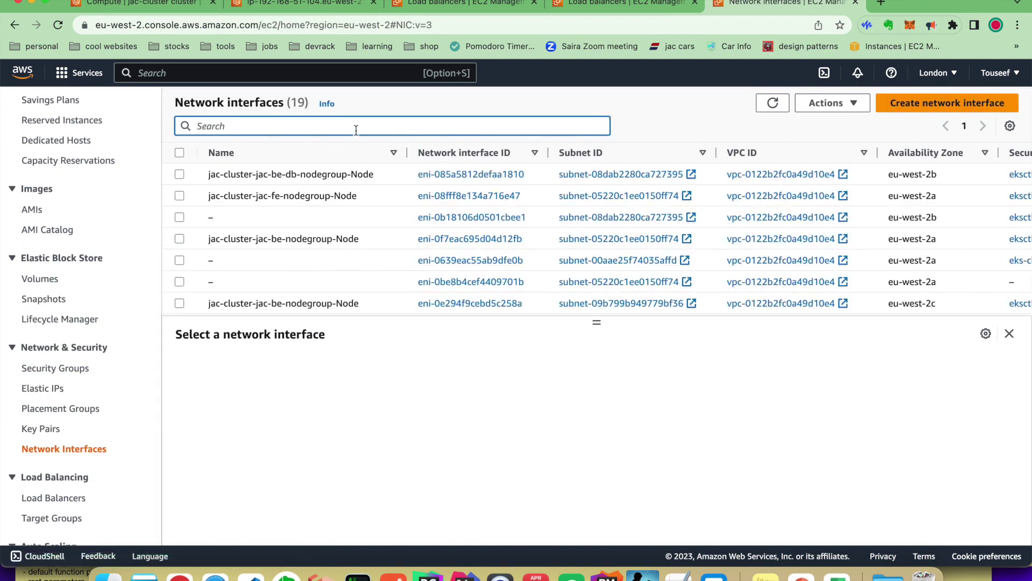
{"action": "left_click", "coordinate": [356, 127]}
{"action": "key", "text": "super+v"}
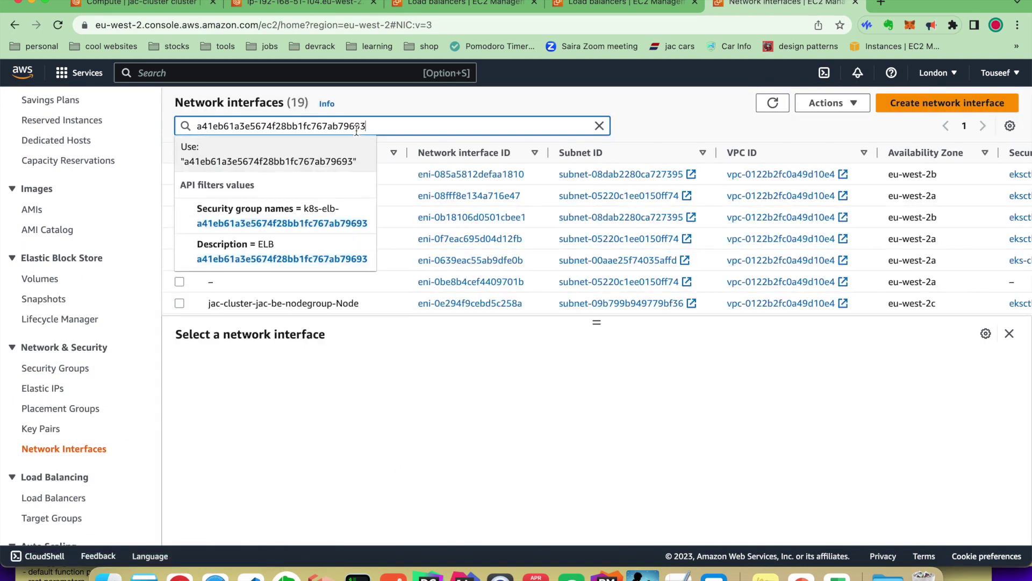
{"action": "key", "text": "Return"}
Open the matching load balancer network interface and copy its public IPv4 address.
{"action": "left_click", "coordinate": [473, 203]}
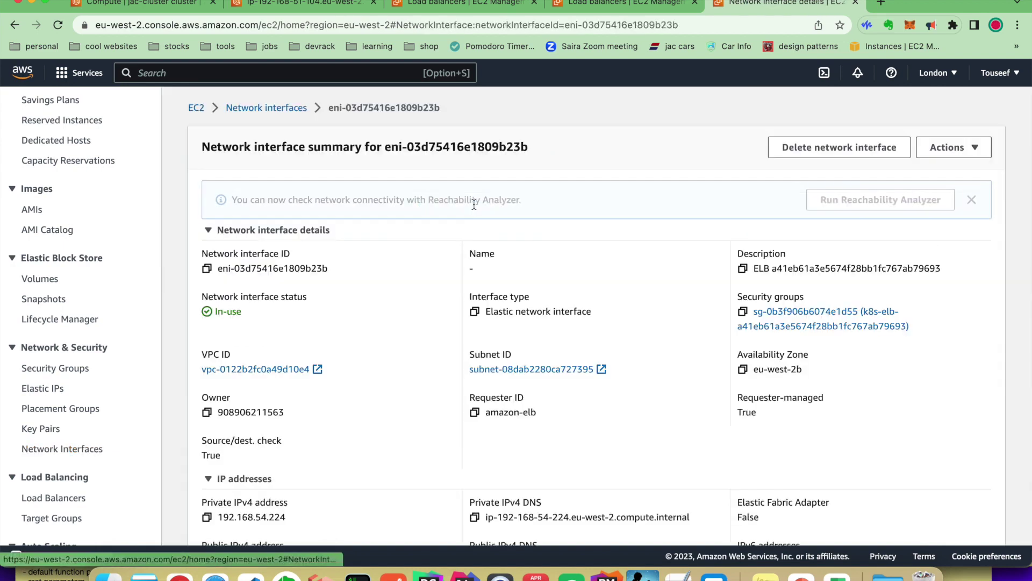
{"action": "scroll", "coordinate": [283, 365], "scroll_direction": "down", "scroll_amount": 2}
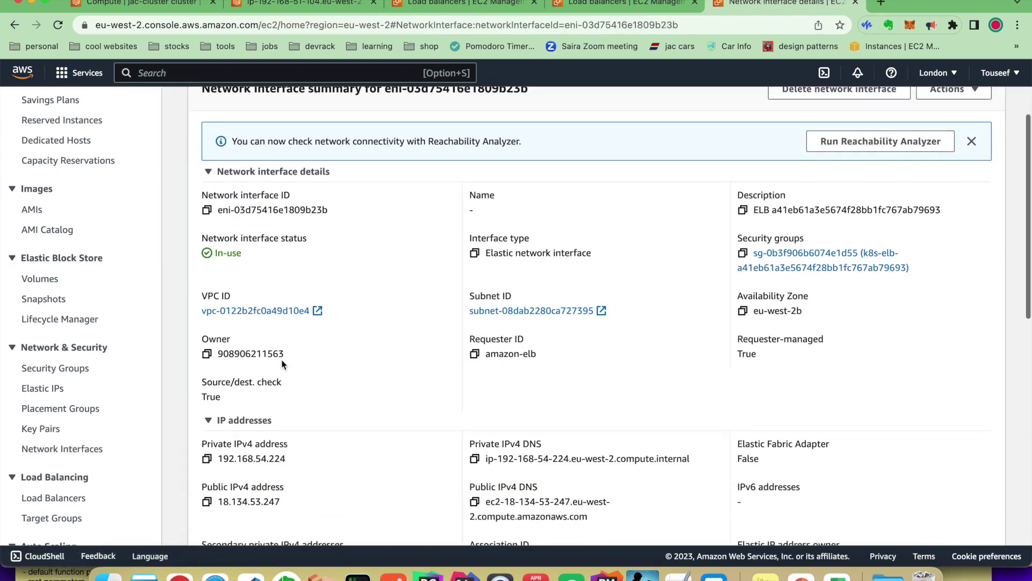
{"action": "left_click", "coordinate": [207, 502]}
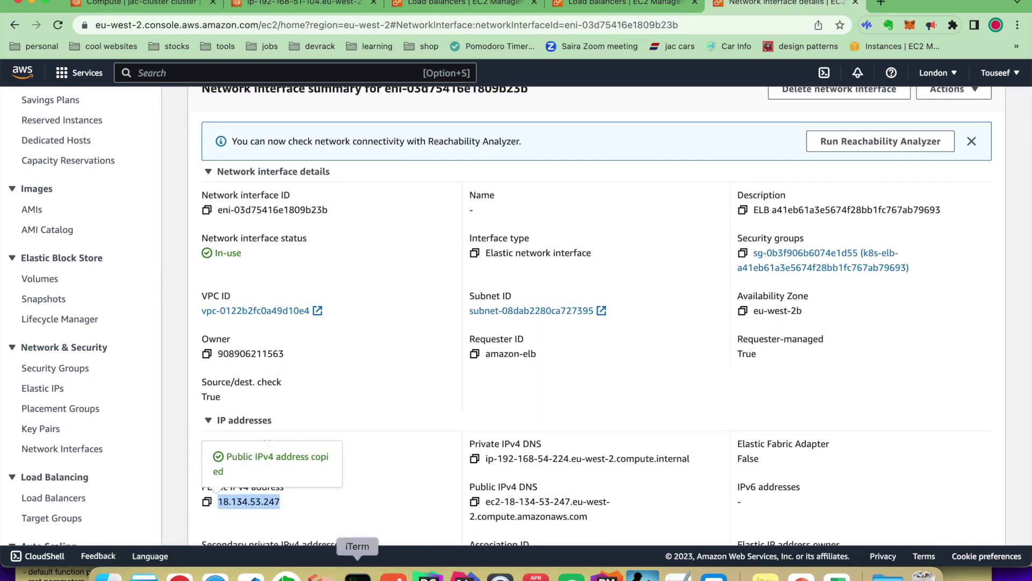
Switch to iTerm, run sudo vi /private/etc/hosts and enter the account password to open the file.
{"action": "left_click", "coordinate": [358, 574]}
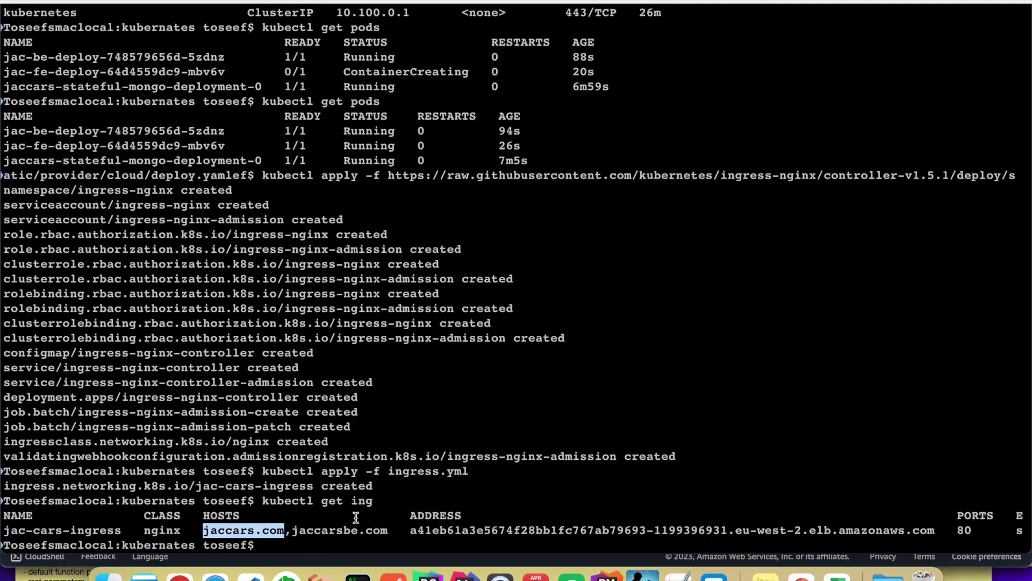
{"action": "type", "text": "sudo vi /private/etc/hosts"}
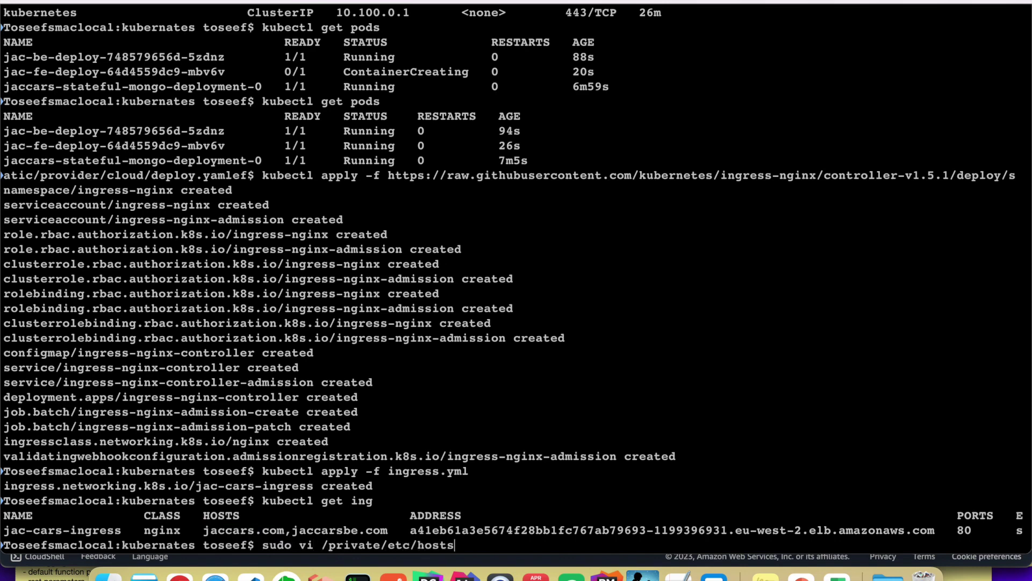
{"action": "key", "text": "Return"}
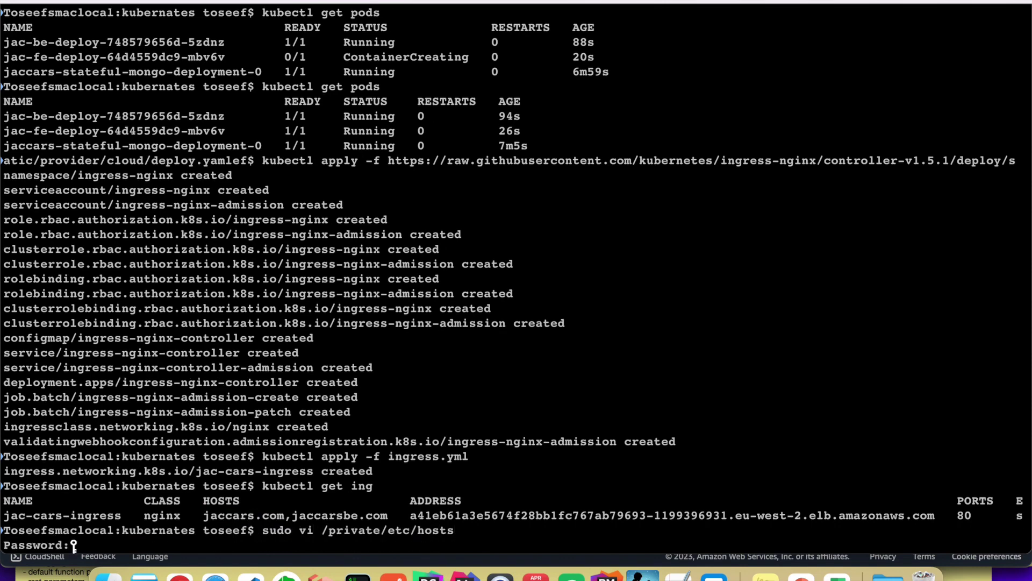
{"action": "key", "text": "Return"}
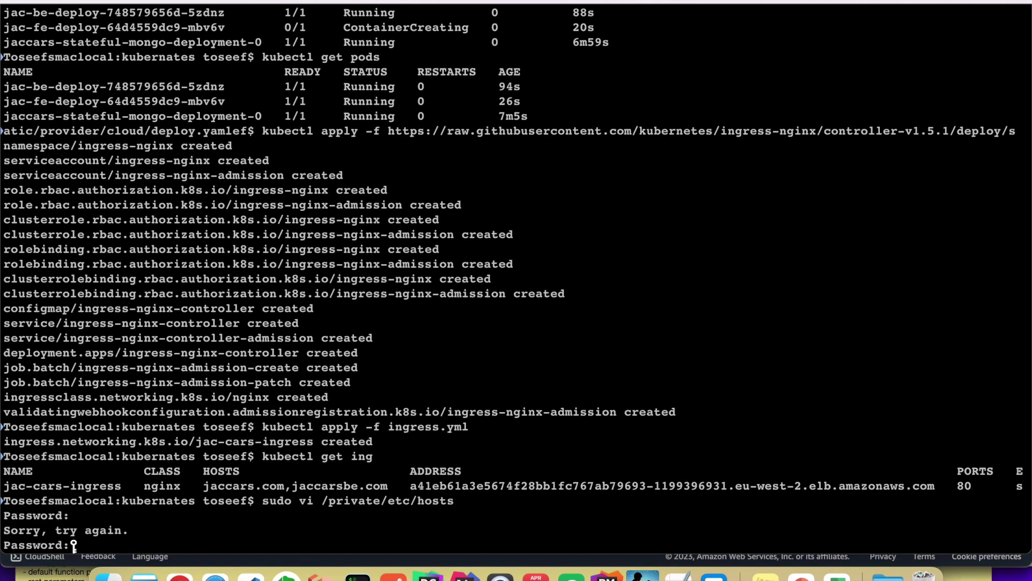
{"action": "key", "text": "Return"}
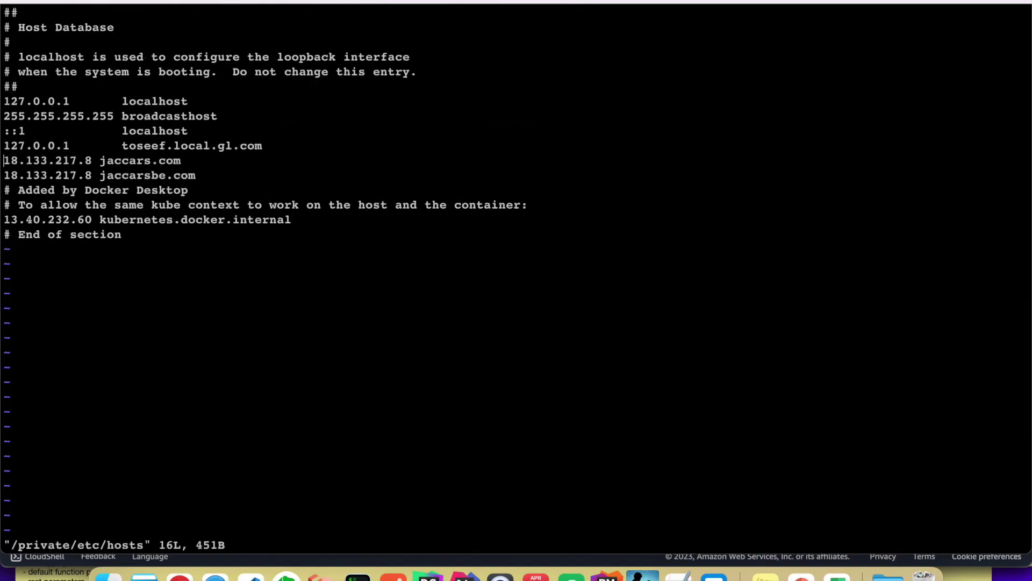
Replace the IP address of the jaccars.com entry with 18.134.53.247.
{"action": "key", "text": "i"}
{"action": "key", "text": "Down"}
{"action": "key", "text": "Down"}
{"action": "key", "text": "Down"}
{"action": "key", "text": "Down"}
{"action": "key", "text": "Down"}
{"action": "key", "text": "Down"}
{"action": "key", "text": "Down"}
{"action": "key", "text": "Down"}
{"action": "key", "text": "Down"}
{"action": "key", "text": "Down"}
{"action": "key", "text": "Right"}
{"action": "key", "text": "Right"}
{"action": "key", "text": "Right"}
{"action": "key", "text": "Right"}
{"action": "key", "text": "Right"}
{"action": "key", "text": "Right"}
{"action": "key", "text": "Right"}
{"action": "key", "text": "Right"}
{"action": "key", "text": "Right"}
{"action": "key", "text": "Right"}
{"action": "key", "text": "Right"}
{"action": "key", "text": "Right"}
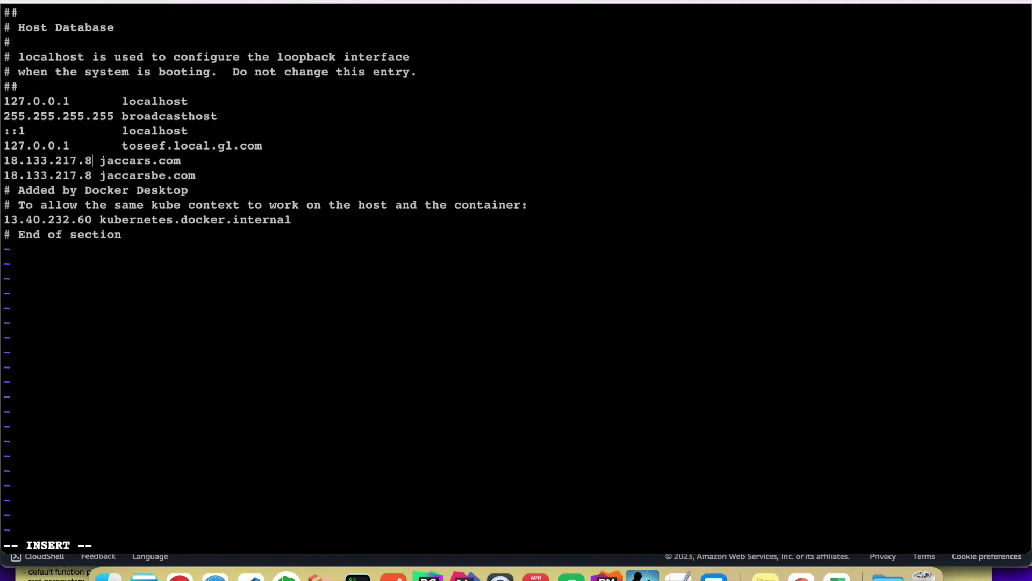
{"action": "key", "text": "BackSpace"}
{"action": "key", "text": "BackSpace"}
{"action": "key", "text": "BackSpace"}
{"action": "key", "text": "BackSpace"}
{"action": "key", "text": "BackSpace"}
{"action": "key", "text": "BackSpace"}
{"action": "key", "text": "BackSpace"}
{"action": "key", "text": "BackSpace"}
{"action": "key", "text": "BackSpace"}
{"action": "key", "text": "BackSpace"}
{"action": "key", "text": "BackSpace"}
{"action": "key", "text": "BackSpace"}
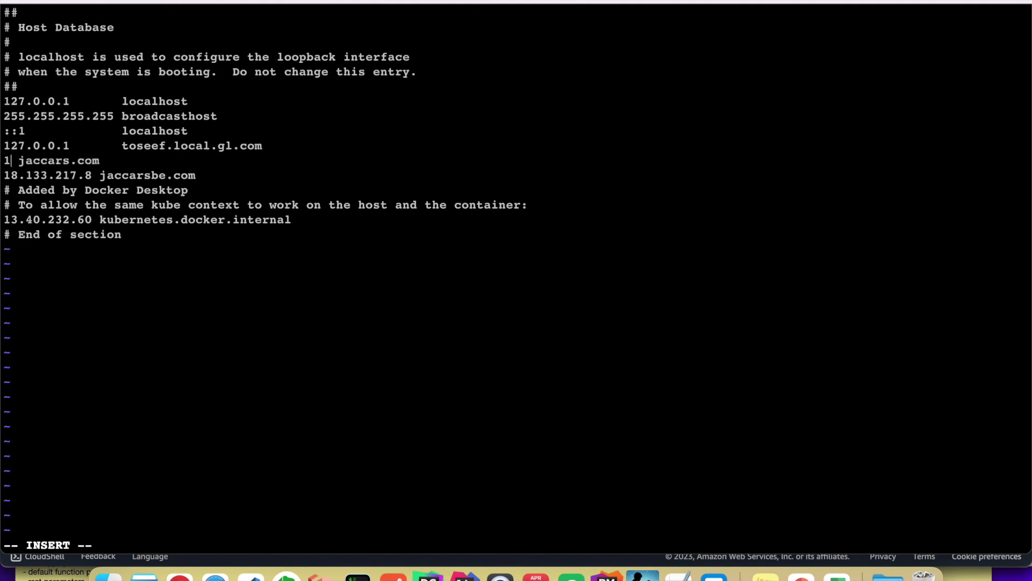
{"action": "key", "text": "super+v"}
Replace the IP address of the jaccarsbe.com entry with 18.134.53.247, then save the hosts file and quit vi.
{"action": "key", "text": "Down"}
{"action": "key", "text": "BackSpace"}
{"action": "key", "text": "BackSpace"}
{"action": "key", "text": "BackSpace"}
{"action": "key", "text": "BackSpace"}
{"action": "key", "text": "BackSpace"}
{"action": "key", "text": "BackSpace"}
{"action": "key", "text": "BackSpace"}
{"action": "key", "text": "BackSpace"}
{"action": "key", "text": "BackSpace"}
{"action": "key", "text": "BackSpace"}
{"action": "key", "text": "BackSpace"}
{"action": "key", "text": "BackSpace"}
{"action": "key", "text": "super+v"}
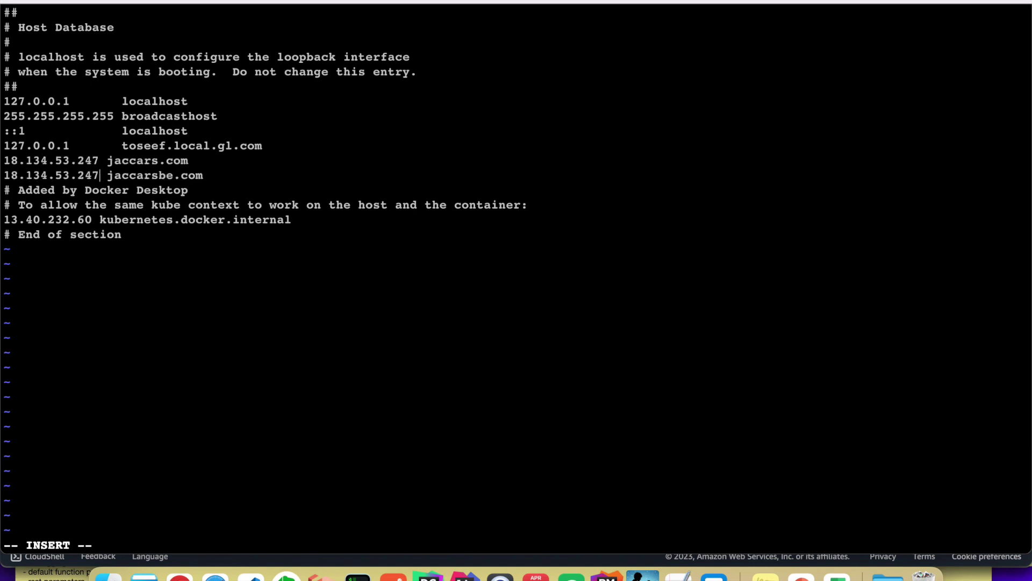
{"action": "key", "text": "Escape"}
{"action": "type", "text": ":wq"}
{"action": "key", "text": "Return"}
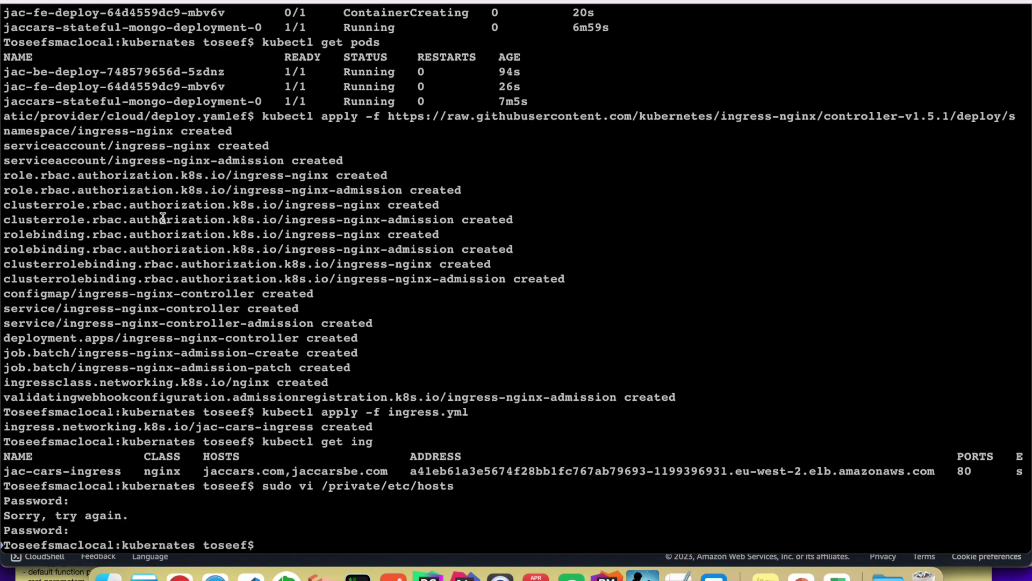
Switch to Chrome and open jaccars.com in a new tab.
{"action": "left_click", "coordinate": [180, 575]}
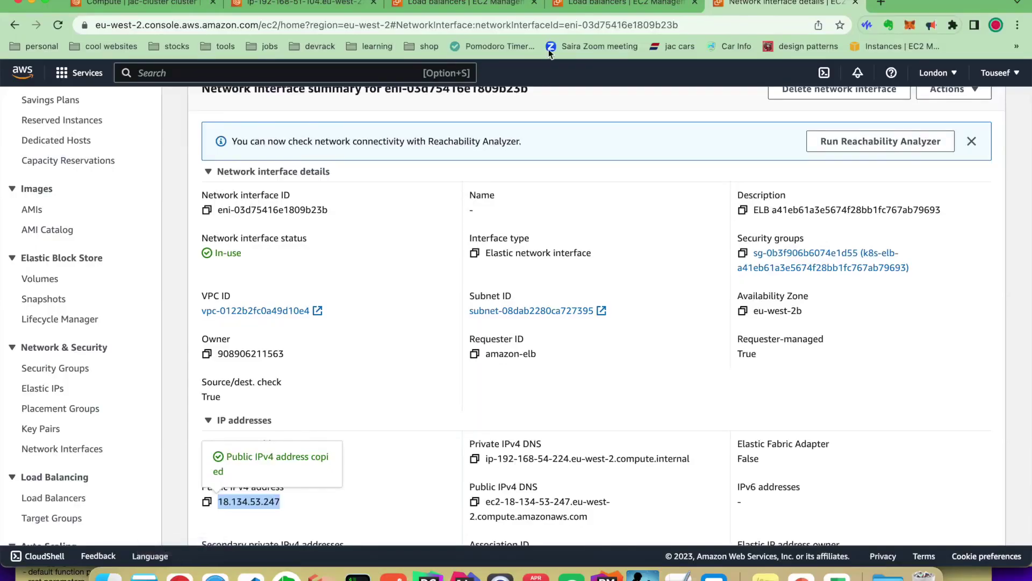
{"action": "left_click", "coordinate": [880, 3]}
{"action": "type", "text": "jac"}
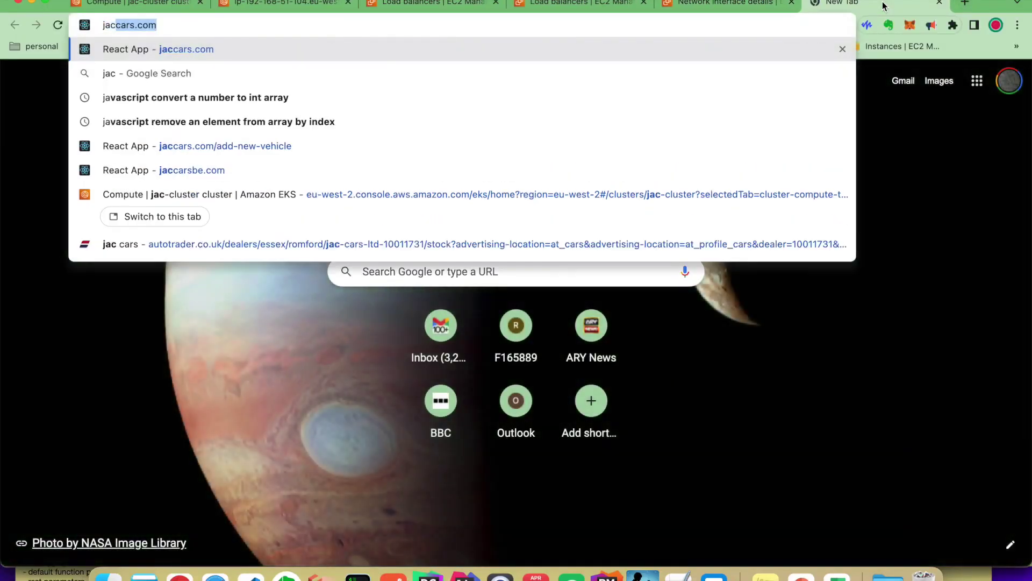
{"action": "type", "text": "cars.com"}
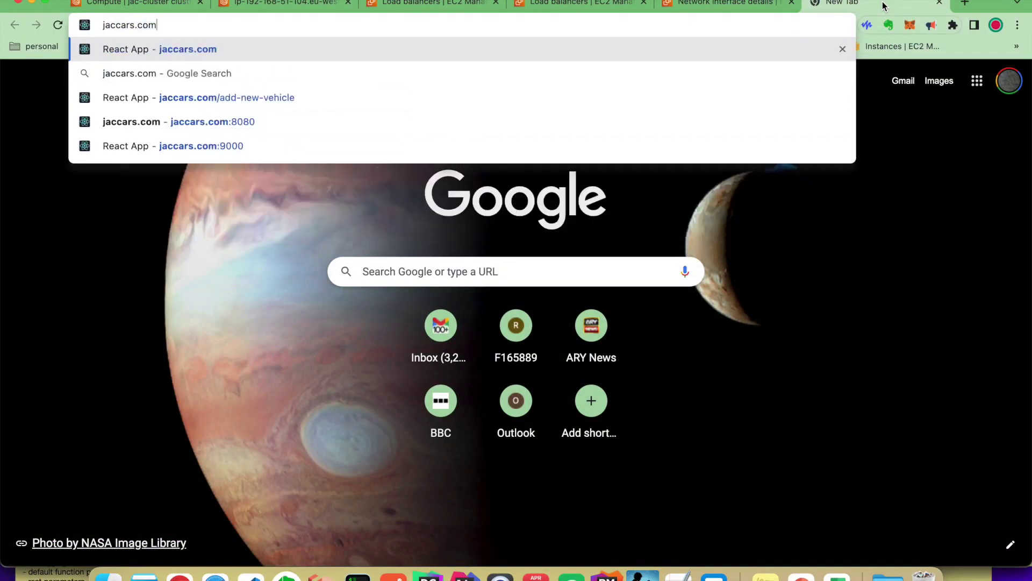
{"action": "key", "text": "Return"}
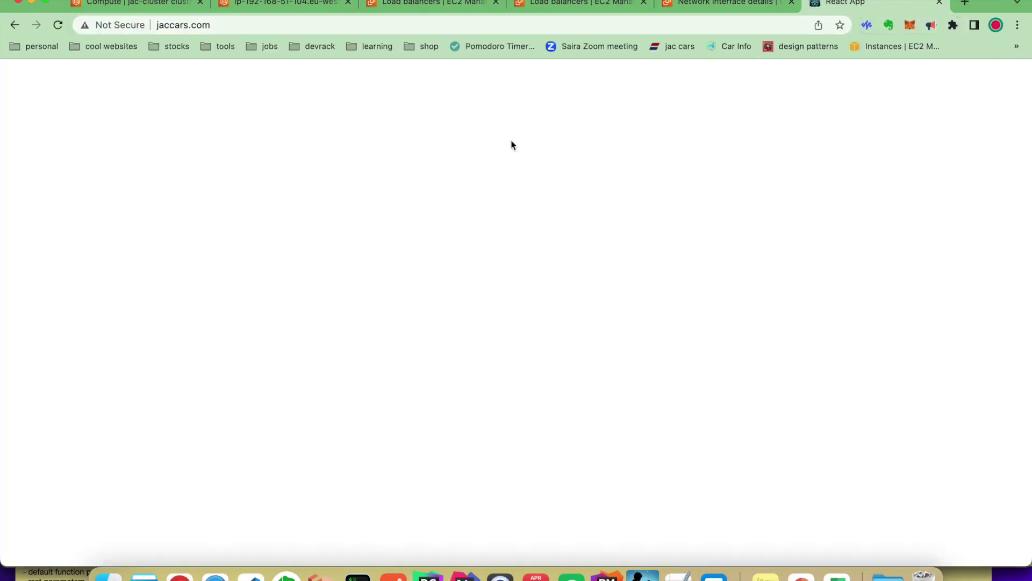
Go to the site's vehicle form at jaccars.com/add-new-vehicle.
{"action": "left_click", "coordinate": [263, 25]}
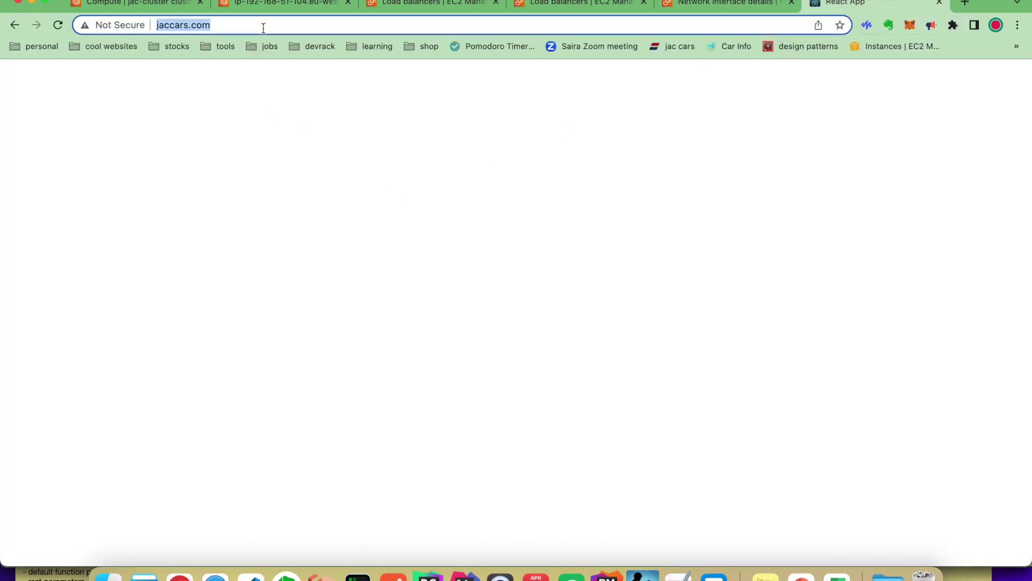
{"action": "left_click", "coordinate": [269, 27]}
{"action": "type", "text": "/"}
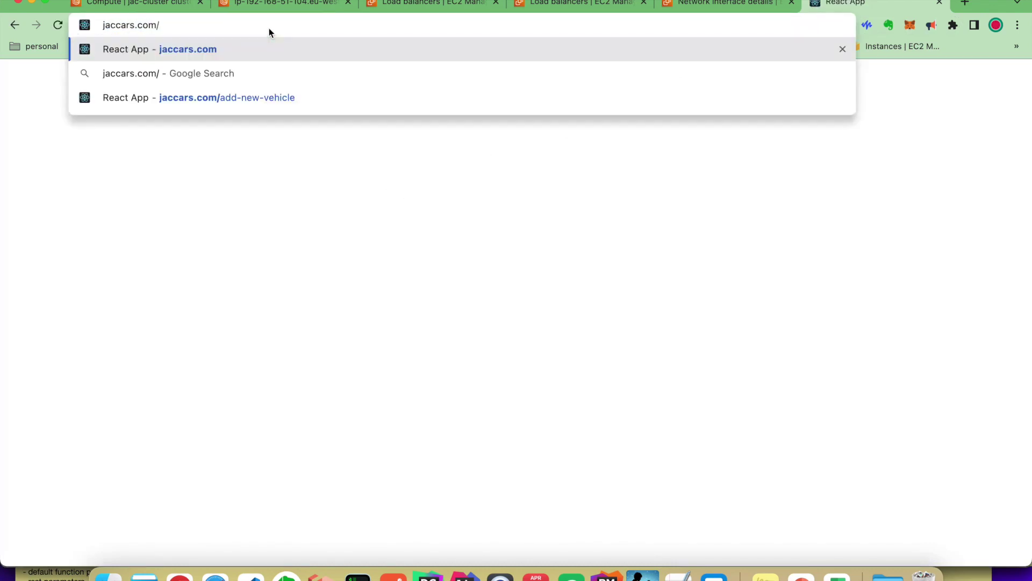
{"action": "key", "text": "Down"}
{"action": "key", "text": "Down"}
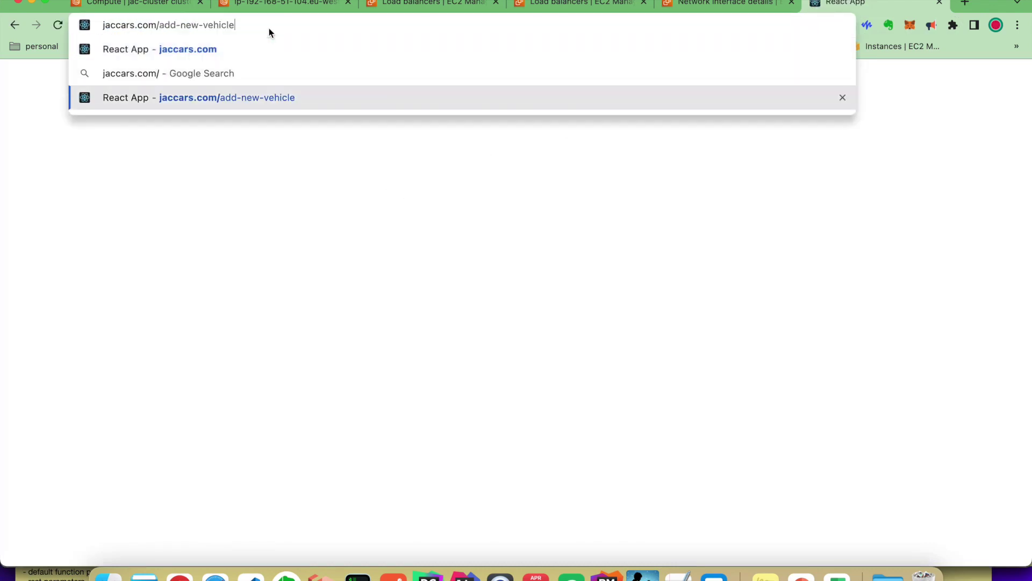
{"action": "key", "text": "Return"}
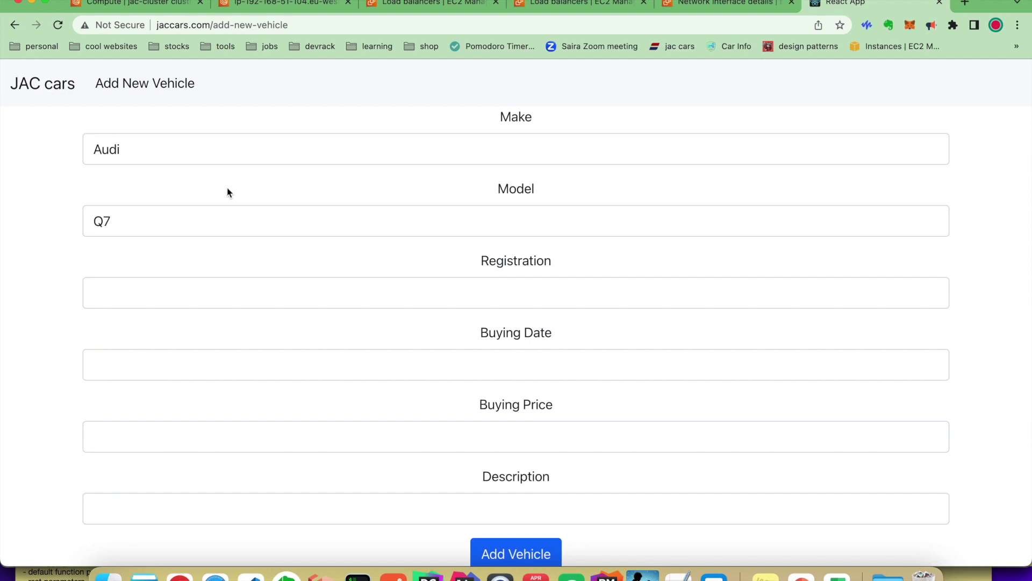
Set the new vehicle's make to BMW, leave the model at Q7 and fill in the first suggested registration.
{"action": "left_click", "coordinate": [186, 144]}
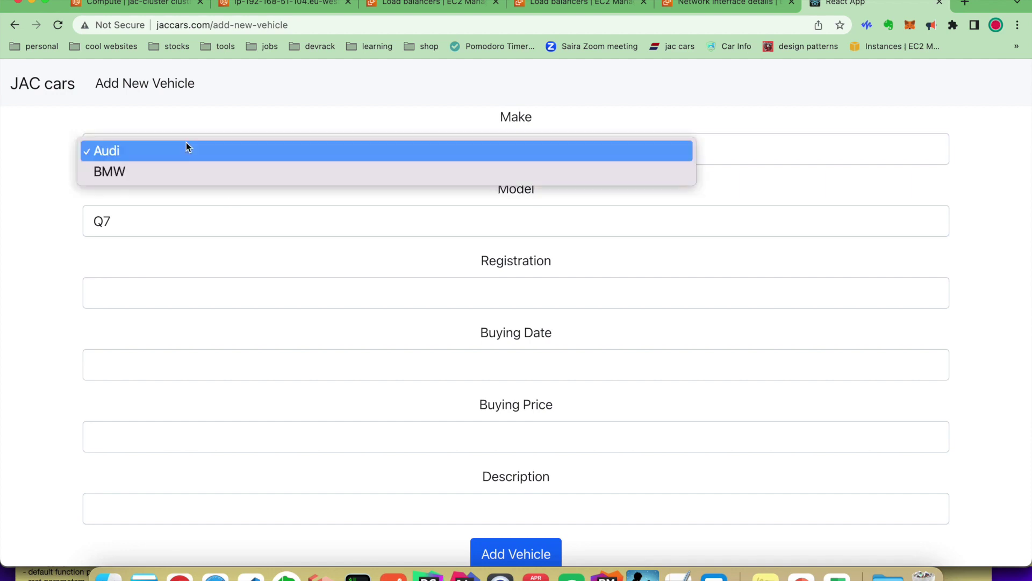
{"action": "left_click", "coordinate": [175, 172]}
{"action": "left_click", "coordinate": [161, 222]}
{"action": "left_click", "coordinate": [157, 239]}
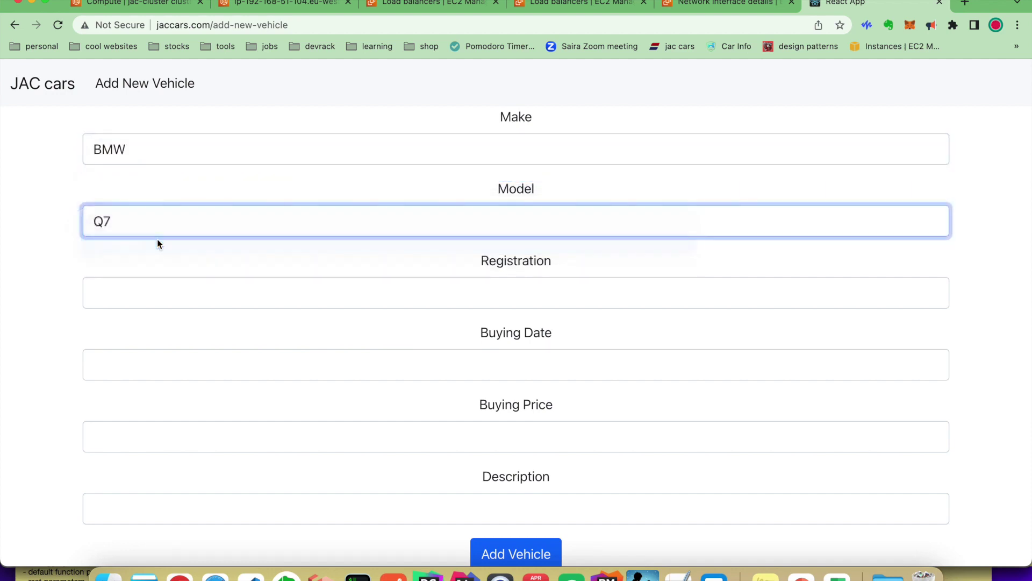
{"action": "left_click", "coordinate": [164, 293]}
{"action": "key", "text": "Down"}
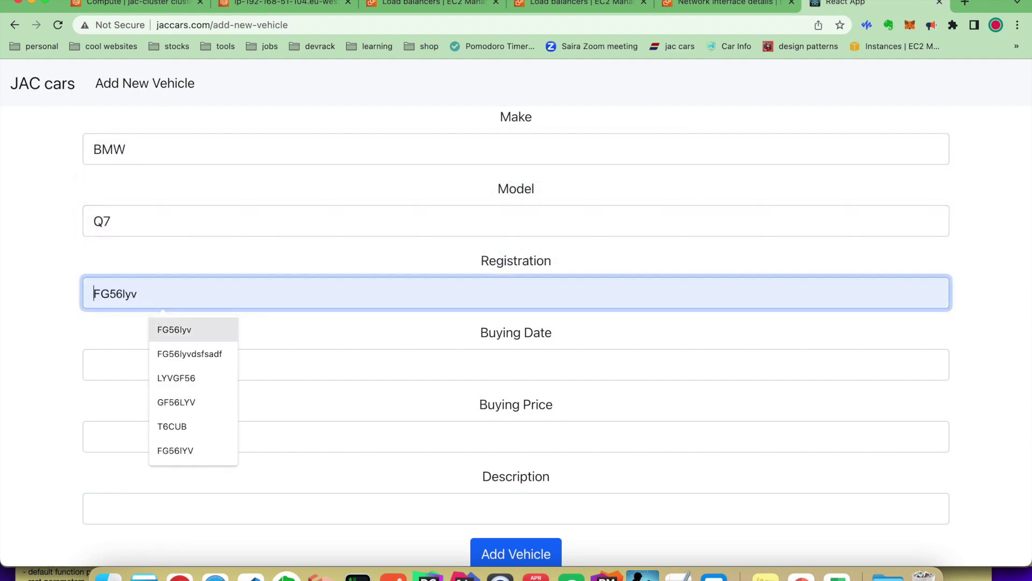
Set the buying date to 4 April 2023, fill in the buying price and description from saved suggestions, and submit the vehicle.
{"action": "left_click", "coordinate": [161, 364]}
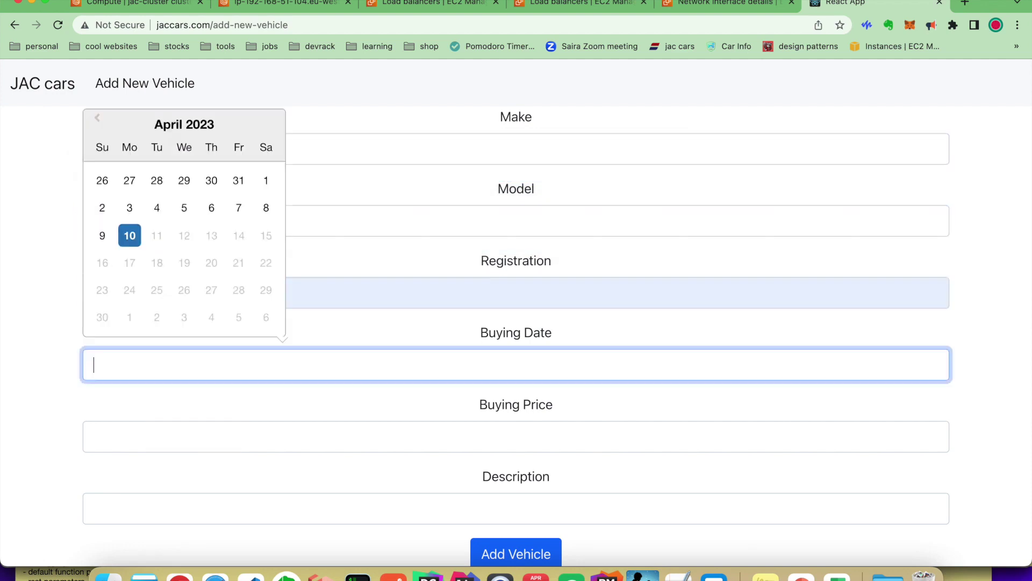
{"action": "left_click", "coordinate": [157, 208]}
{"action": "left_click", "coordinate": [161, 428]}
{"action": "key", "text": "Down"}
{"action": "key", "text": "Up"}
{"action": "key", "text": "Up"}
{"action": "key", "text": "Up"}
{"action": "key", "text": "Tab"}
{"action": "key", "text": "Down"}
{"action": "key", "text": "Down"}
{"action": "key", "text": "Return"}
{"action": "left_click", "coordinate": [504, 555]}
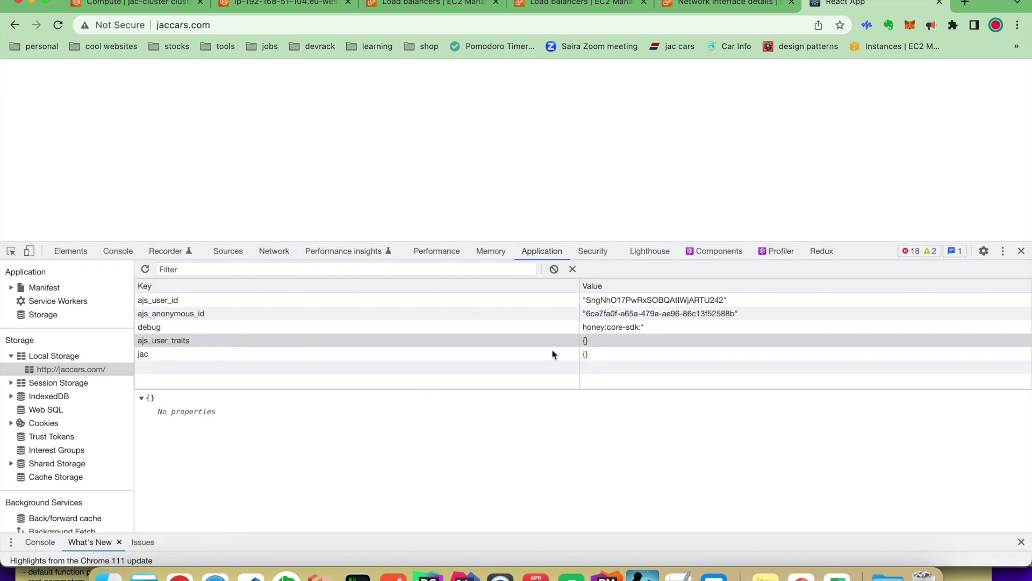
Reopen jaccars.com/add-new-vehicle and show the network requests in the developer tools.
{"action": "left_click", "coordinate": [231, 26]}
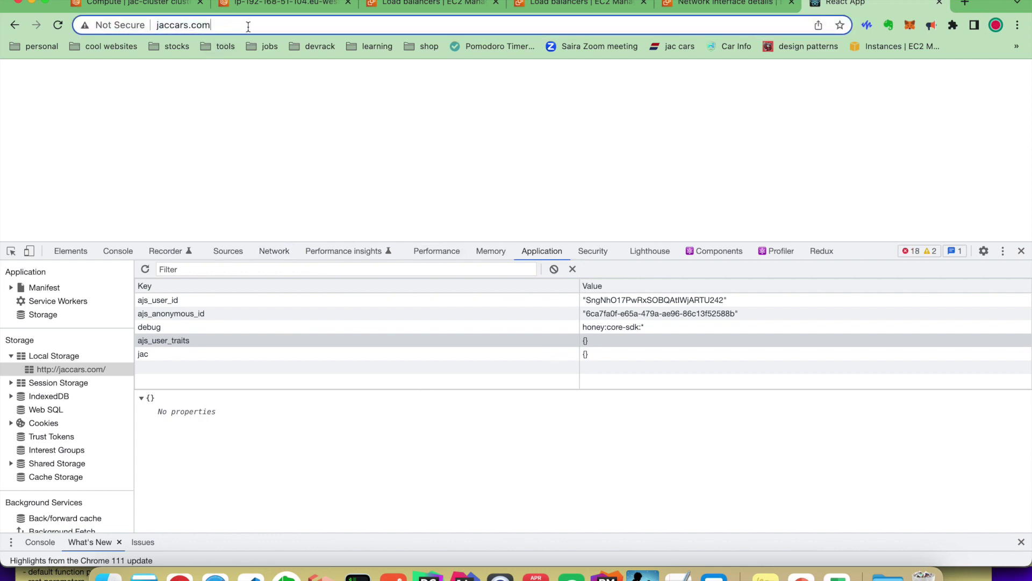
{"action": "type", "text": "/"}
{"action": "key", "text": "Down"}
{"action": "key", "text": "Down"}
{"action": "key", "text": "Return"}
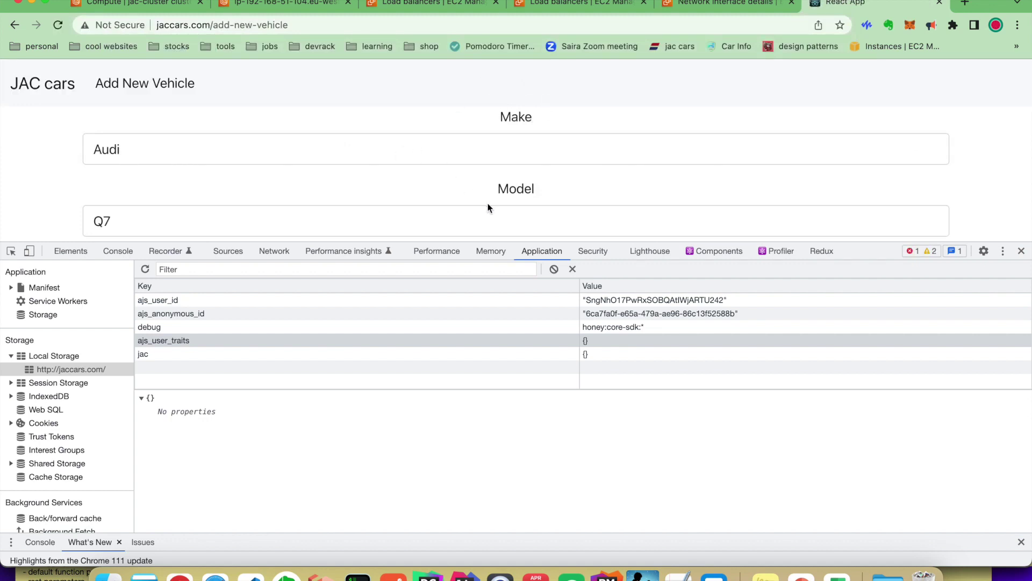
{"action": "left_click", "coordinate": [275, 251]}
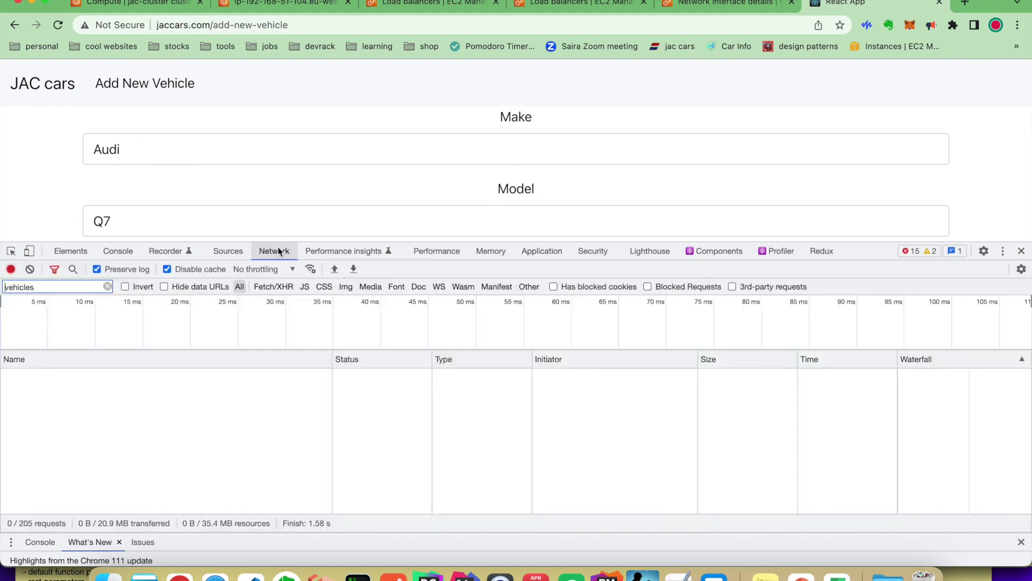
Set the new vehicle's make to BMW, leave the model at Q7 and fill in the last suggested registration.
{"action": "left_click", "coordinate": [193, 149]}
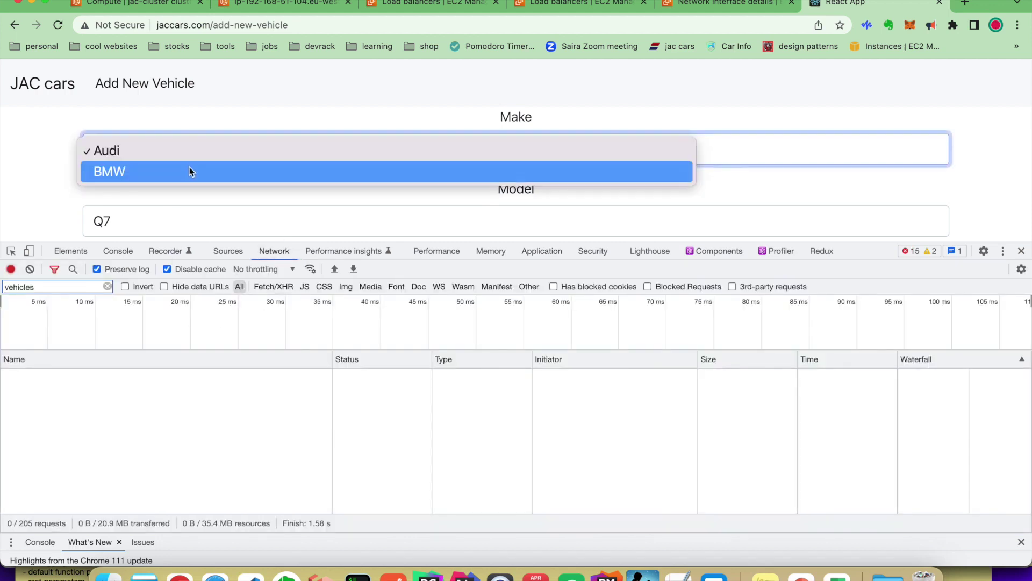
{"action": "left_click", "coordinate": [189, 168]}
{"action": "scroll", "coordinate": [189, 168], "scroll_direction": "down", "scroll_amount": 2}
{"action": "left_click", "coordinate": [189, 164]}
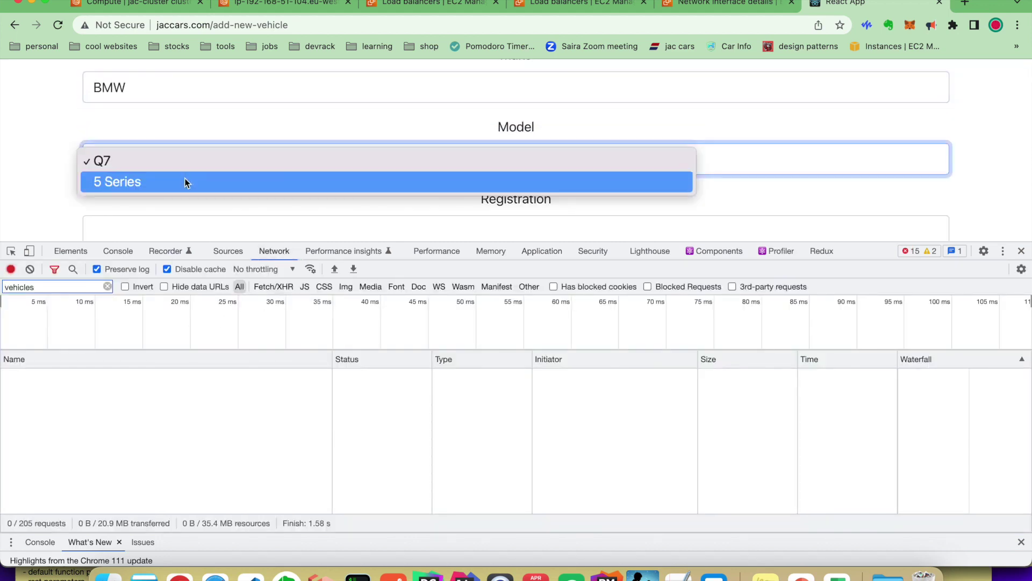
{"action": "scroll", "coordinate": [185, 182], "scroll_direction": "down", "scroll_amount": 2}
{"action": "left_click", "coordinate": [195, 175]}
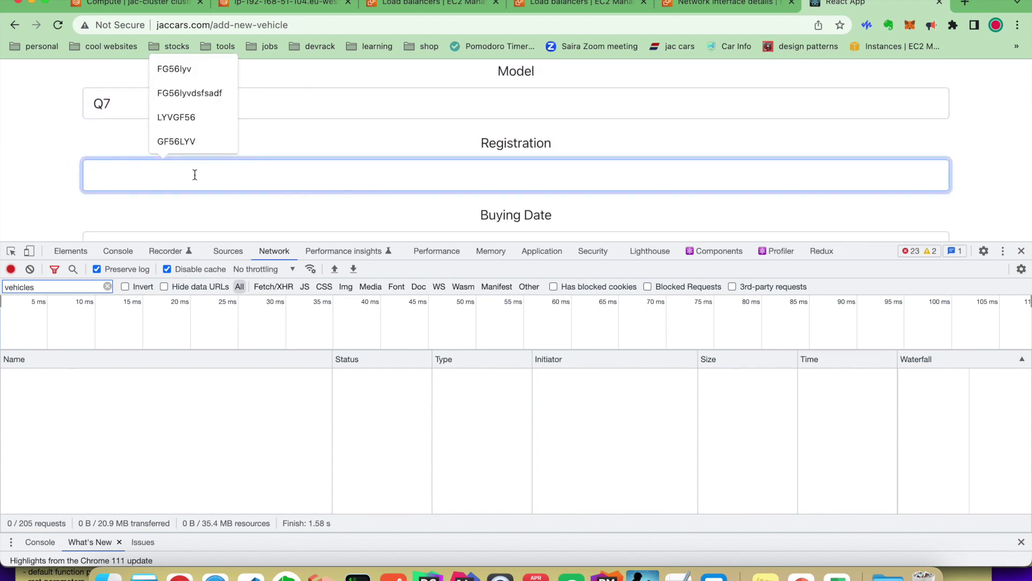
{"action": "left_click", "coordinate": [191, 142]}
{"action": "scroll", "coordinate": [192, 147], "scroll_direction": "down", "scroll_amount": 2}
Set the buying date to 3 April 2023 and fill in the description with the saved suggestion 1.
{"action": "left_click", "coordinate": [205, 189]}
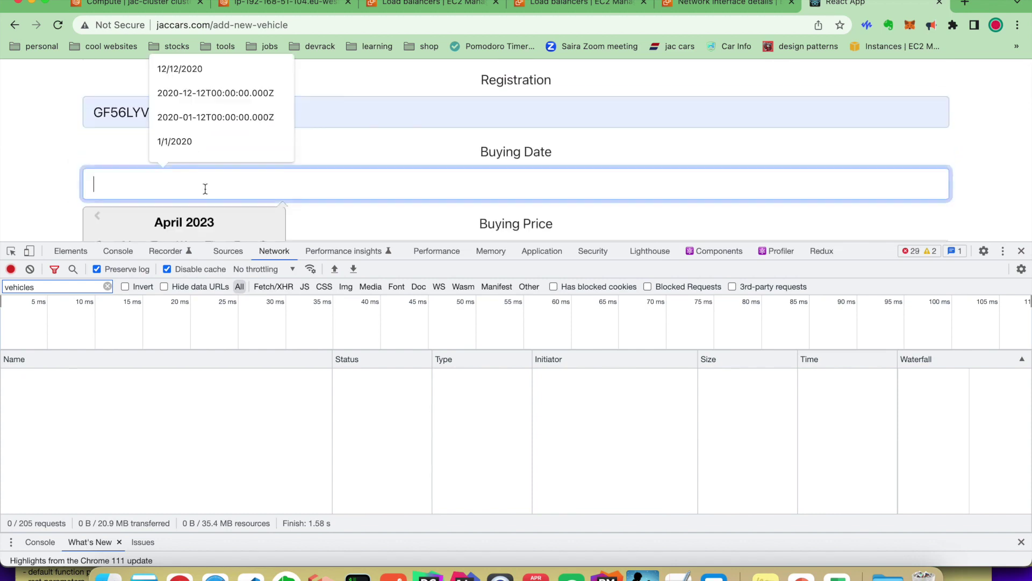
{"action": "scroll", "coordinate": [183, 210], "scroll_direction": "down", "scroll_amount": 4}
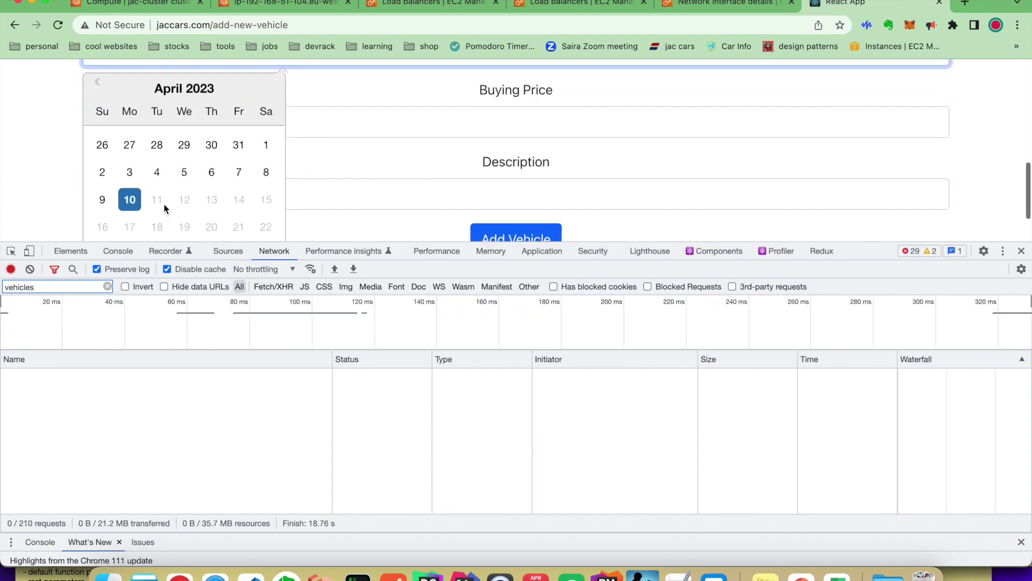
{"action": "left_click", "coordinate": [129, 172]}
{"action": "scroll", "coordinate": [128, 175], "scroll_direction": "down", "scroll_amount": 1}
{"action": "left_click", "coordinate": [148, 173]}
{"action": "key", "text": "Up"}
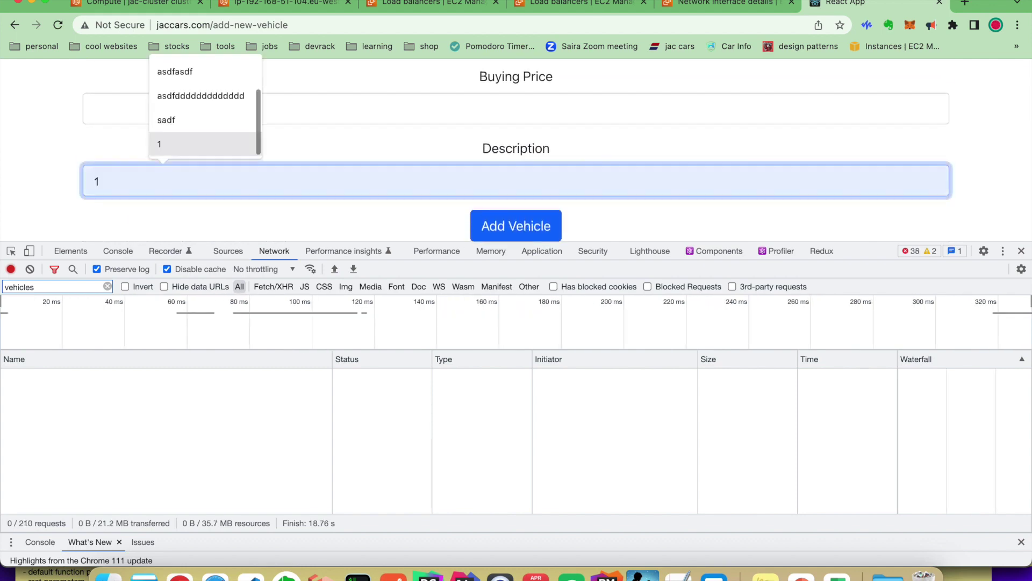
{"action": "key", "text": "Return"}
Set the buying price to 4 and submit the new vehicle.
{"action": "scroll", "coordinate": [394, 129], "scroll_direction": "up", "scroll_amount": 1}
{"action": "scroll", "coordinate": [393, 129], "scroll_direction": "up", "scroll_amount": 1}
{"action": "left_click", "coordinate": [393, 129]}
{"action": "key", "text": "Up"}
{"action": "key", "text": "Up"}
{"action": "key", "text": "Up"}
{"action": "key", "text": "Up"}
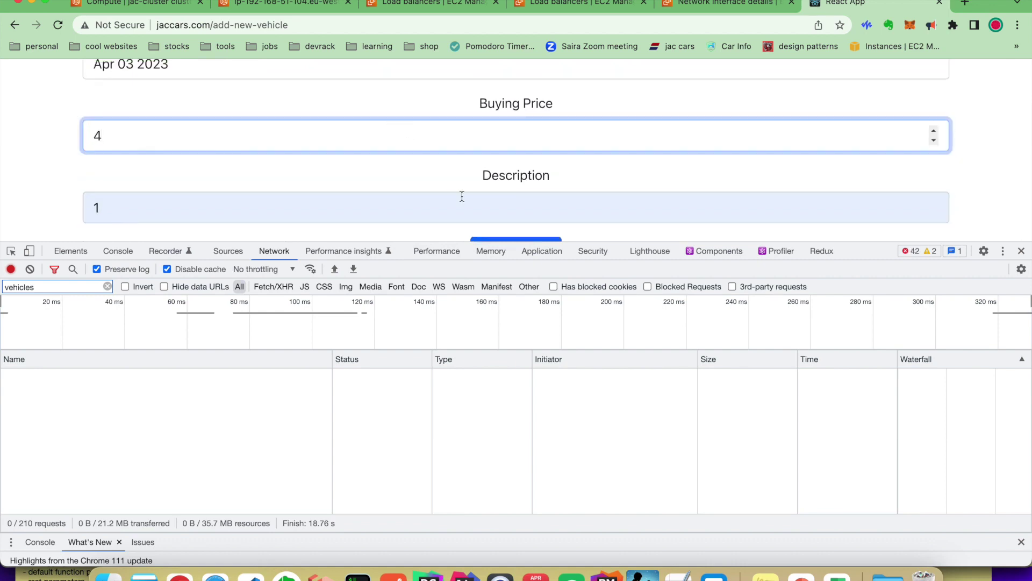
{"action": "scroll", "coordinate": [473, 193], "scroll_direction": "down", "scroll_amount": 1}
{"action": "left_click", "coordinate": [498, 227]}
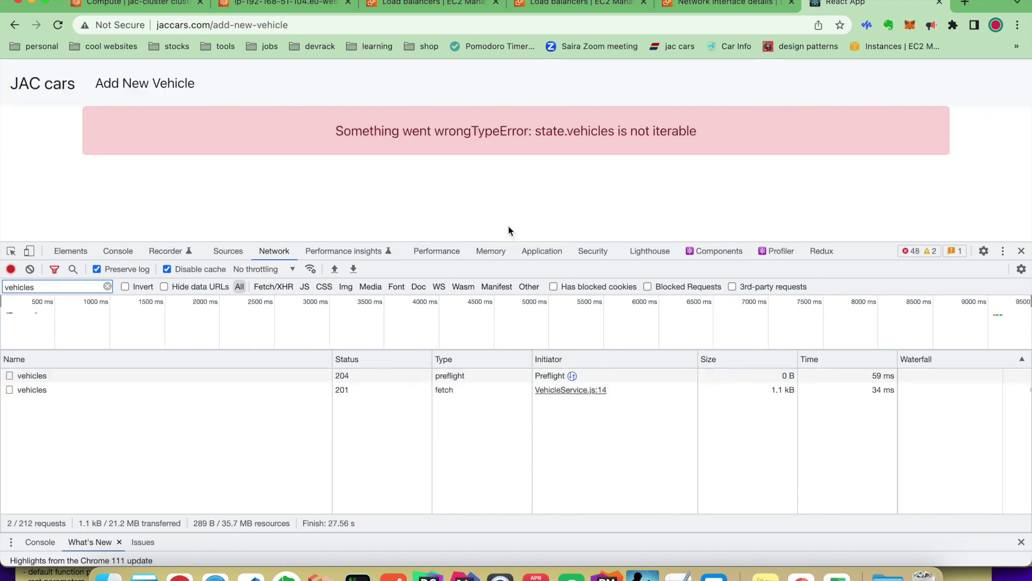
Inspect the headers and payload of the vehicles POST request and the error message on the page.
{"action": "left_click", "coordinate": [37, 389]}
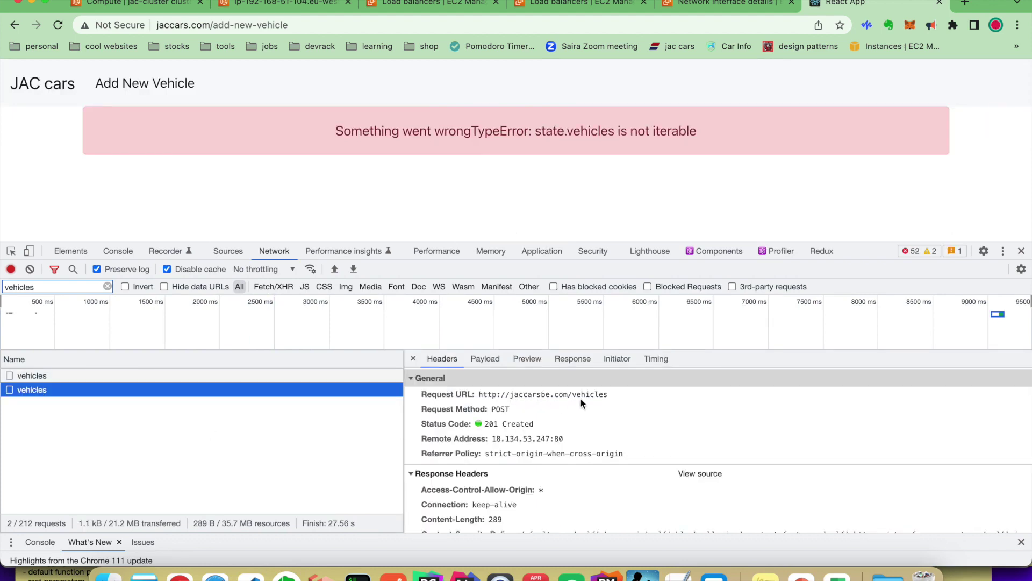
{"action": "left_click", "coordinate": [484, 358]}
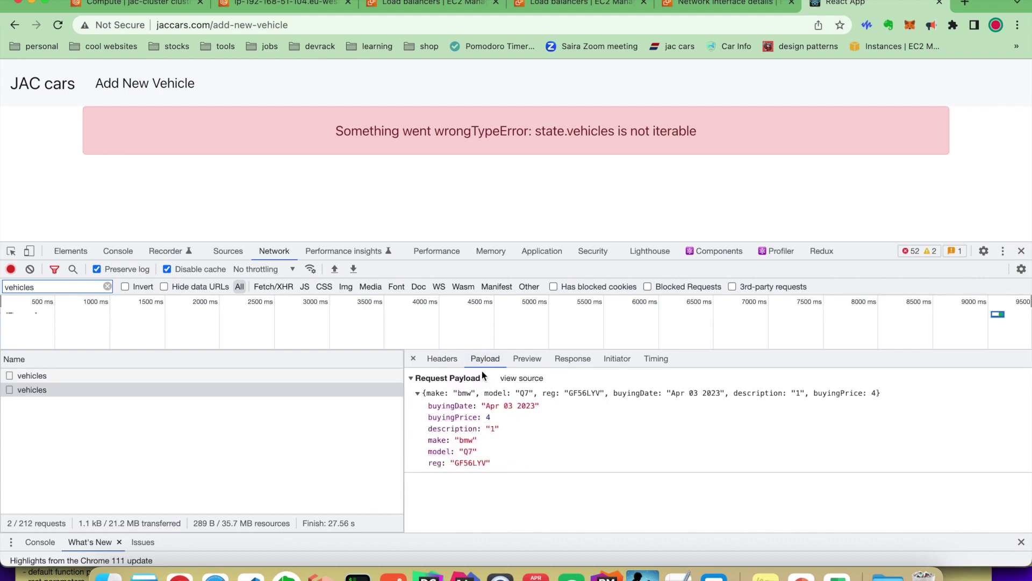
{"action": "left_click", "coordinate": [442, 359]}
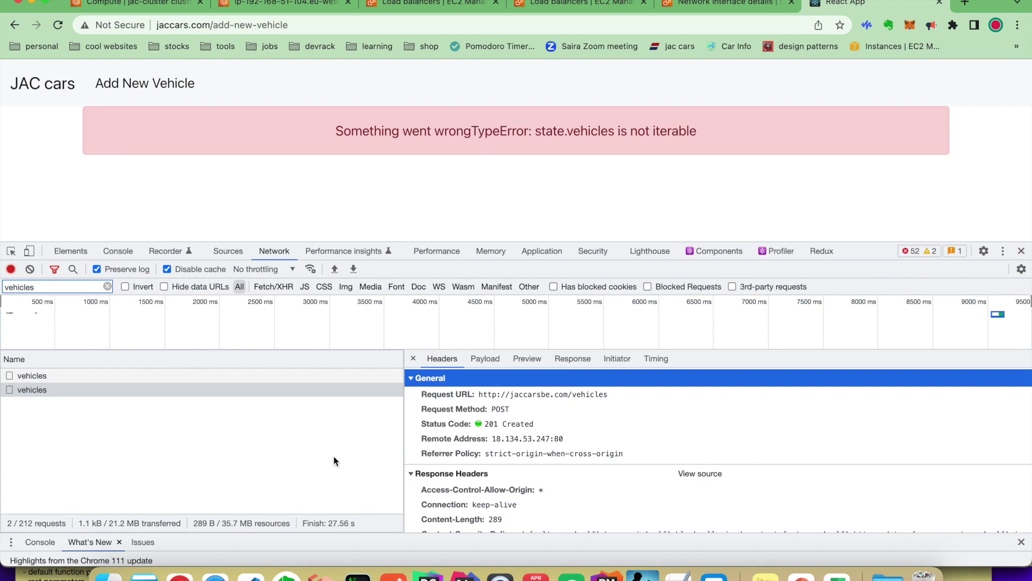
{"action": "double_click", "coordinate": [457, 135]}
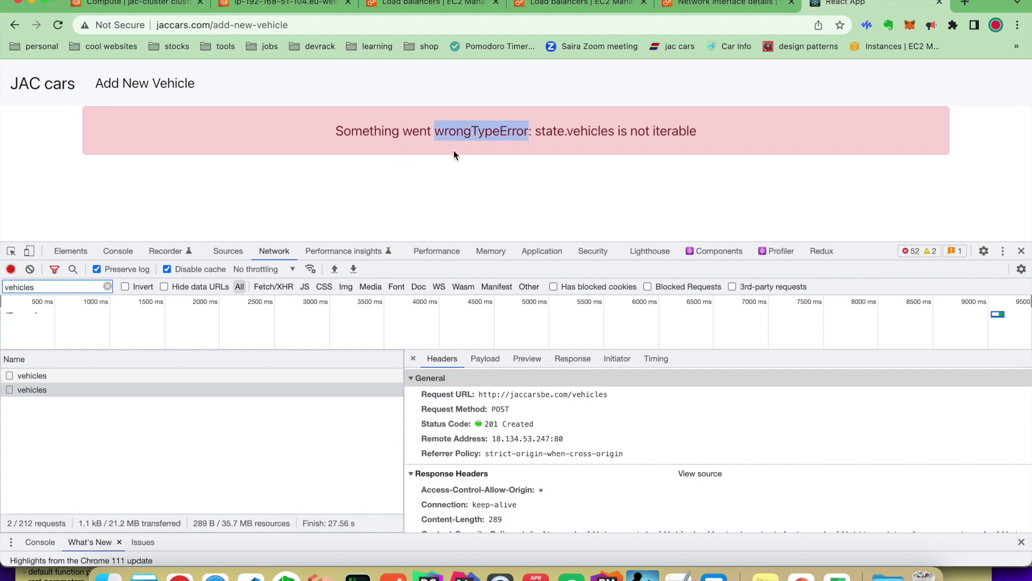
{"action": "left_click", "coordinate": [450, 156]}
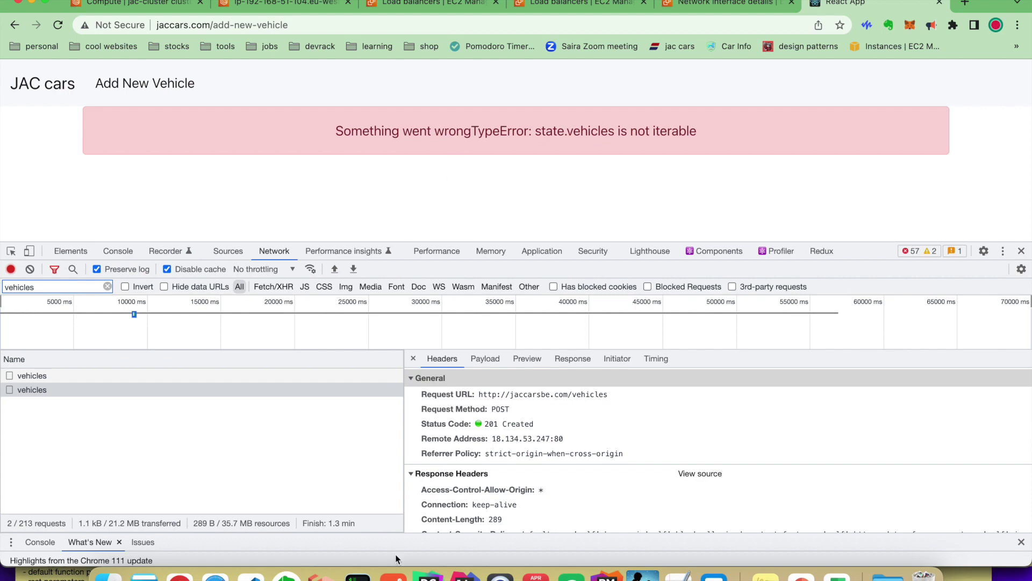
Switch to VS Code and review deploy-fe.yml and the StorageClass provisioner in storage.yml.
{"action": "left_click", "coordinate": [250, 576]}
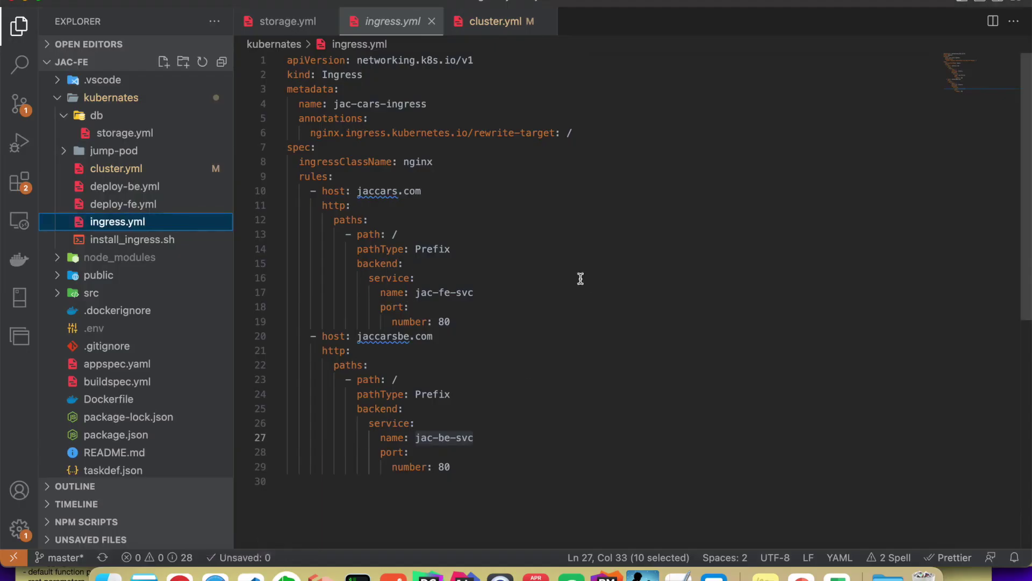
{"action": "left_click", "coordinate": [134, 205]}
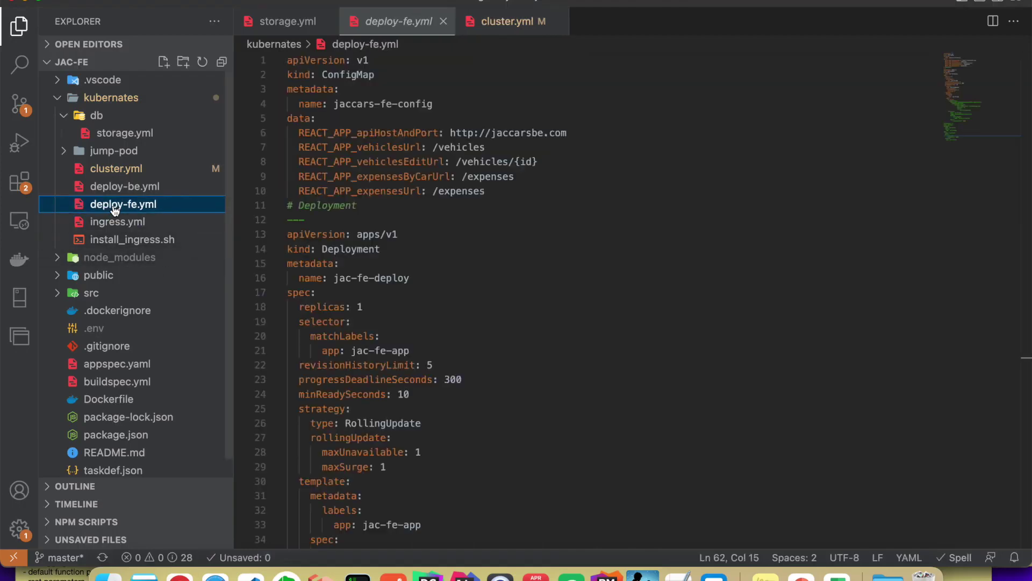
{"action": "scroll", "coordinate": [433, 268], "scroll_direction": "down", "scroll_amount": 5}
{"action": "scroll", "coordinate": [433, 267], "scroll_direction": "up", "scroll_amount": 5}
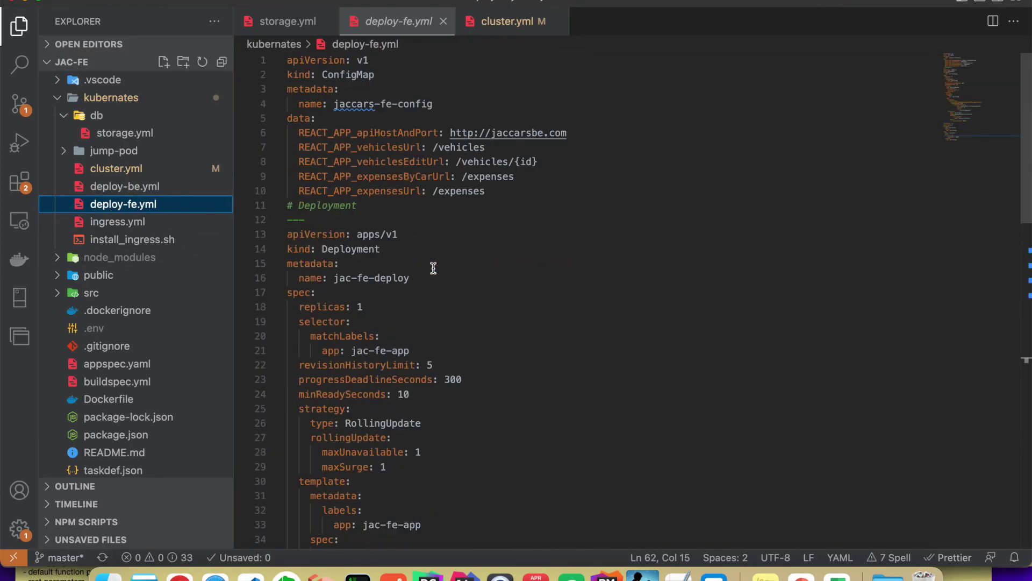
{"action": "left_click", "coordinate": [123, 135]}
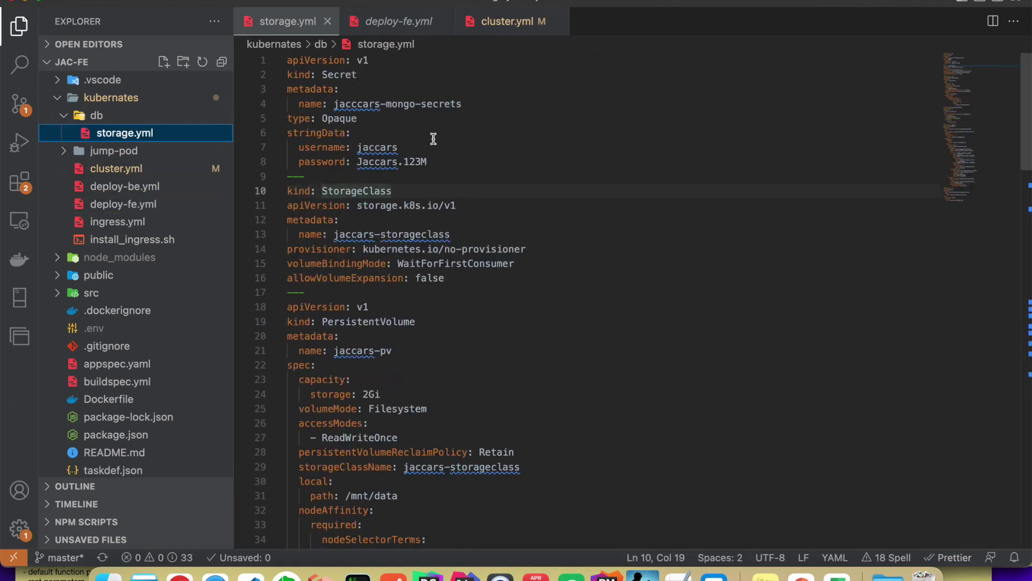
{"action": "double_click", "coordinate": [465, 249]}
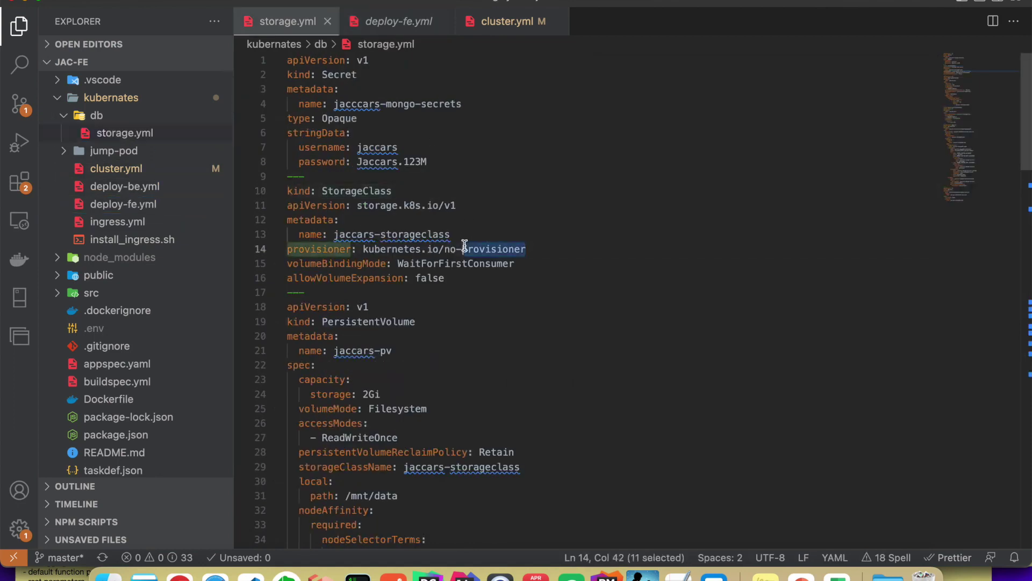
{"action": "double_click", "coordinate": [453, 248]}
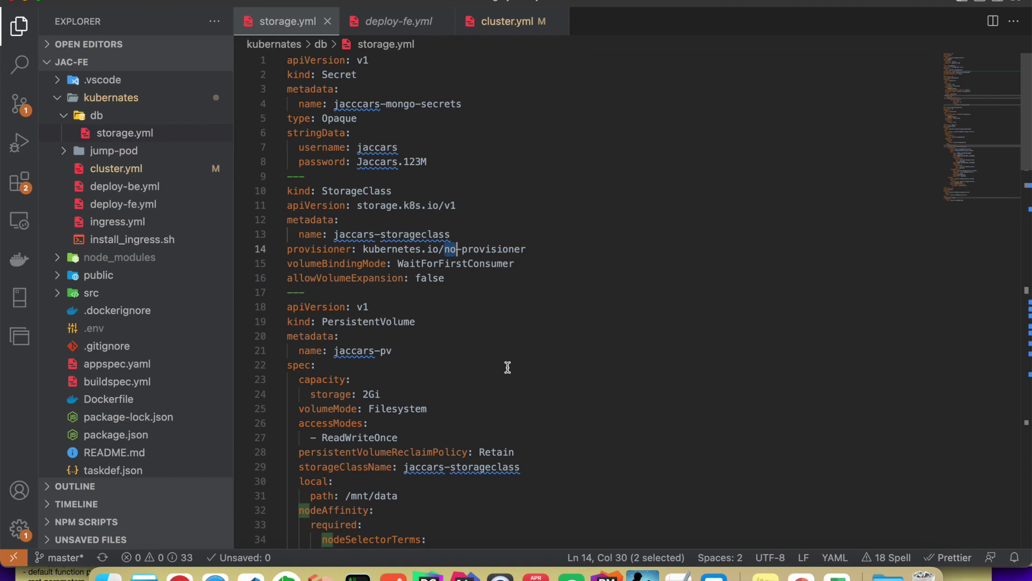
{"action": "key", "text": "super+Tab"}
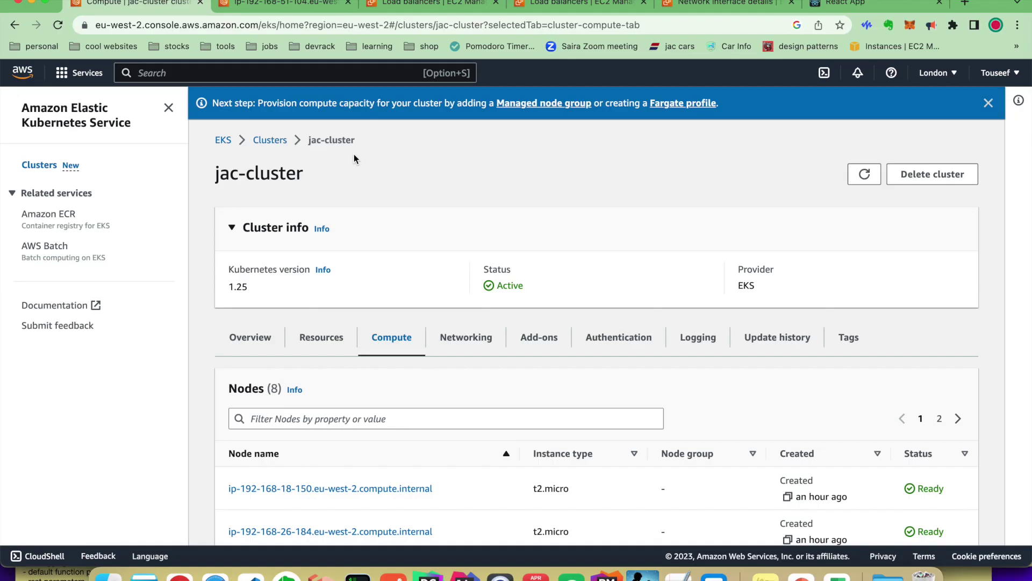
{"action": "scroll", "coordinate": [354, 159], "scroll_direction": "down", "scroll_amount": 5}
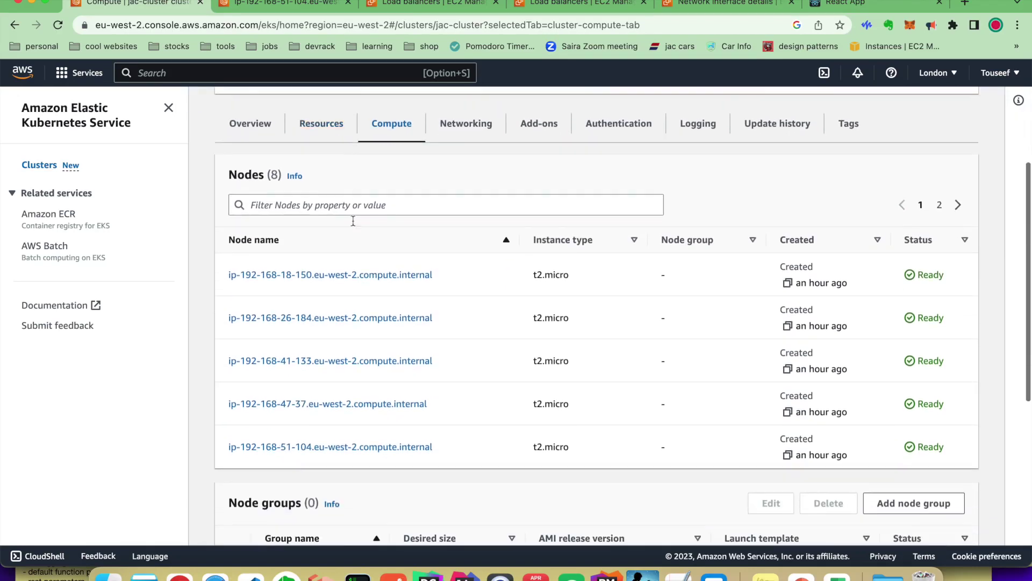
{"action": "left_click", "coordinate": [346, 320]}
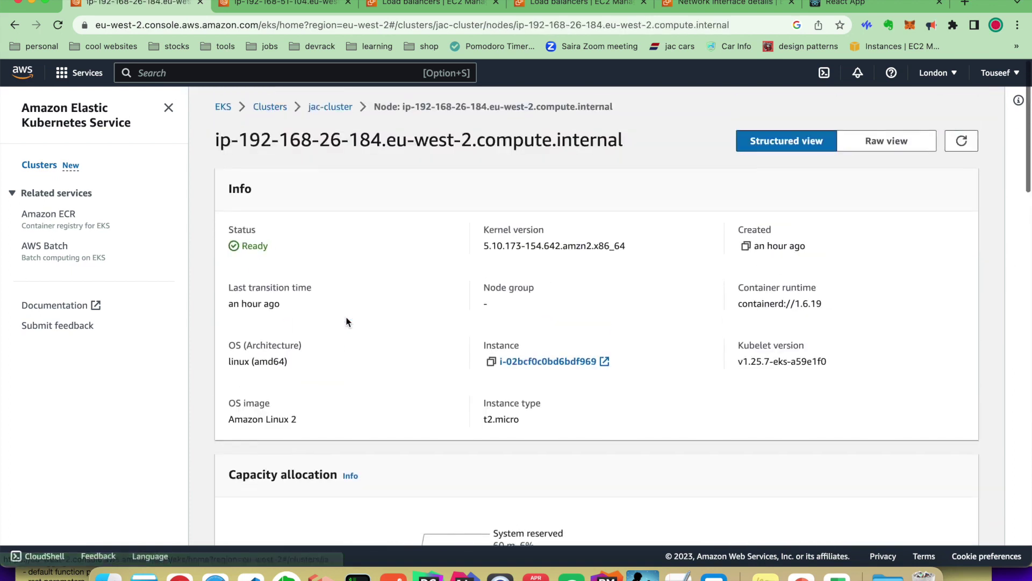
{"action": "scroll", "coordinate": [436, 350], "scroll_direction": "down", "scroll_amount": 10}
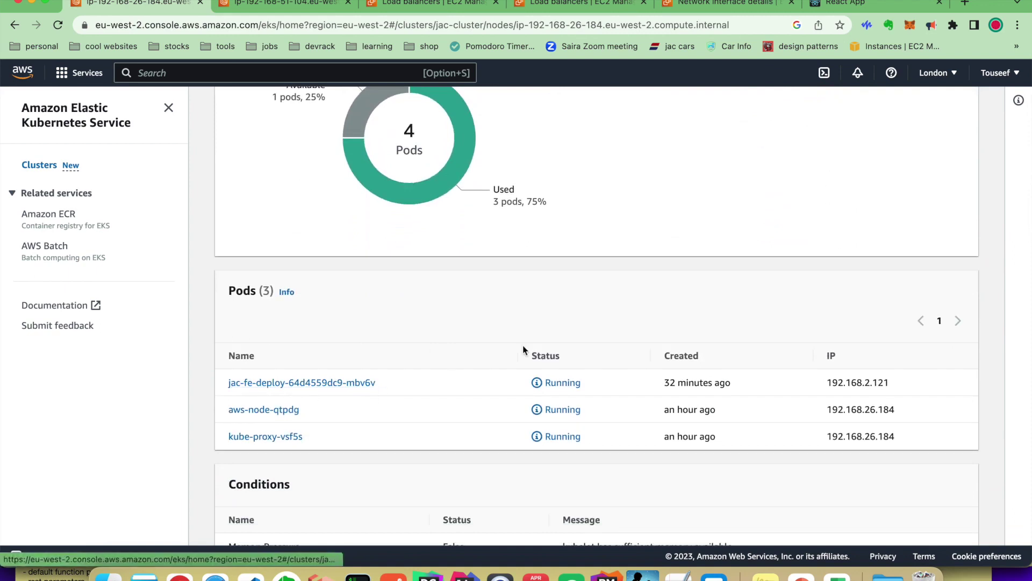
{"action": "scroll", "coordinate": [423, 394], "scroll_direction": "down", "scroll_amount": 11}
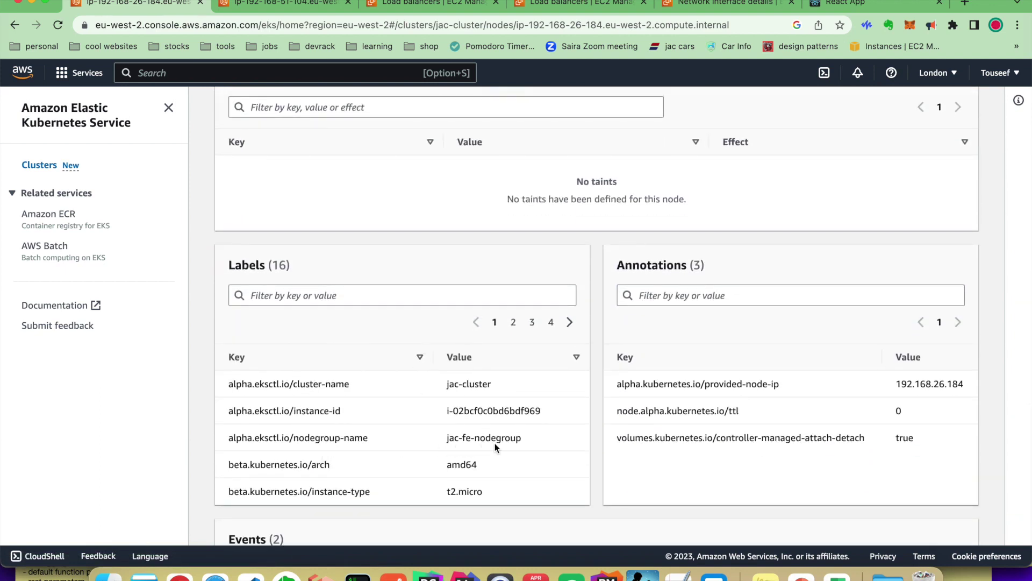
{"action": "scroll", "coordinate": [395, 437], "scroll_direction": "up", "scroll_amount": 12}
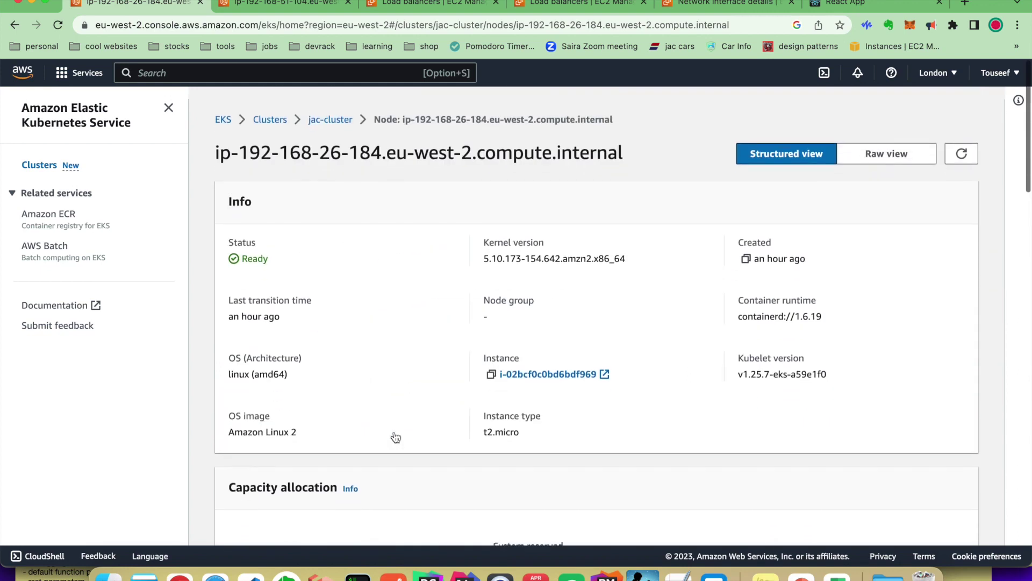
{"action": "key", "text": "super+bracketleft"}
{"action": "scroll", "coordinate": [386, 326], "scroll_direction": "down", "scroll_amount": 3}
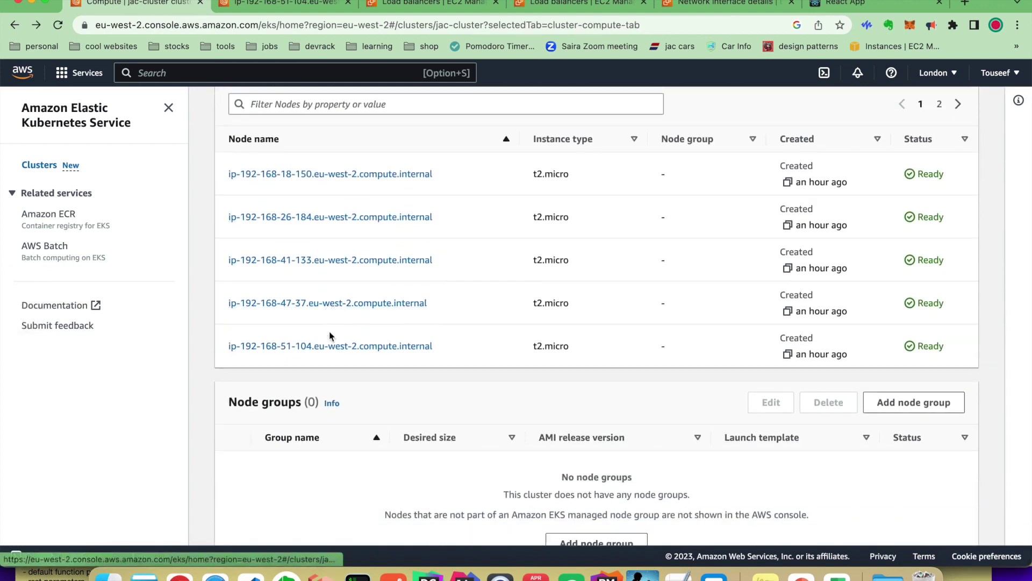
{"action": "left_click", "coordinate": [335, 346]}
{"action": "scroll", "coordinate": [397, 383], "scroll_direction": "down", "scroll_amount": 10}
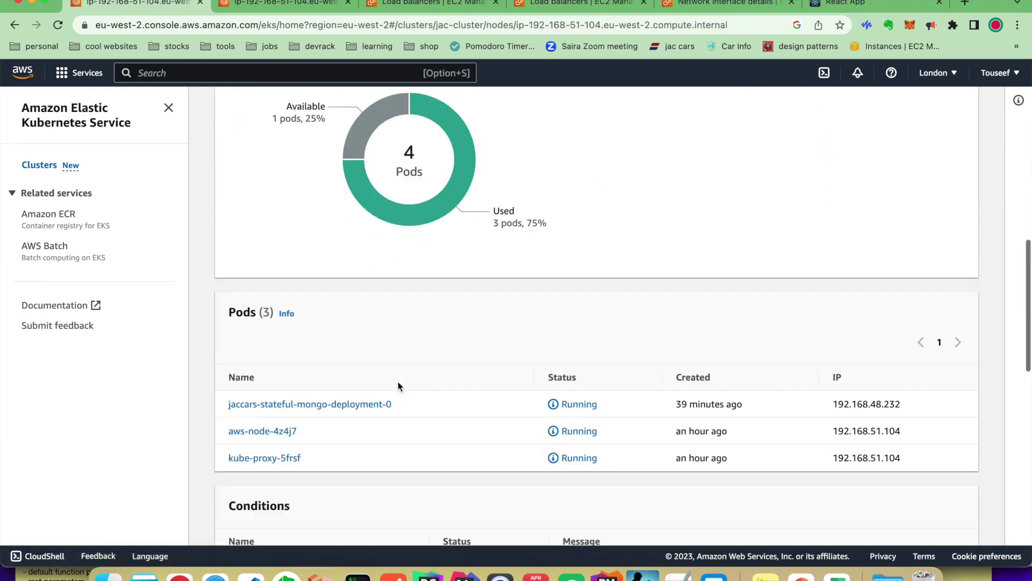
{"action": "scroll", "coordinate": [398, 386], "scroll_direction": "down", "scroll_amount": 3}
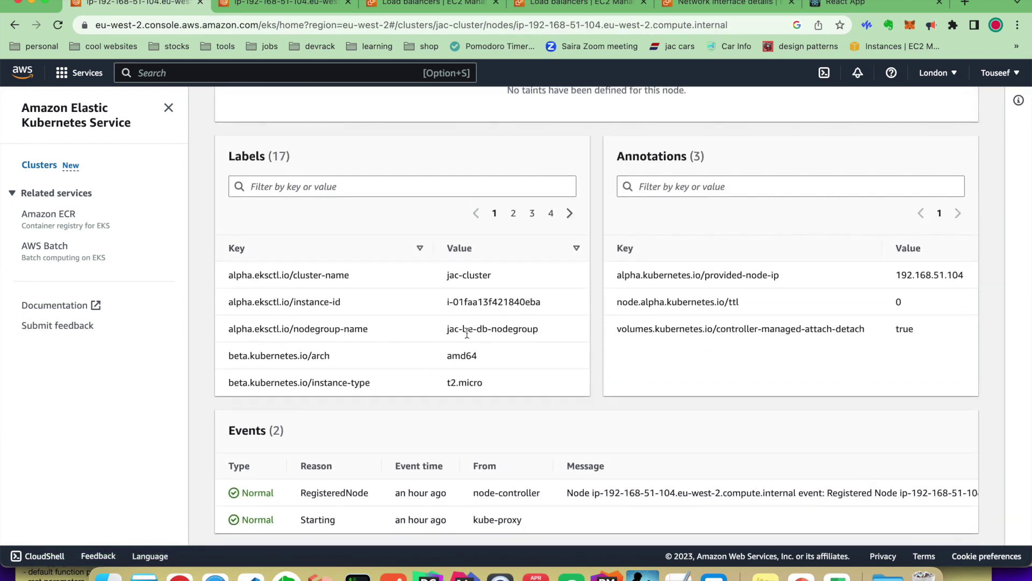
{"action": "scroll", "coordinate": [411, 337], "scroll_direction": "up", "scroll_amount": 9}
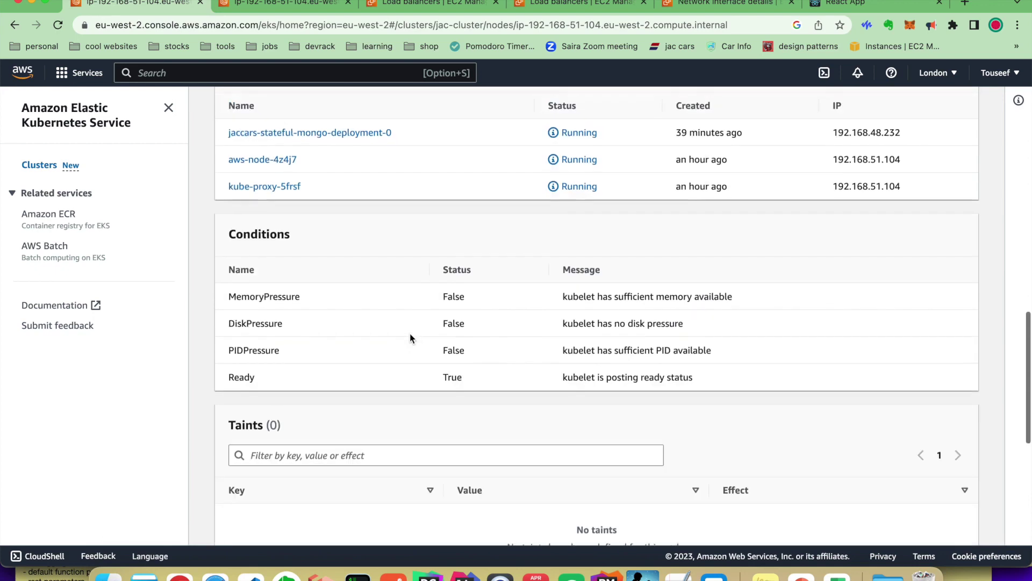
{"action": "scroll", "coordinate": [409, 337], "scroll_direction": "up", "scroll_amount": 2}
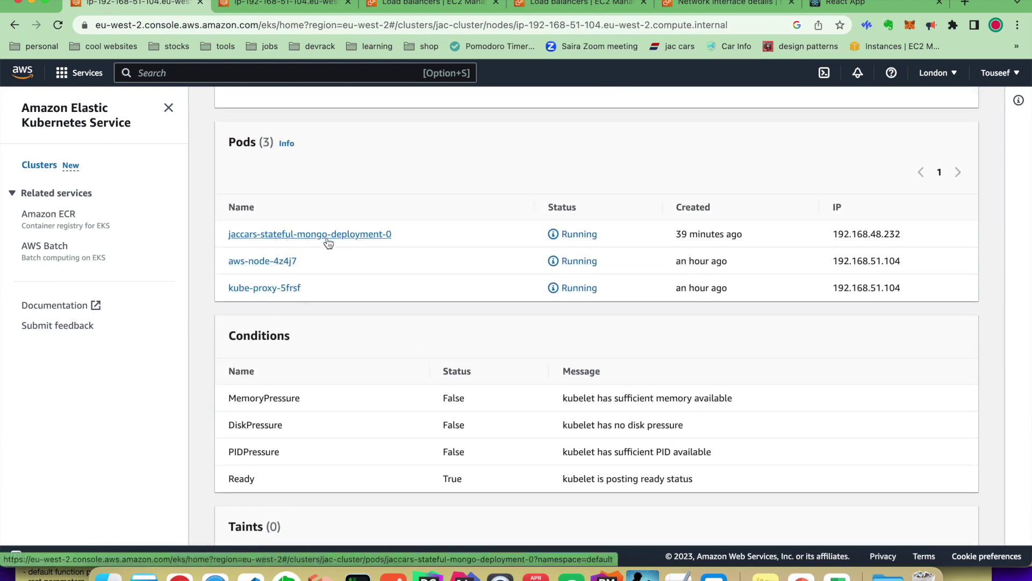
Switch to the terminal, delete the EKS cluster with eksctl delete cluster -f cluster.yml and review the deletion log.
{"action": "key", "text": "super+Tab"}
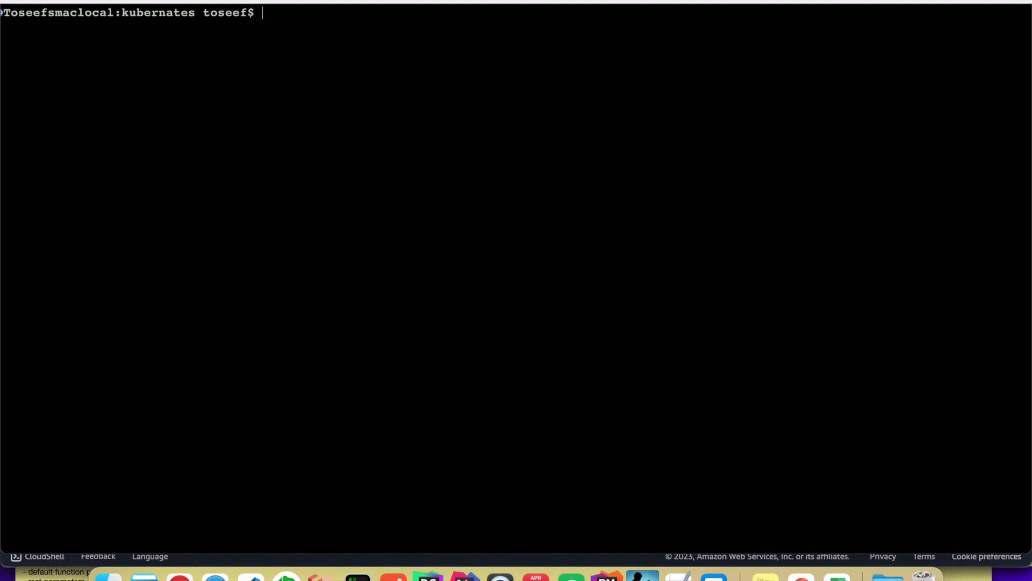
{"action": "type", "text": "eksctl delete cluster -f c"}
{"action": "key", "text": "Tab"}
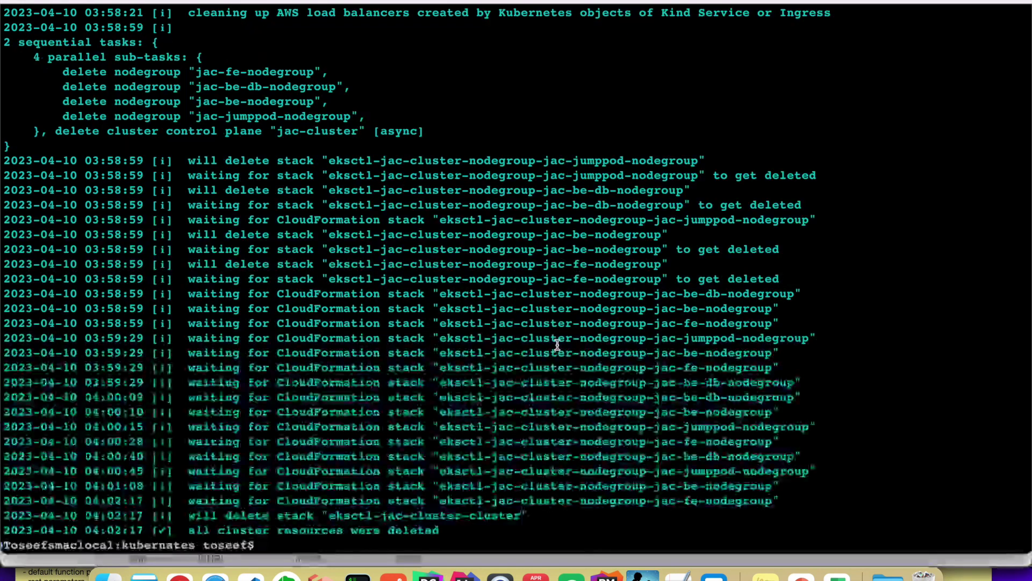
{"action": "scroll", "coordinate": [465, 271], "scroll_direction": "up", "scroll_amount": 3}
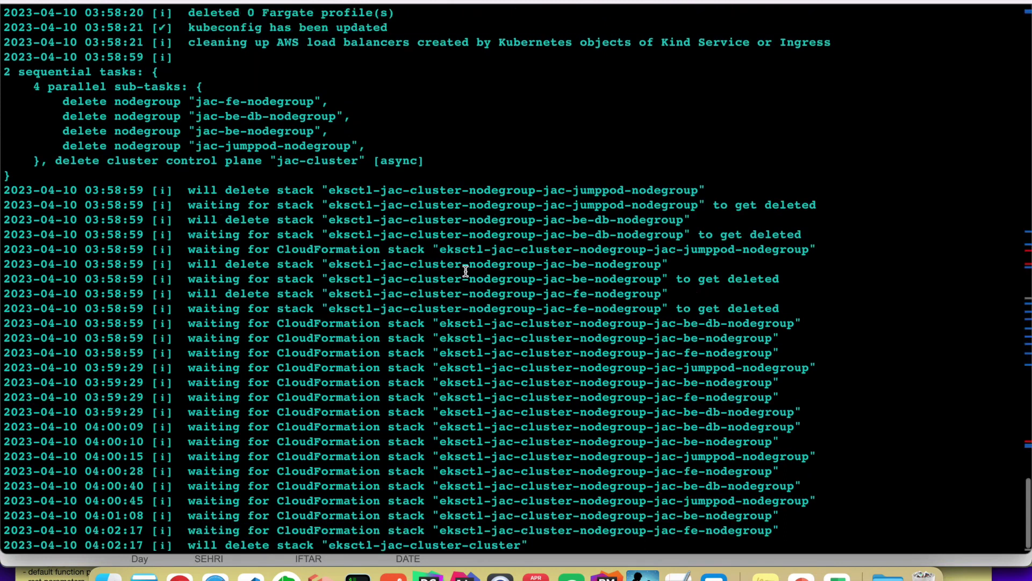
{"action": "scroll", "coordinate": [465, 271], "scroll_direction": "up", "scroll_amount": 3}
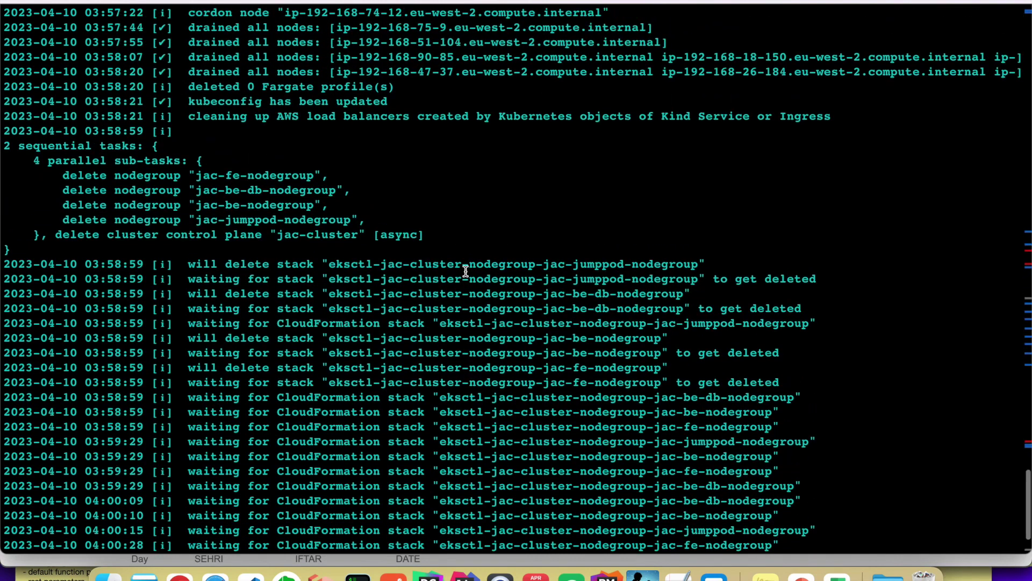
{"action": "scroll", "coordinate": [465, 271], "scroll_direction": "up", "scroll_amount": 7}
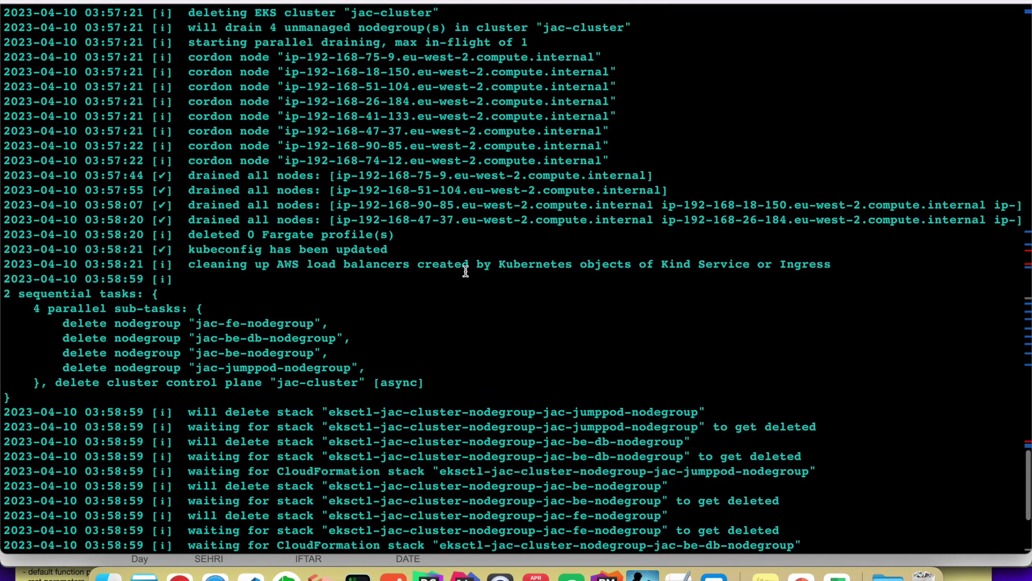
Review the rest of the eksctl deletion log, from the parallel node draining through the nodegroup and cluster stack deletions.
{"action": "left_click_drag", "start_coordinate": [264, 42], "coordinate": [529, 43]}
{"action": "scroll", "coordinate": [462, 166], "scroll_direction": "down", "scroll_amount": 3}
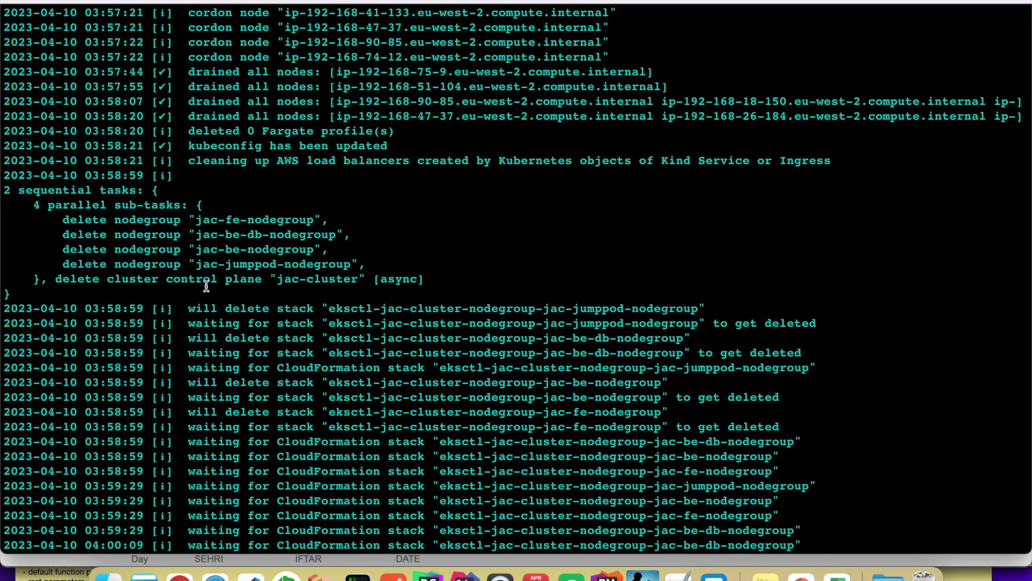
{"action": "scroll", "coordinate": [260, 264], "scroll_direction": "down", "scroll_amount": 5}
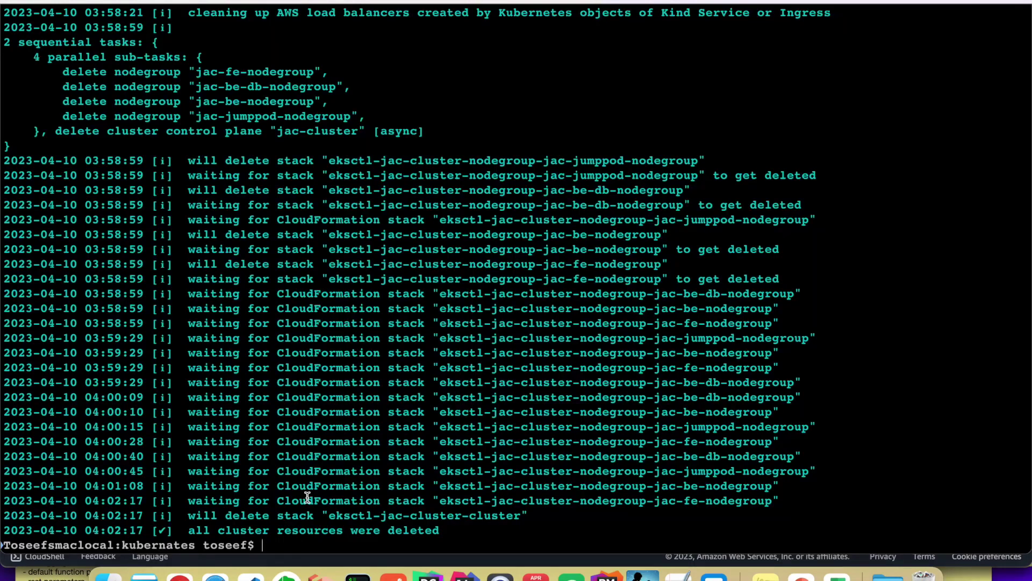
Switch to the AWS console in Chrome, check Elastic Kubernetes Service for remaining clusters, and search for load balancers to inspect the EC2 Load balancers list.
{"action": "key", "text": "super+Tab"}
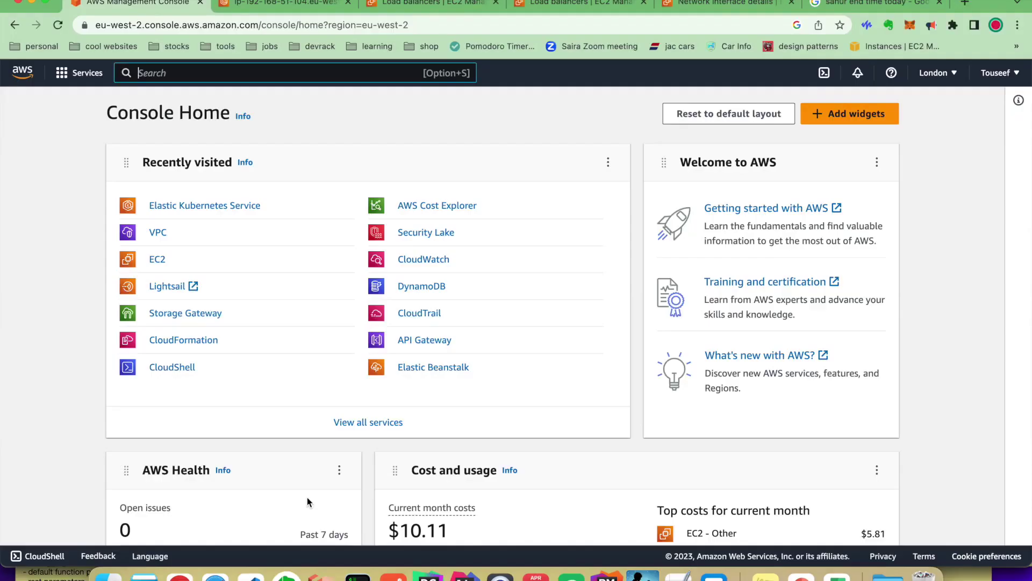
{"action": "left_click", "coordinate": [197, 210]}
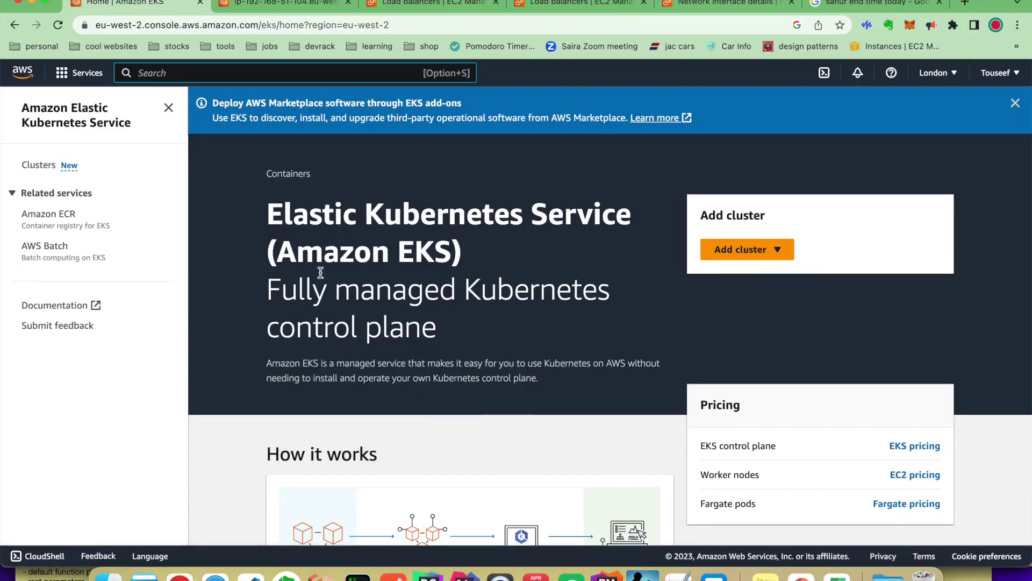
{"action": "left_click", "coordinate": [299, 78]}
{"action": "type", "text": "load"}
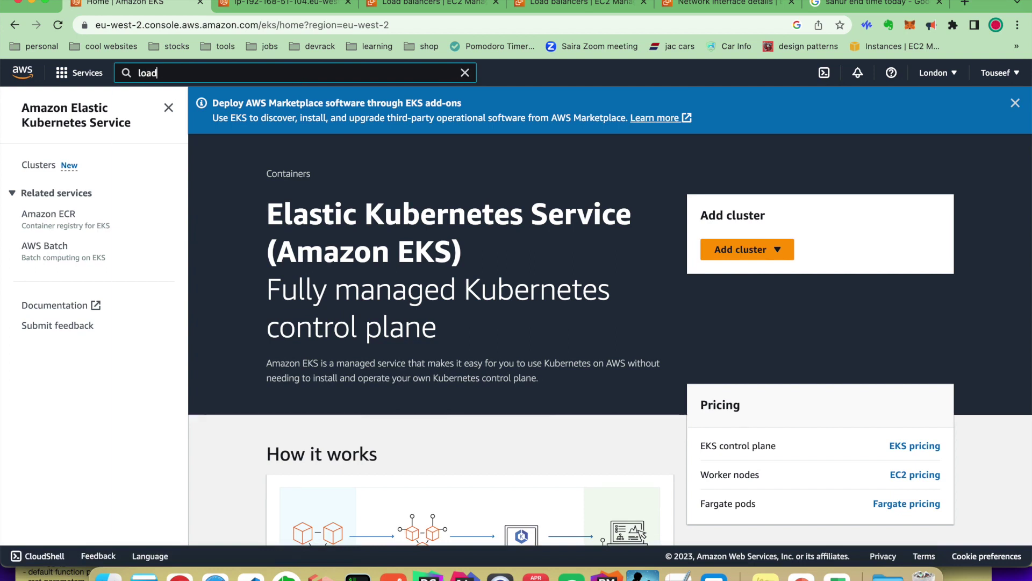
{"action": "type", "text": " balancers"}
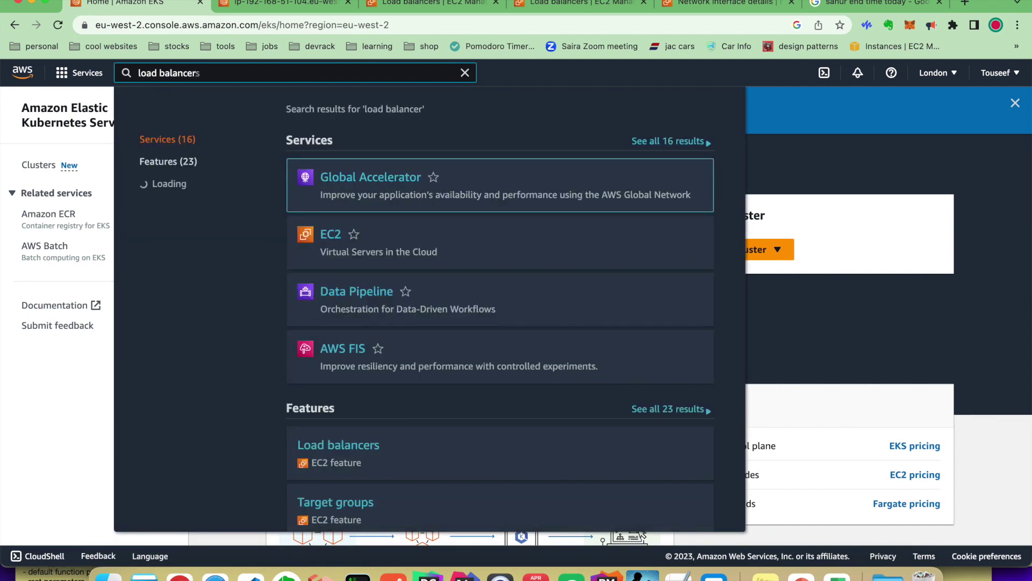
{"action": "left_click", "coordinate": [361, 448]}
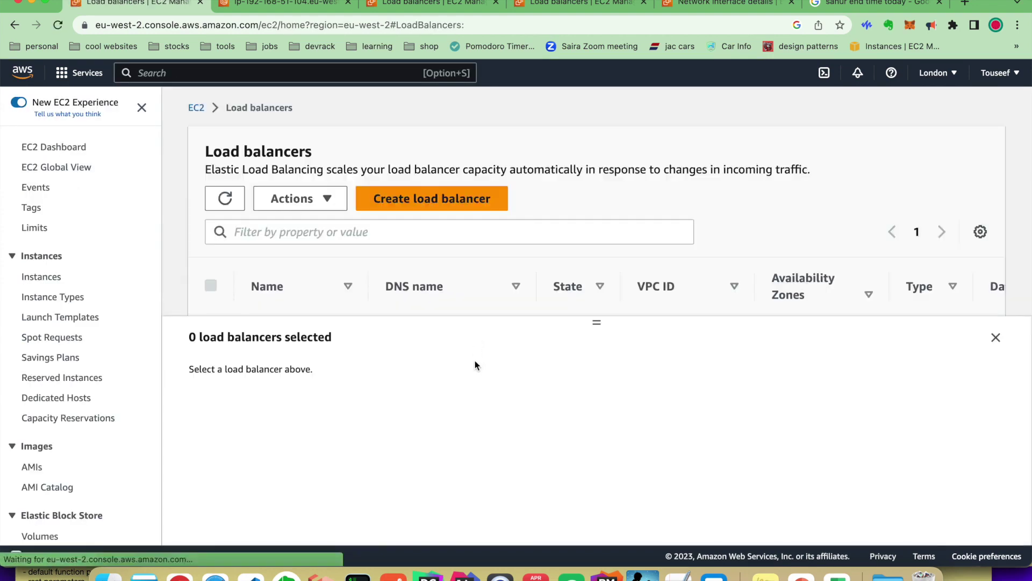
{"action": "scroll", "coordinate": [498, 247], "scroll_direction": "down", "scroll_amount": 2}
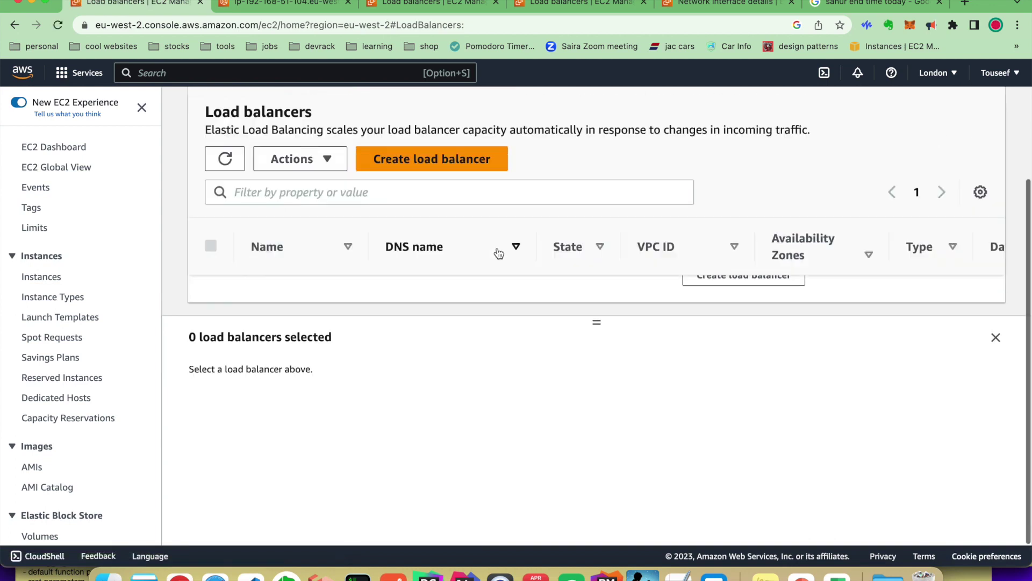